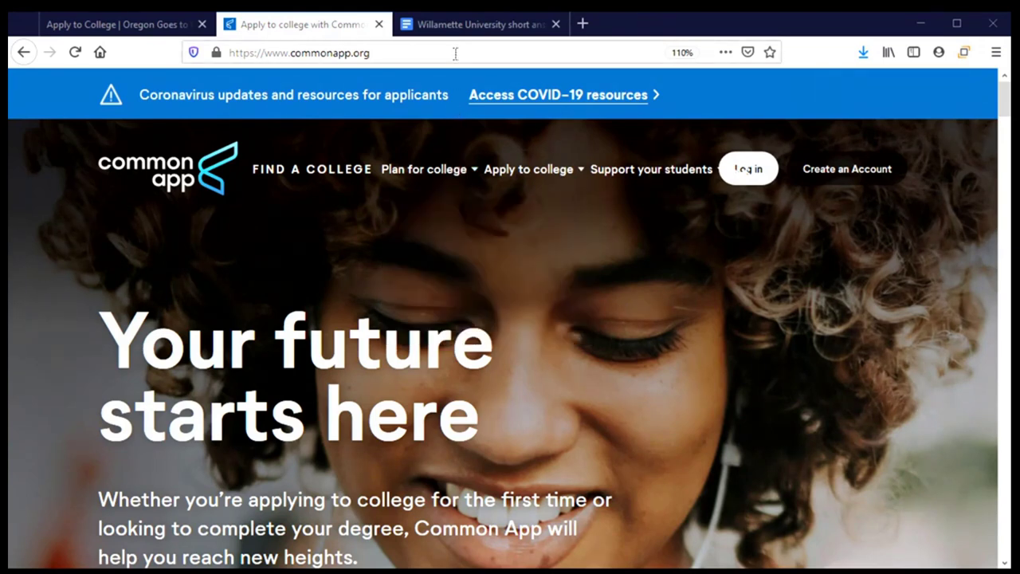
# Step: Switch to the Willamette University short answer draft in Google Docs
pyautogui.click(458, 27)
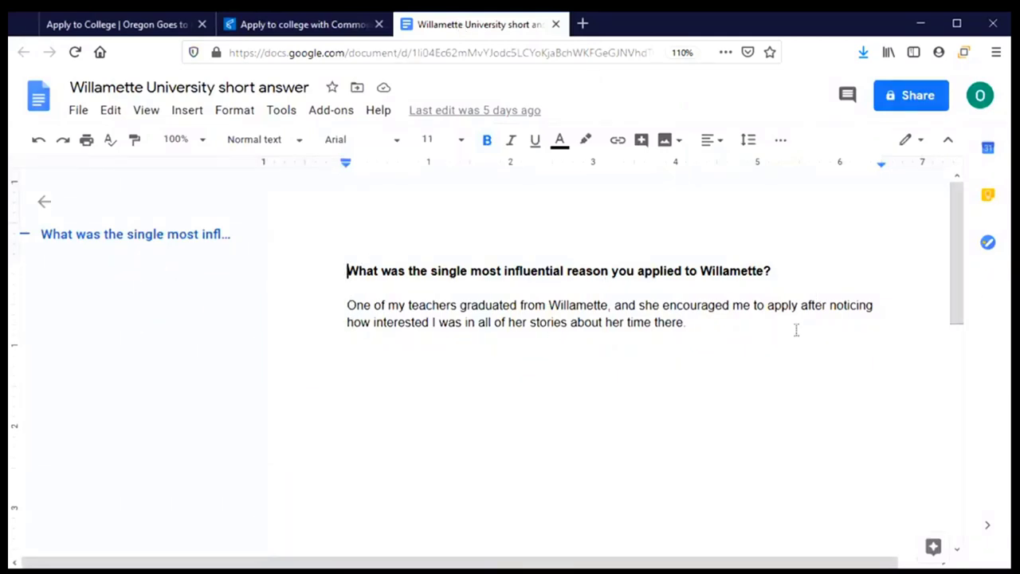
# Step: Return to the Common App homepage tab at commonapp.org
pyautogui.click(290, 26)
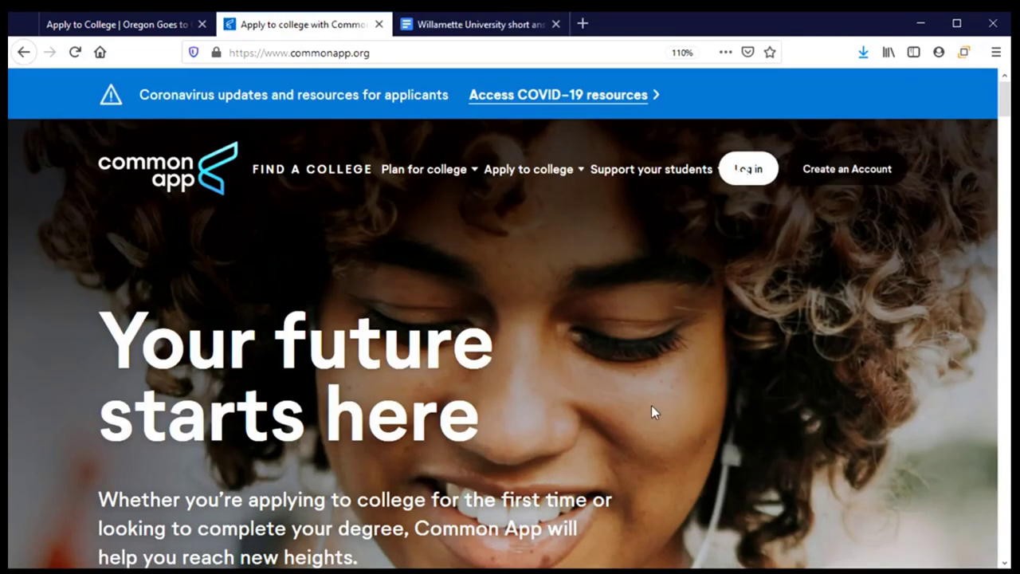
# Step: Log in to Common App as a first-year student using the saved account details
pyautogui.click(748, 169)
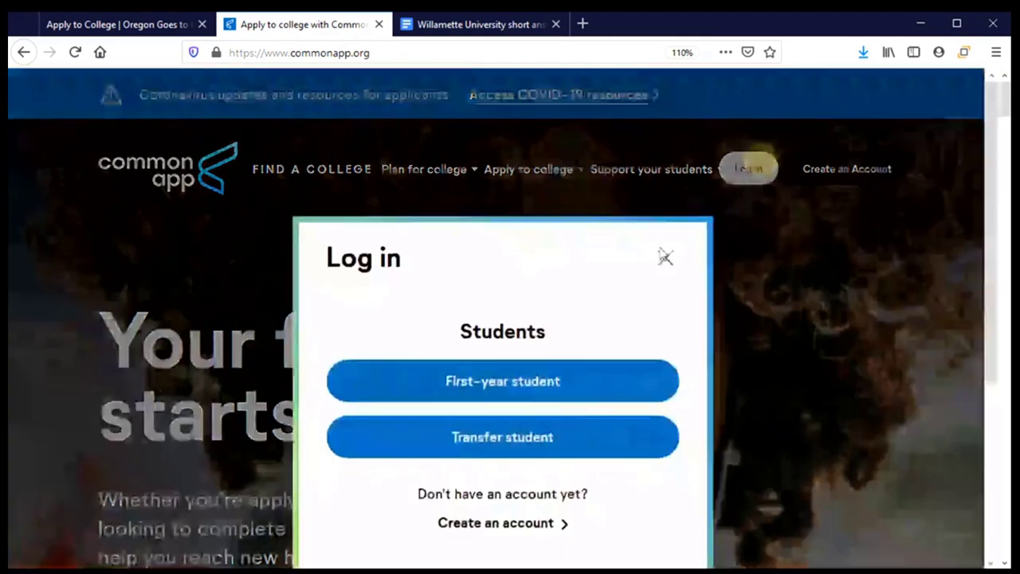
pyautogui.click(558, 394)
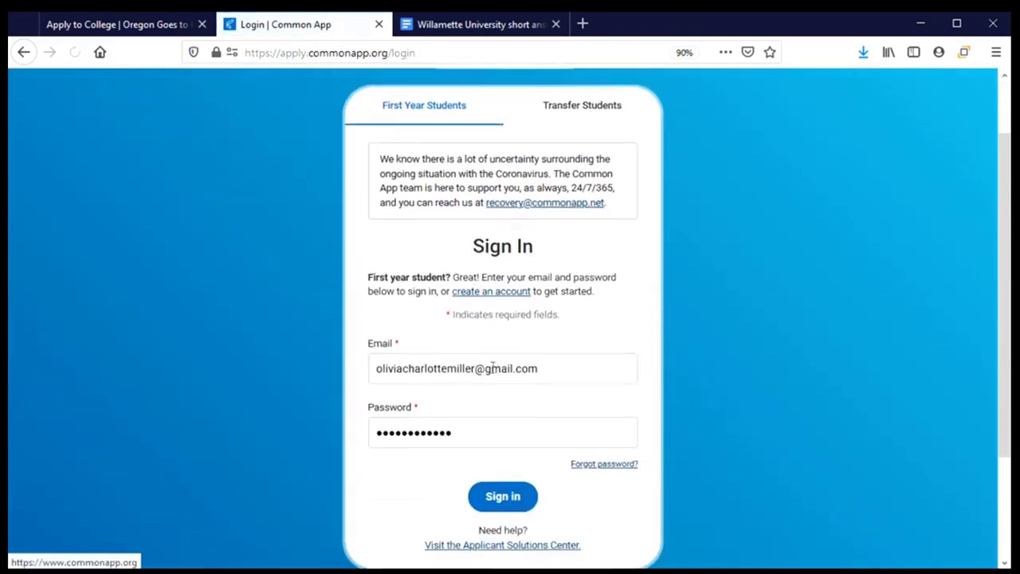
pyautogui.click(504, 493)
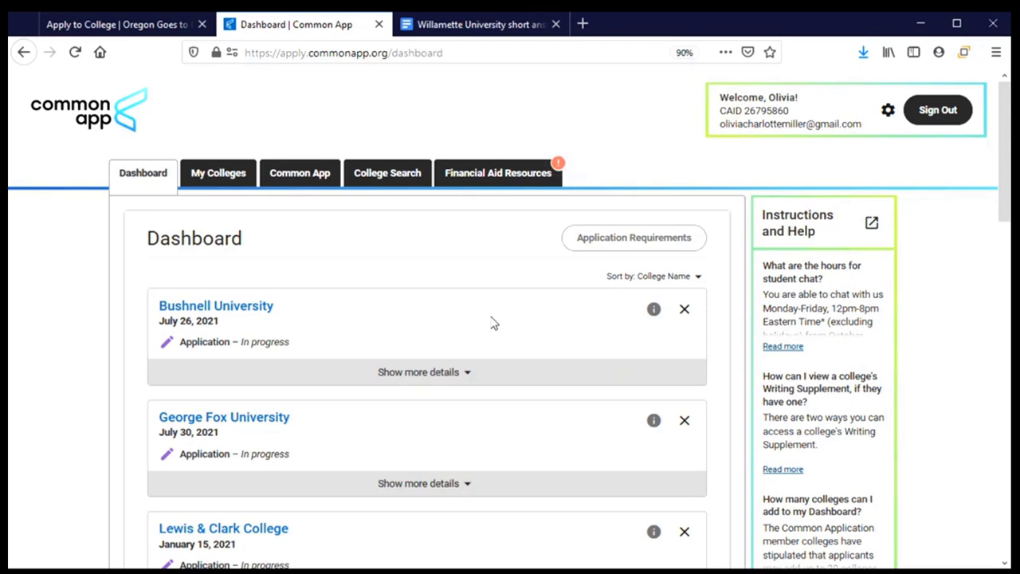
# Step: Expand Willamette University's dashboard entry to show its personal essay and optional question requirements
pyautogui.scroll(-3, 493, 322)
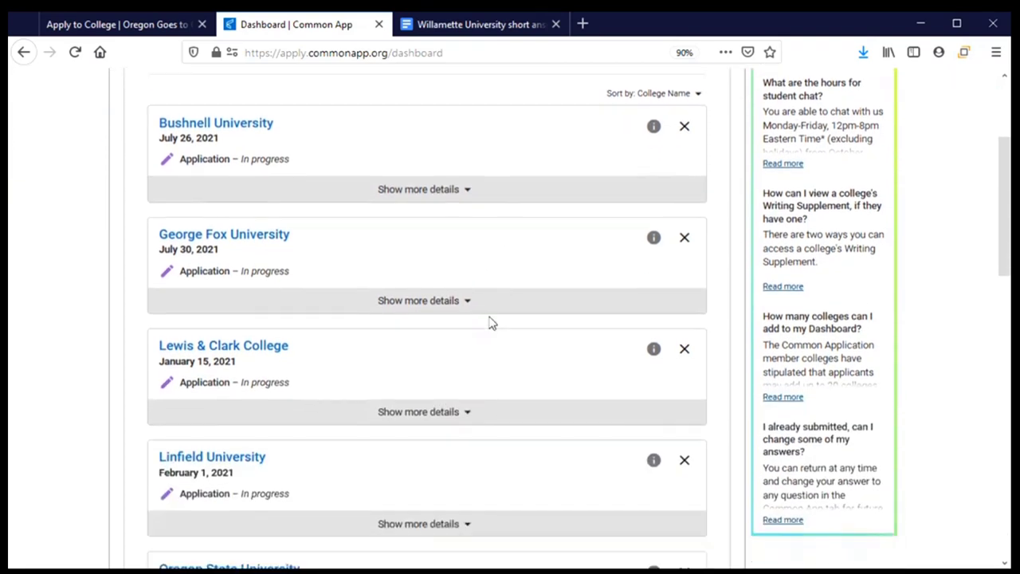
pyautogui.scroll(-3, 491, 322)
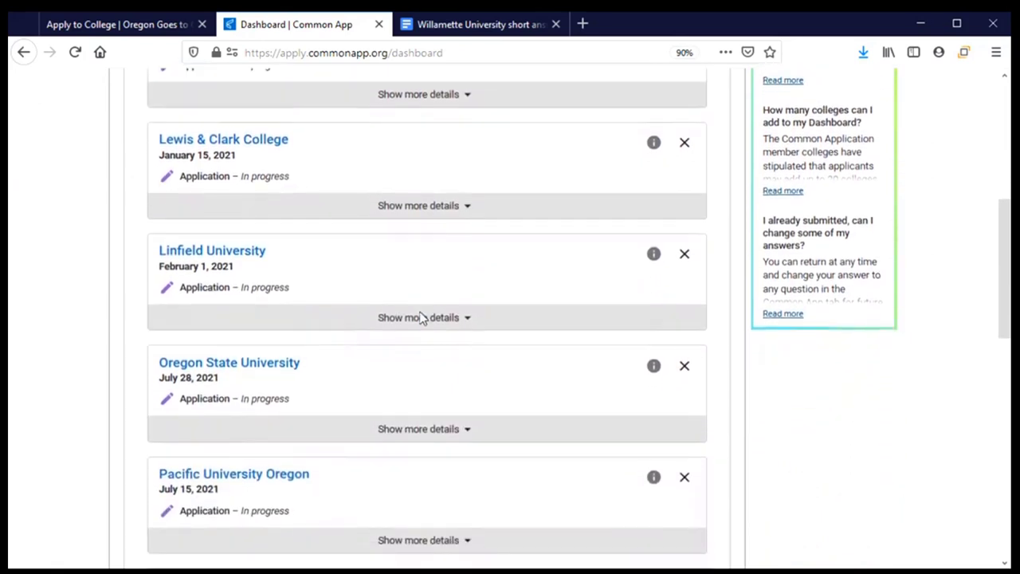
pyautogui.scroll(-3, 421, 319)
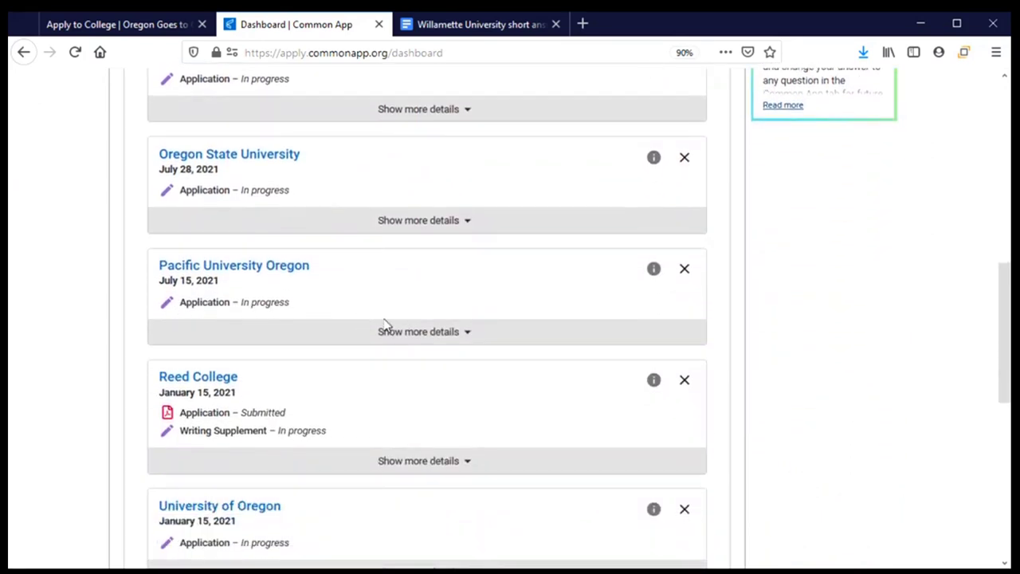
pyautogui.scroll(-1, 431, 369)
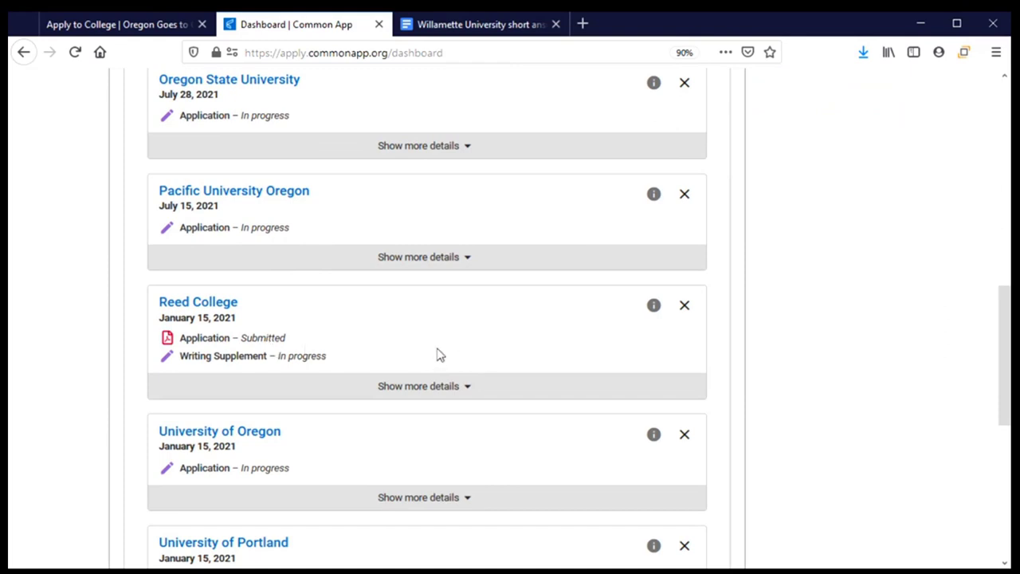
pyautogui.scroll(-5, 436, 355)
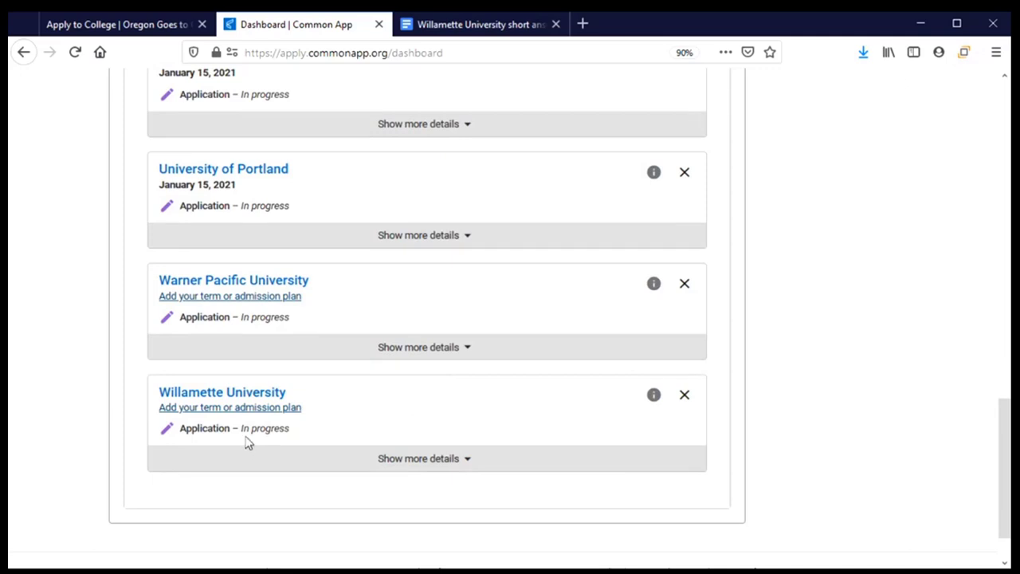
pyautogui.click(459, 462)
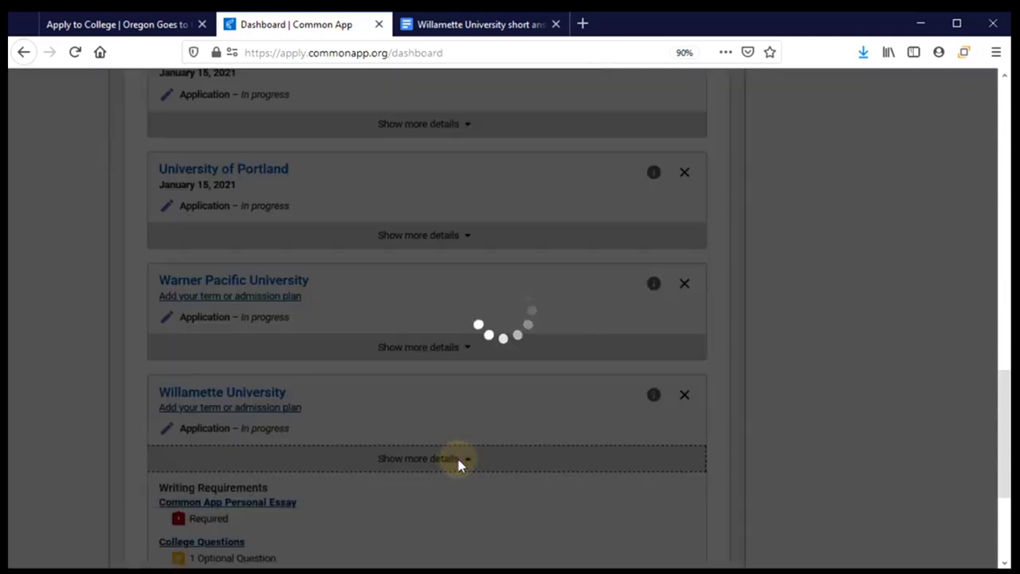
# Step: Open Willamette University's Questions page from its Application Status
pyautogui.scroll(-3, 478, 428)
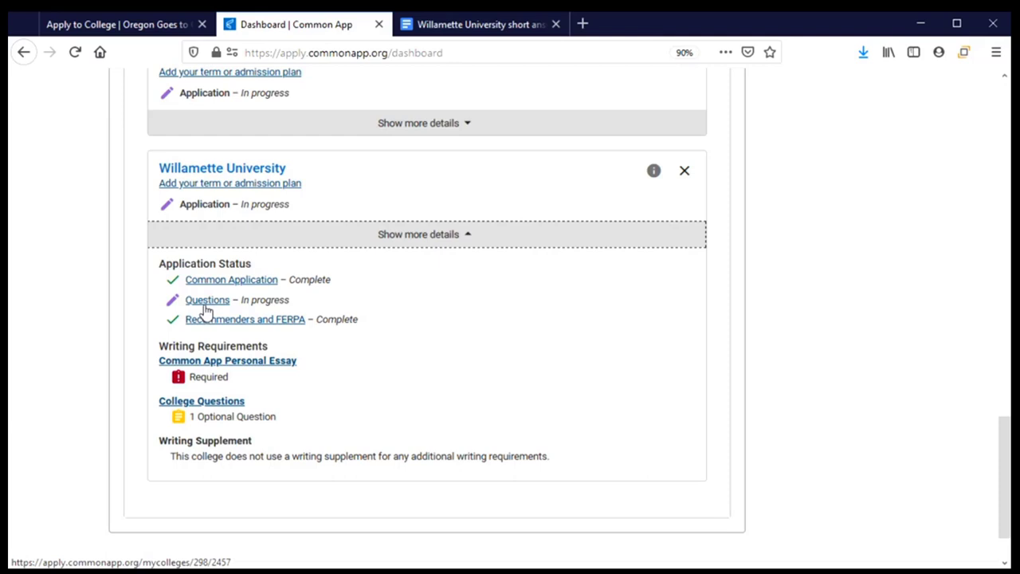
pyautogui.click(204, 306)
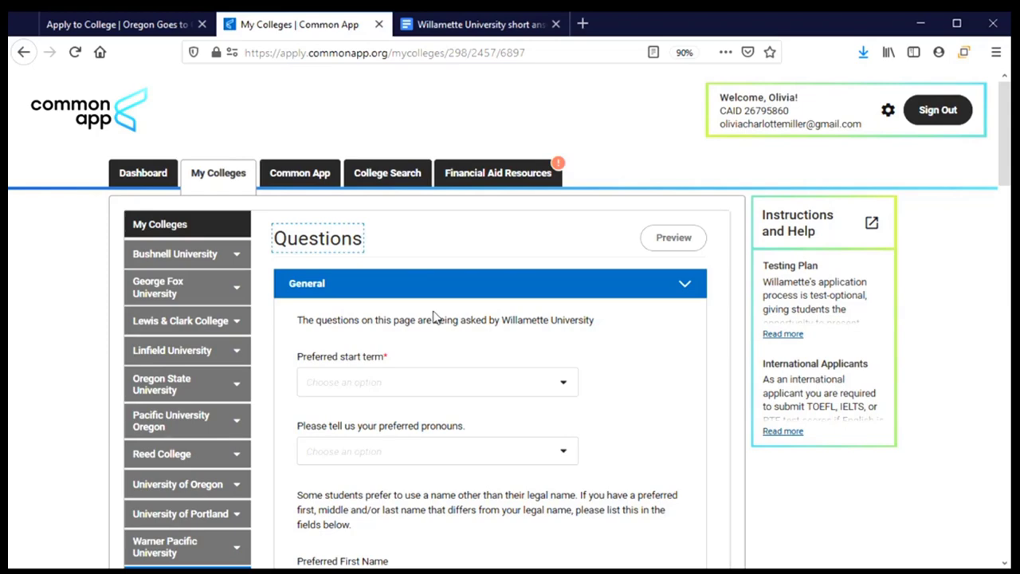
pyautogui.scroll(-1, 460, 319)
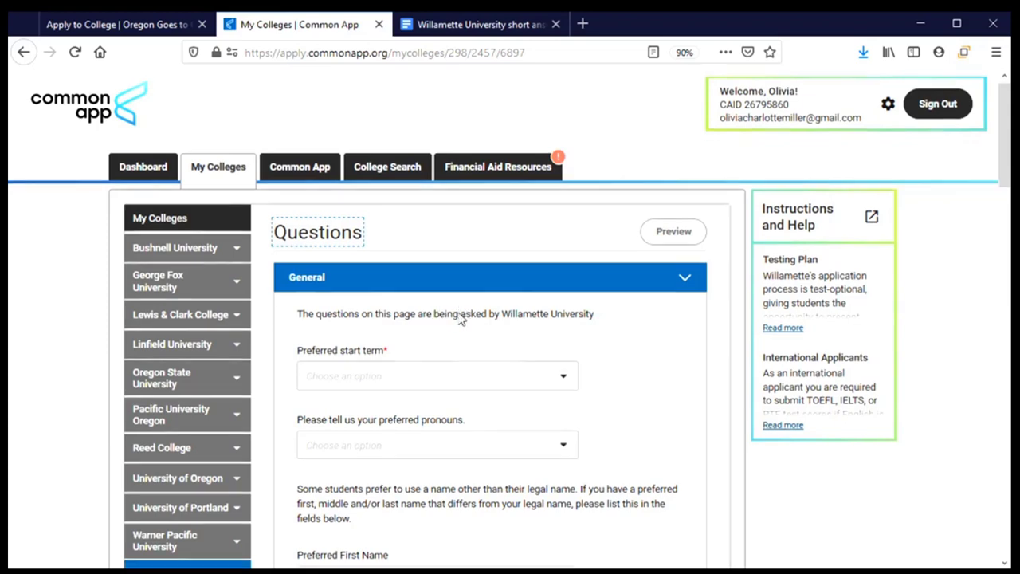
pyautogui.scroll(-1, 450, 239)
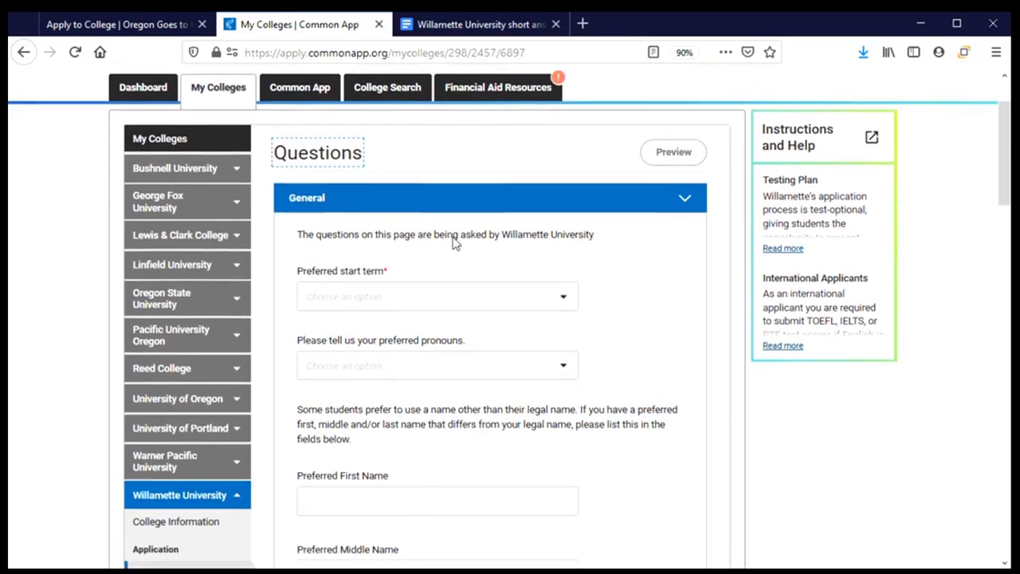
pyautogui.scroll(-1, 215, 479)
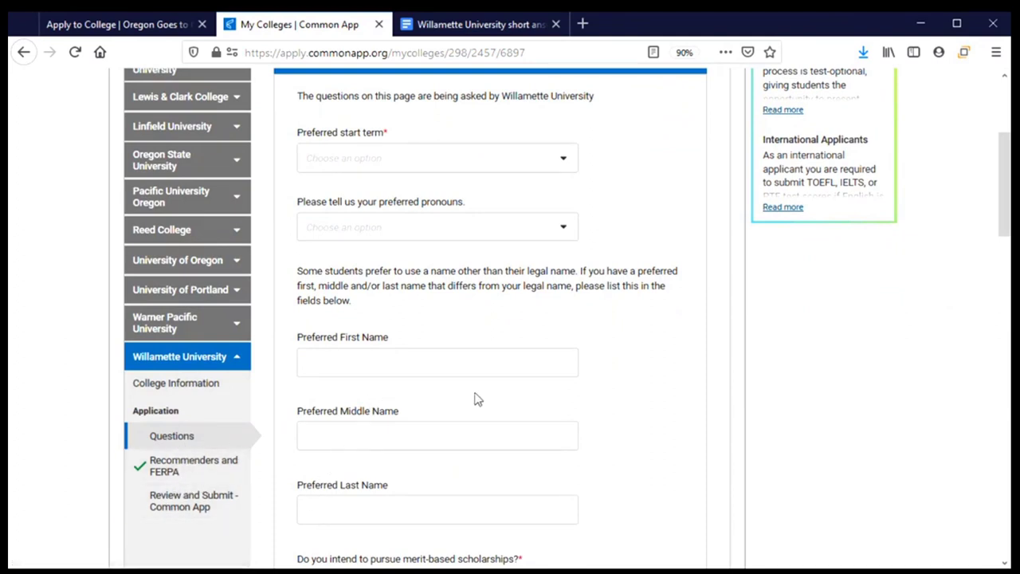
pyautogui.scroll(2, 450, 387)
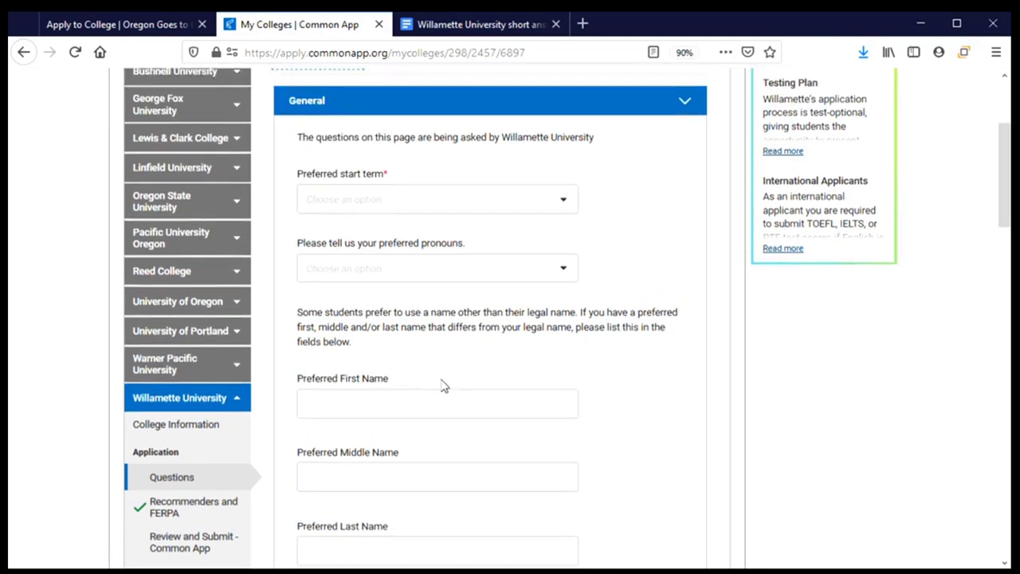
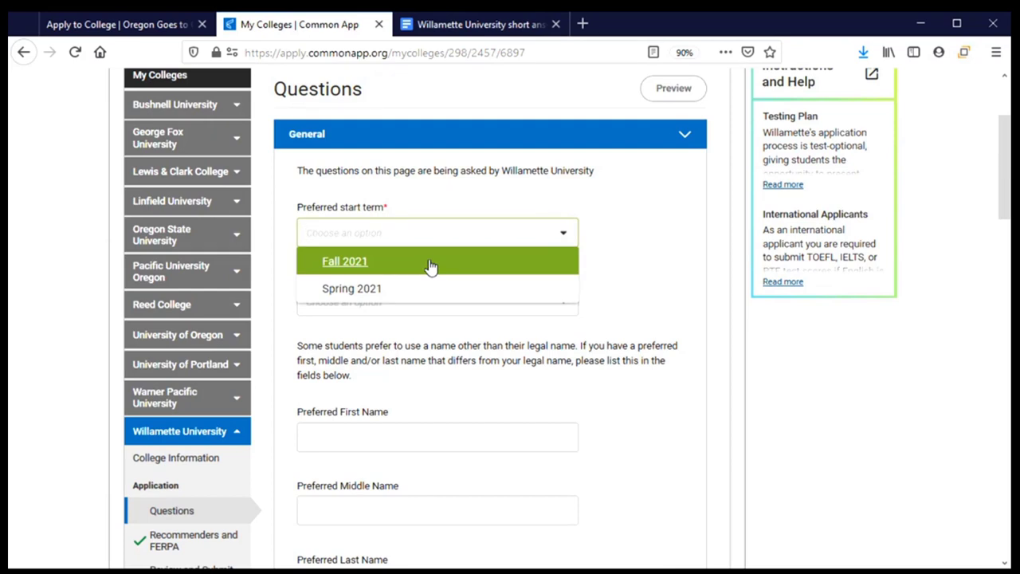
# Step: Choose Fall 2021 as the preferred start term and expand the admission plan choices
pyautogui.click(339, 269)
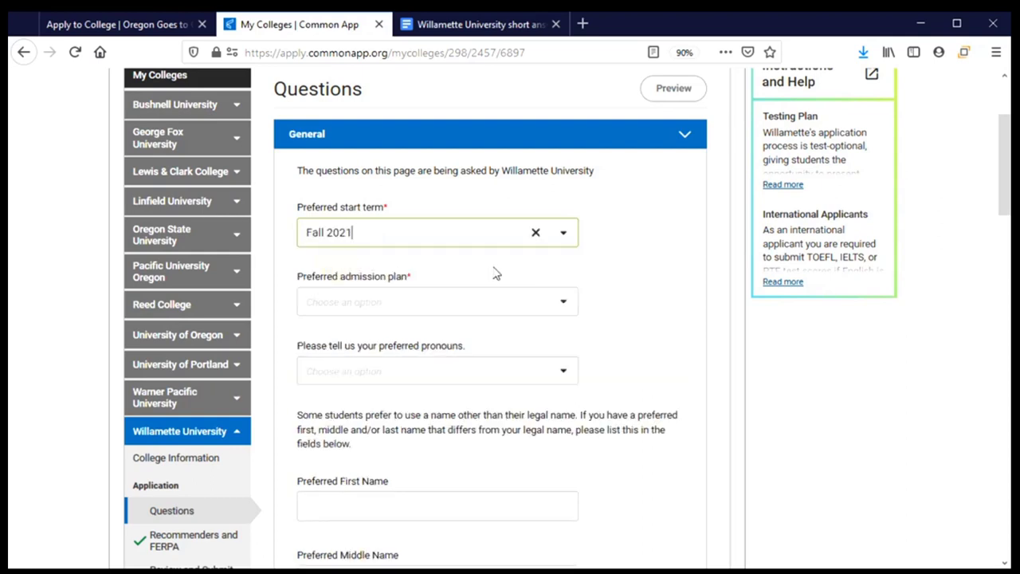
pyautogui.scroll(-1, 478, 255)
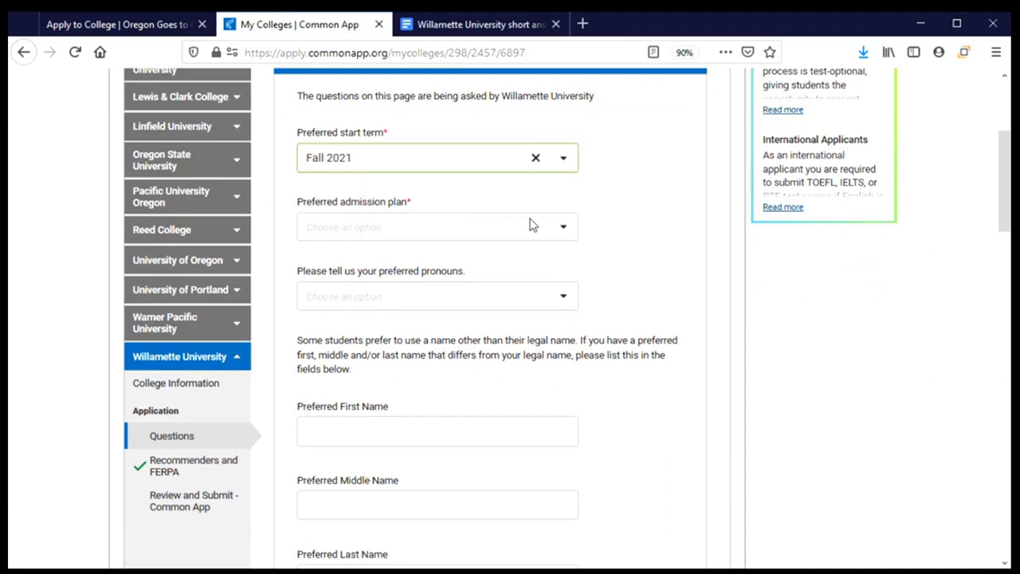
pyautogui.click(568, 229)
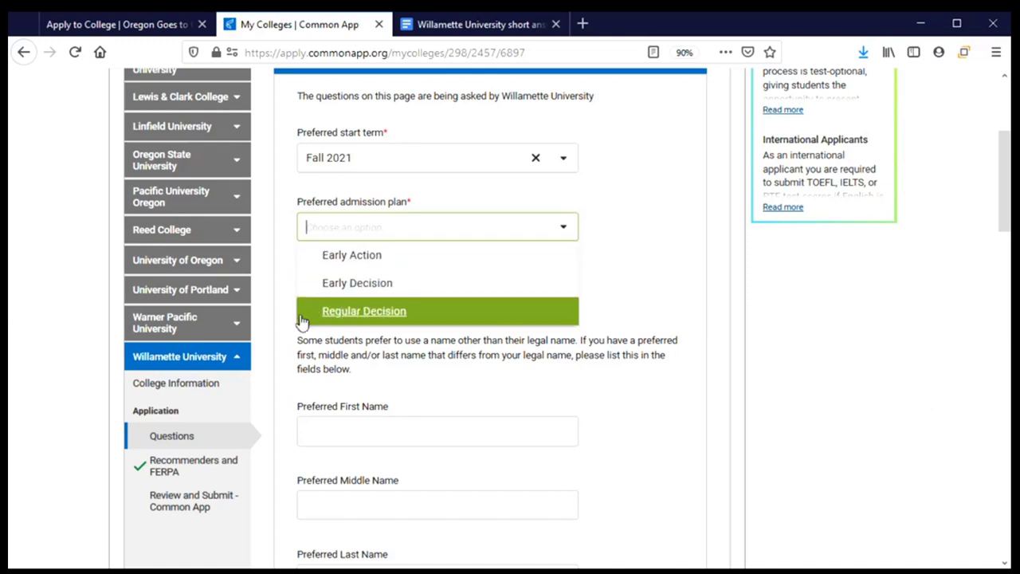
# Step: Choose Regular Decision as the admission plan and She, her, hers as preferred pronouns
pyautogui.click(482, 317)
pyautogui.scroll(-2, 537, 303)
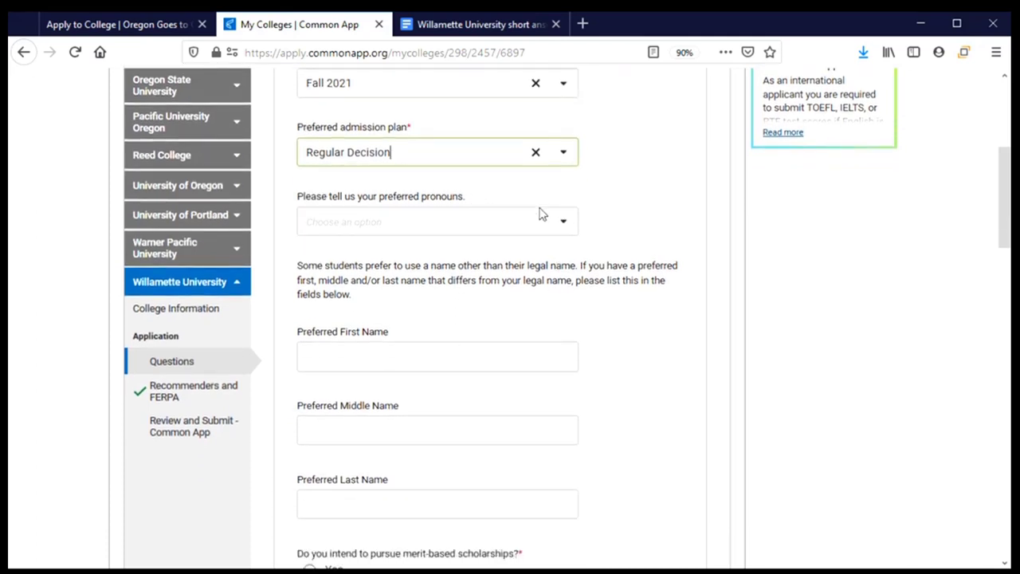
pyautogui.click(563, 226)
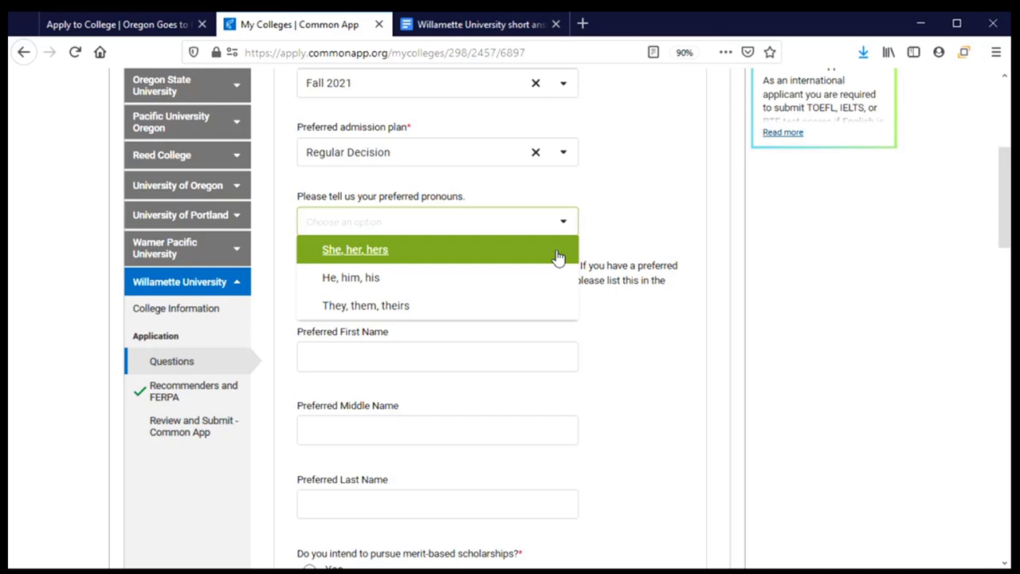
pyautogui.click(501, 257)
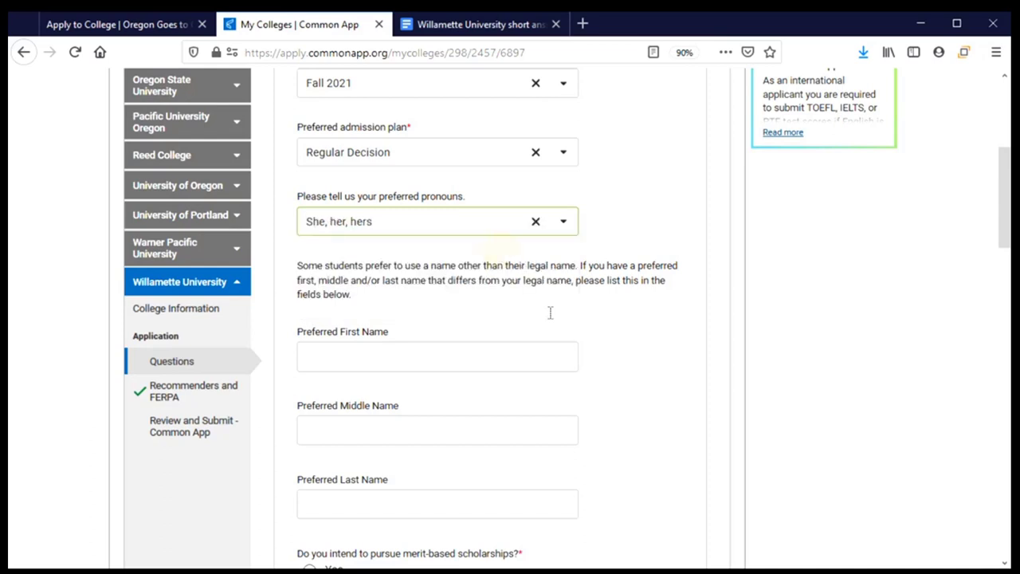
pyautogui.scroll(-2, 654, 353)
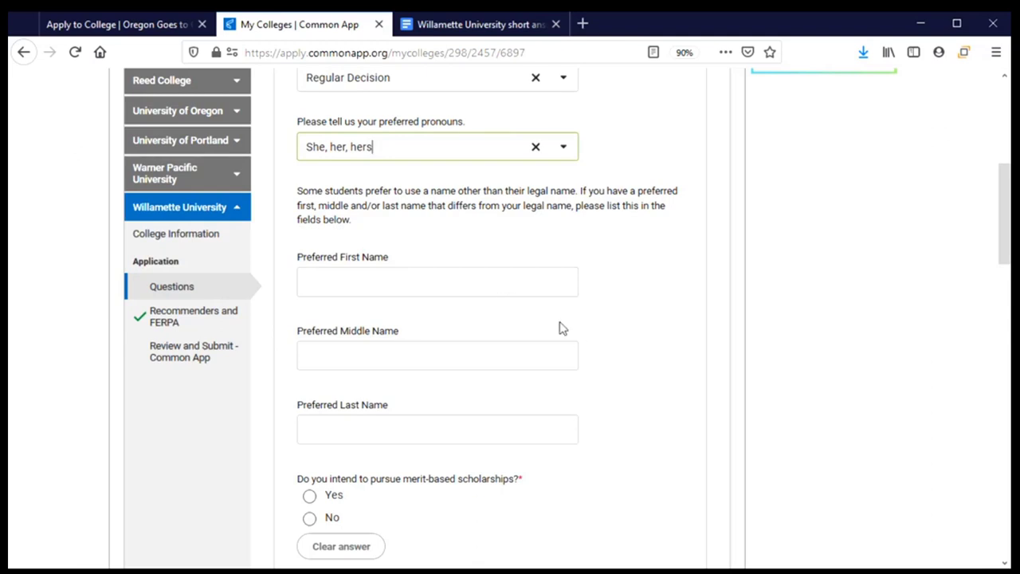
# Step: Enter the applicant's preferred first name
pyautogui.click(372, 283)
pyautogui.write('Livvy')
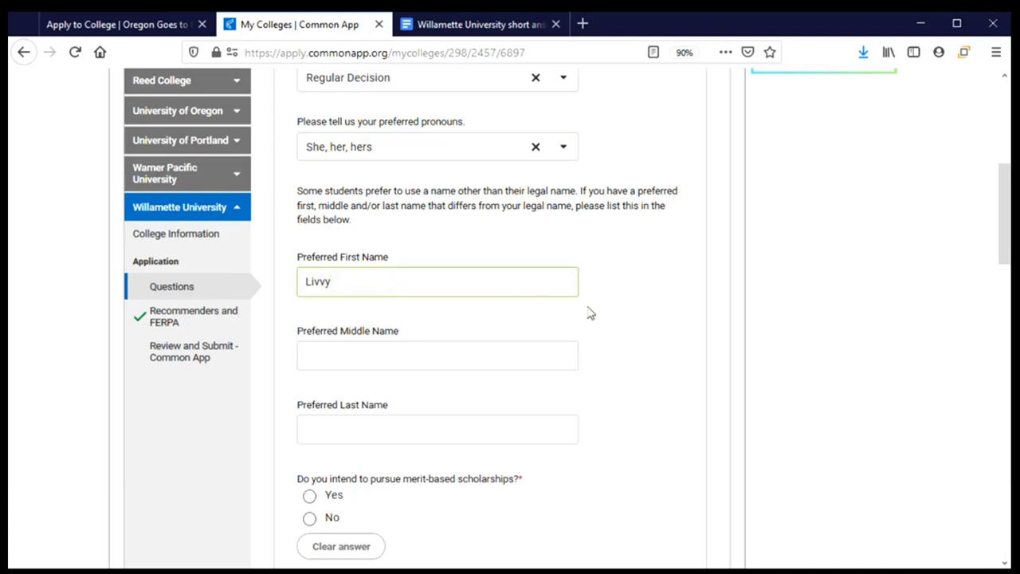
pyautogui.scroll(-1, 626, 317)
pyautogui.scroll(-5, 626, 317)
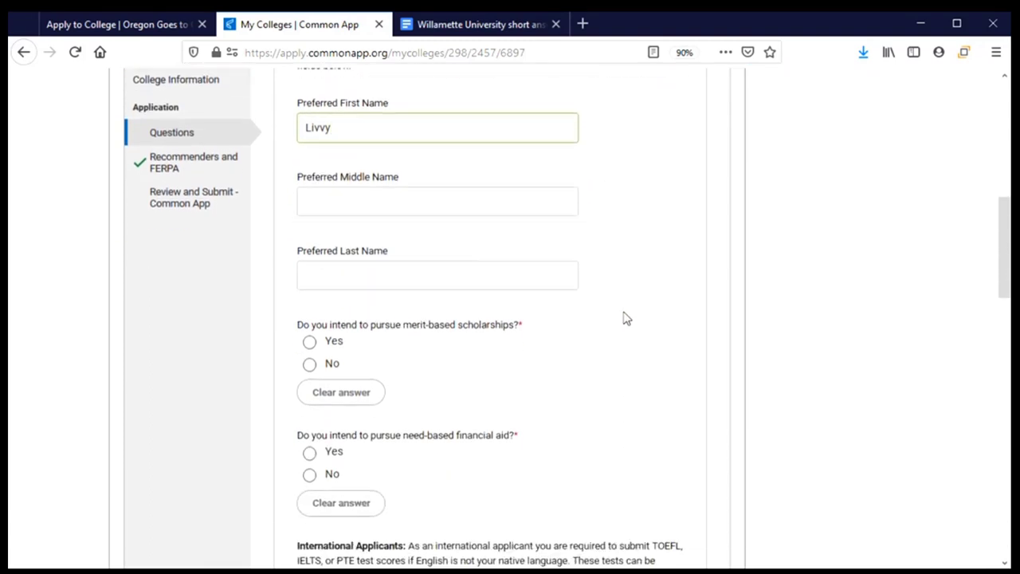
pyautogui.scroll(2, 626, 315)
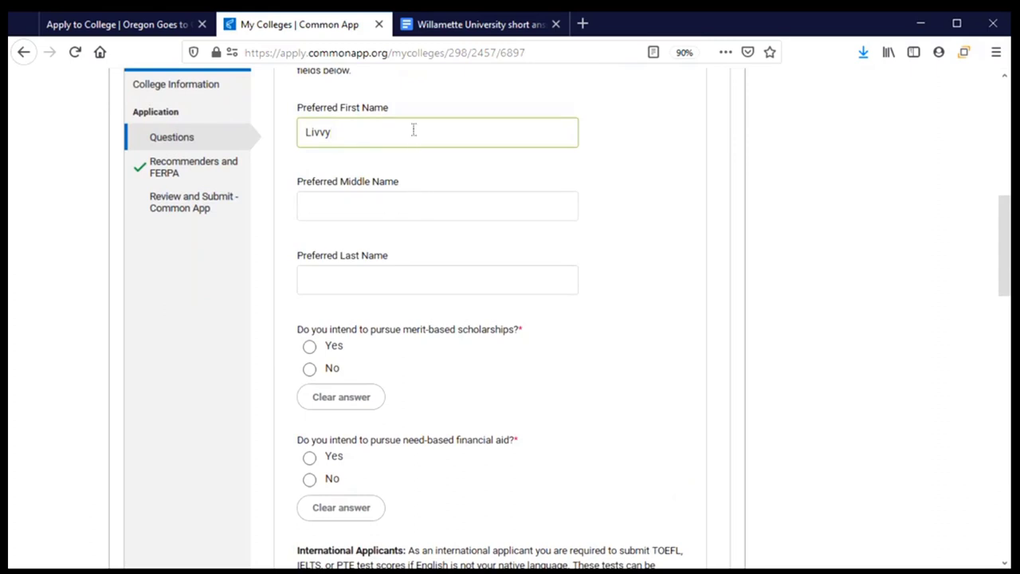
pyautogui.scroll(-2, 530, 338)
pyautogui.scroll(-3, 534, 339)
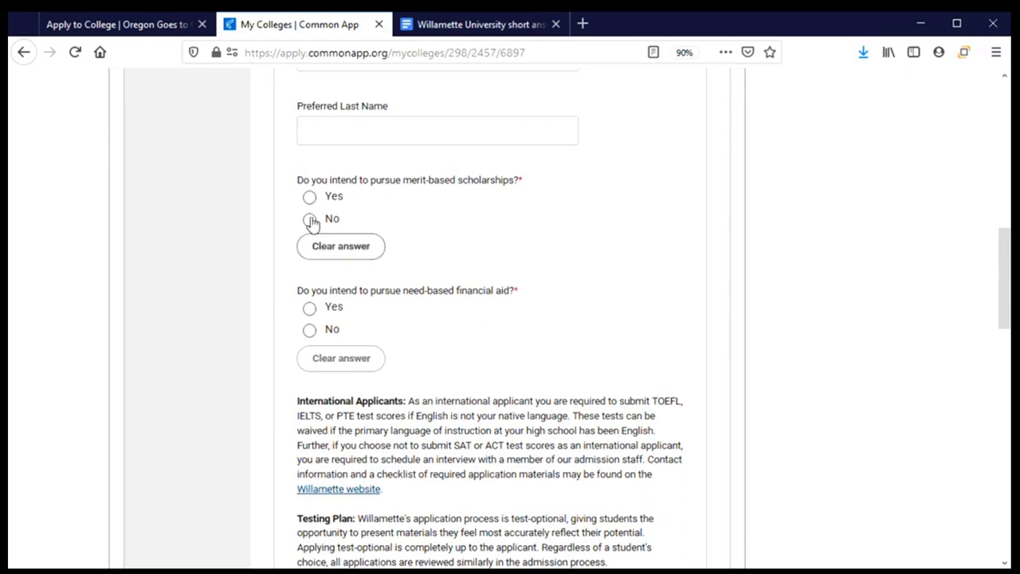
# Step: Answer the merit-scholarship question and choose Yes for need-based financial aid
pyautogui.click(310, 199)
pyautogui.scroll(-2, 518, 223)
pyautogui.scroll(-2, 517, 223)
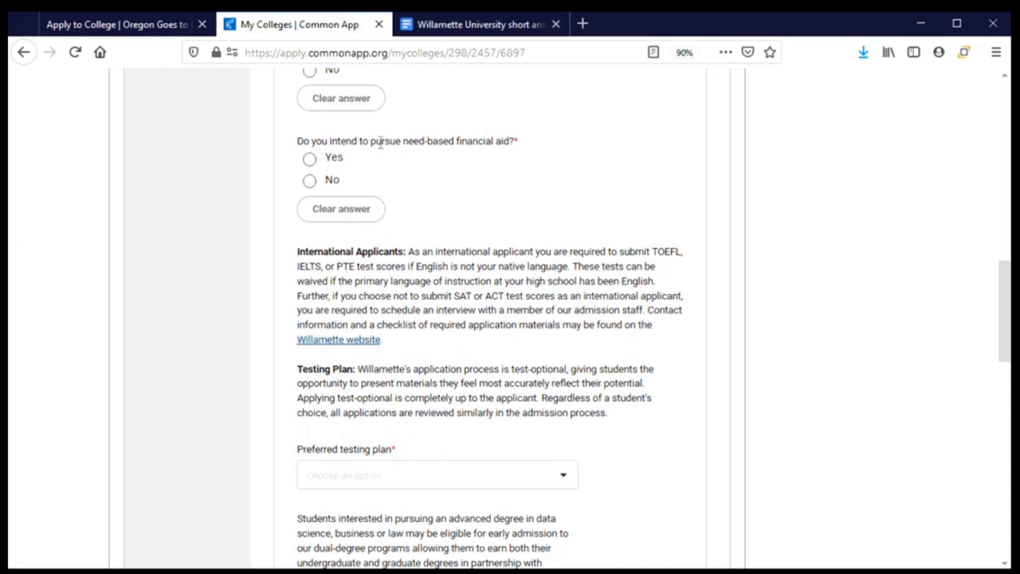
pyautogui.click(311, 161)
pyautogui.scroll(-2, 465, 183)
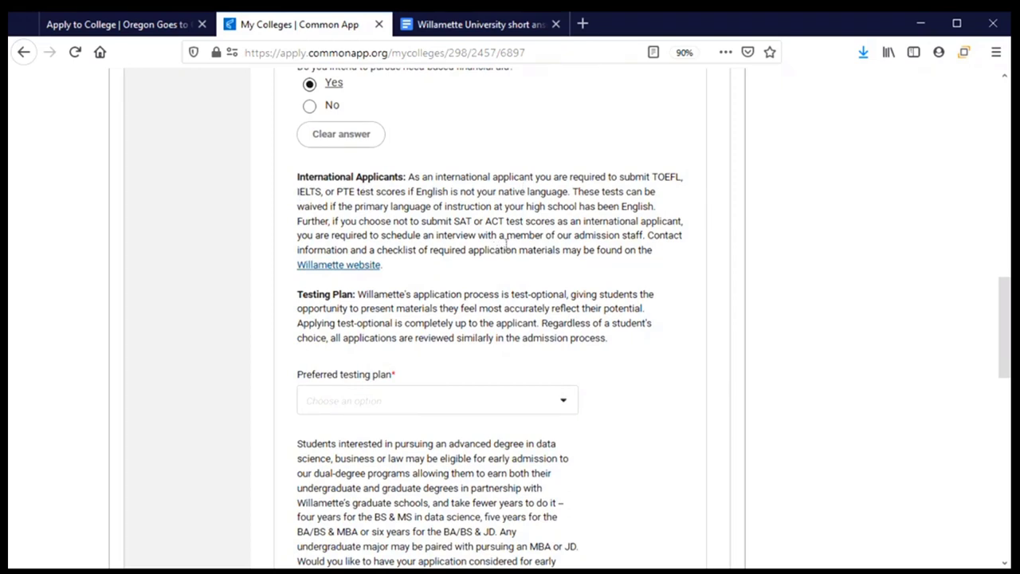
pyautogui.scroll(-2, 501, 267)
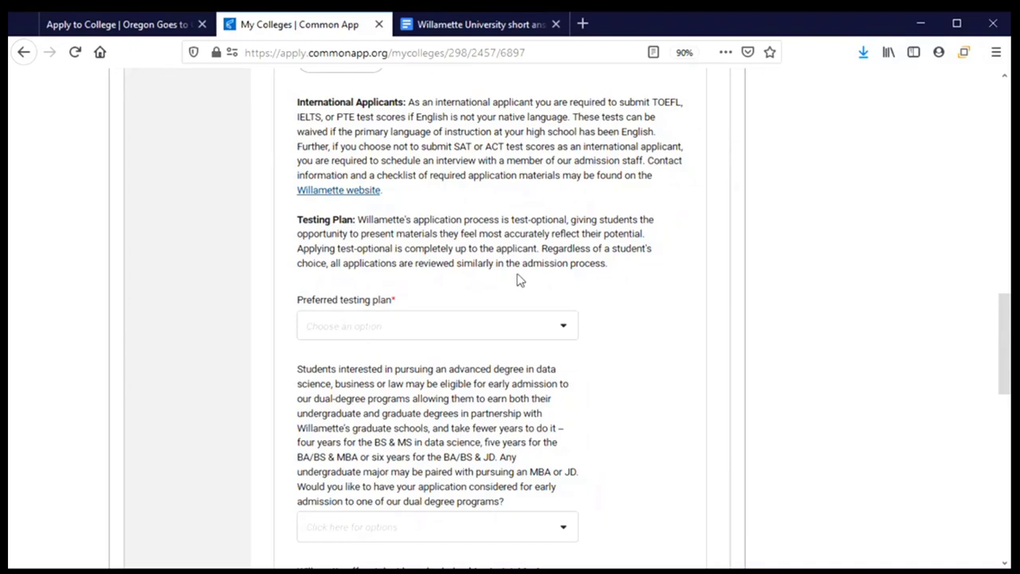
# Step: Choose 'Do not consider my SAT/ACT scores' as the preferred testing plan
pyautogui.click(566, 328)
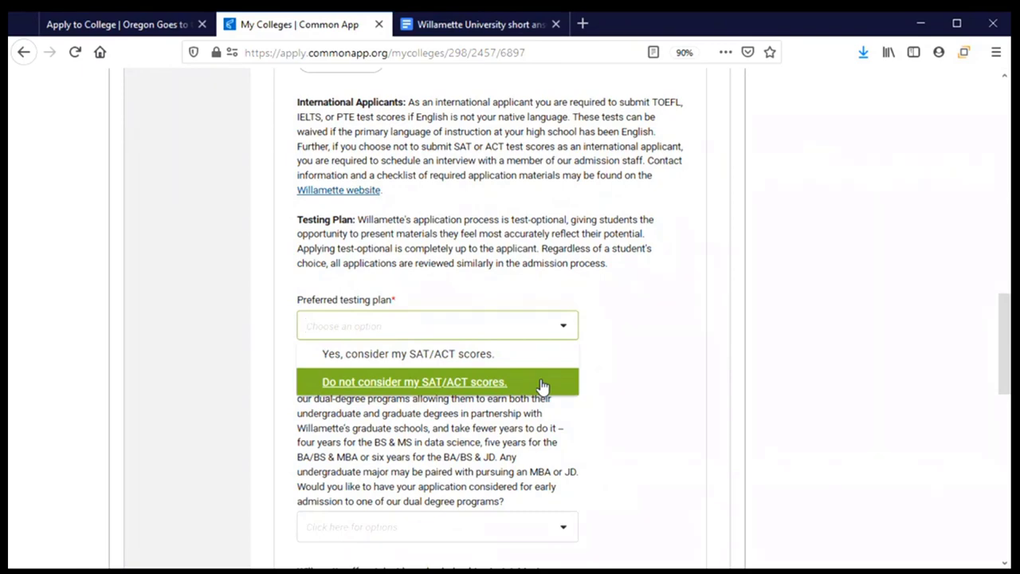
pyautogui.click(541, 387)
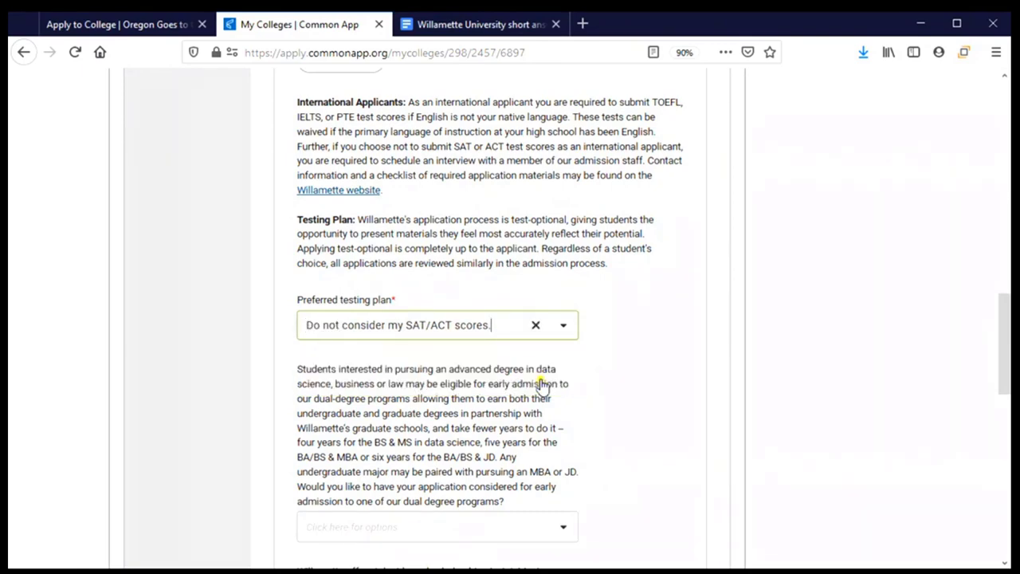
pyautogui.scroll(-3, 528, 383)
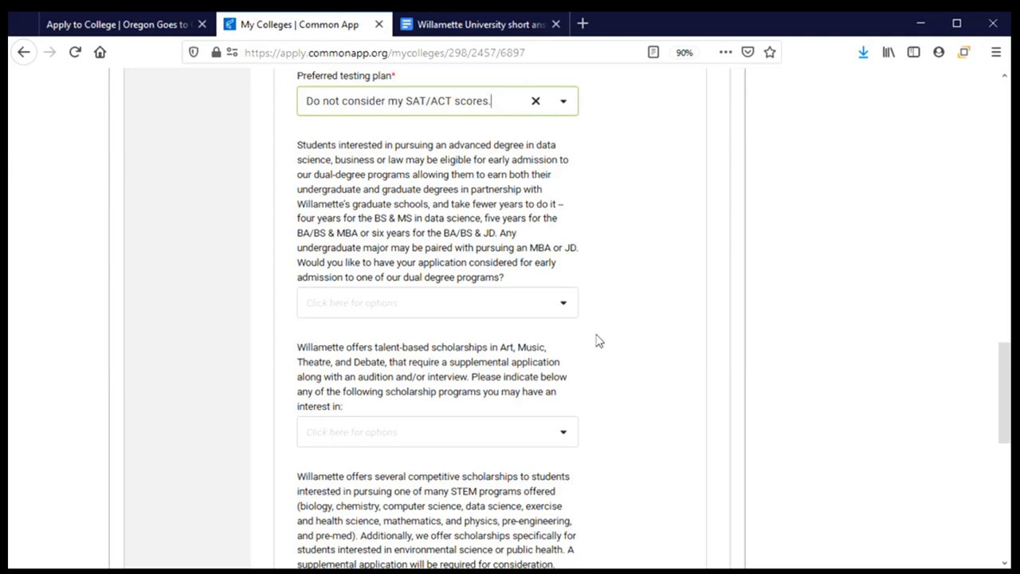
# Step: Browse the dual-degree program options and close the list without choosing one
pyautogui.click(563, 307)
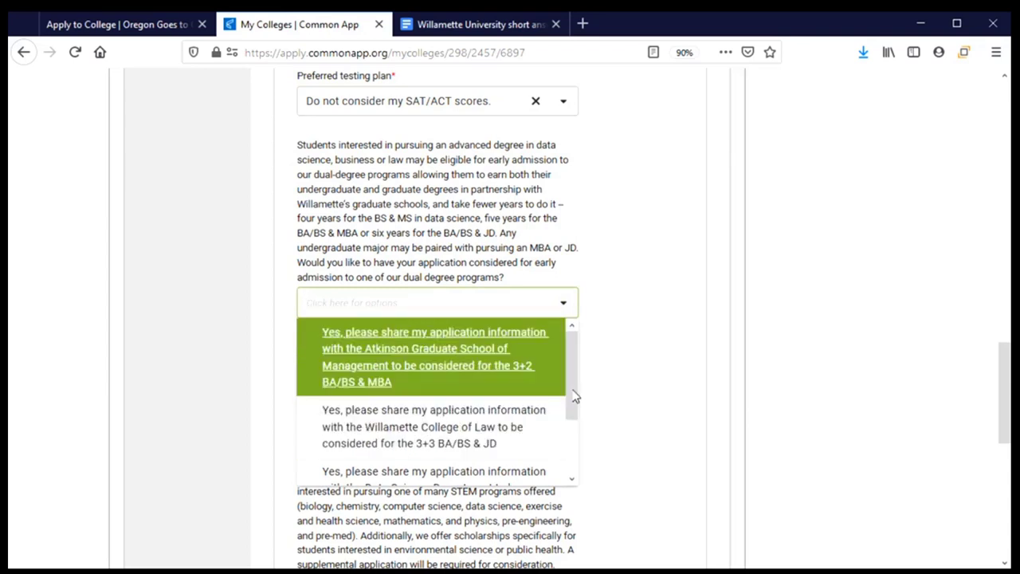
pyautogui.moveTo(574, 381); pyautogui.dragTo(572, 467)
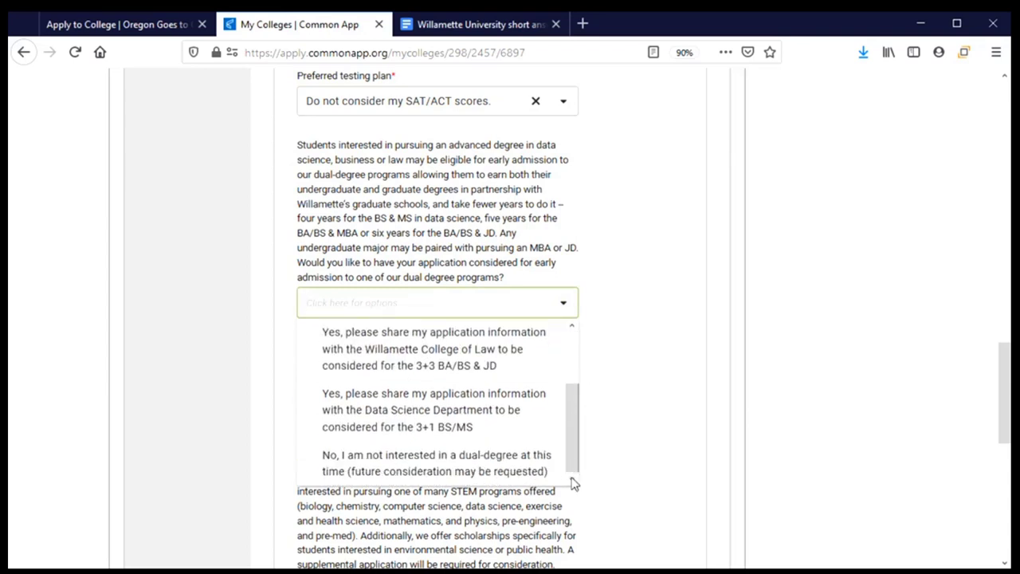
pyautogui.moveTo(572, 485); pyautogui.dragTo(576, 329)
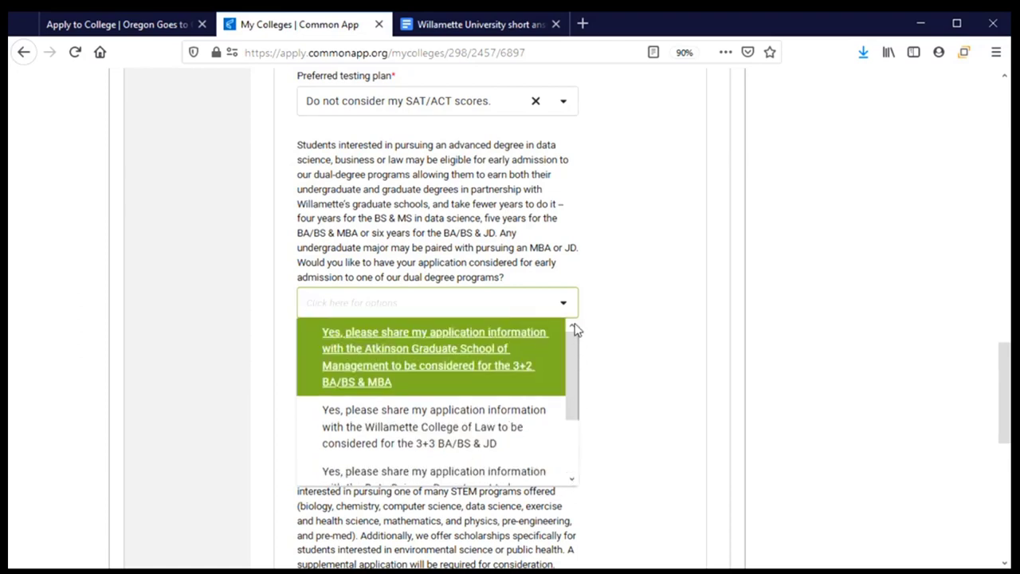
pyautogui.click(599, 279)
# Step: Look at the STEM scholarship program choices and close them without selecting any
pyautogui.scroll(-1, 604, 281)
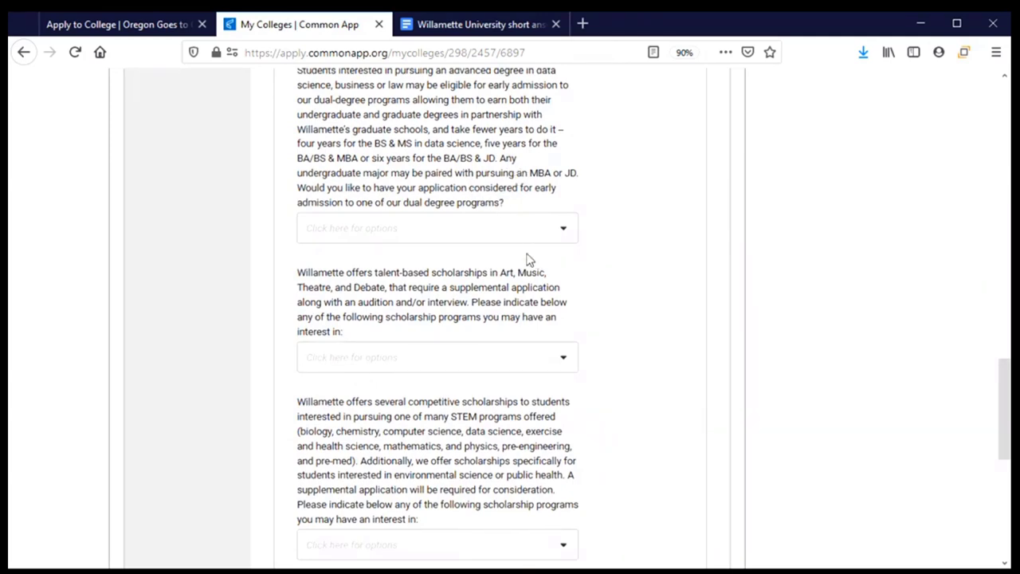
pyautogui.scroll(-3, 530, 315)
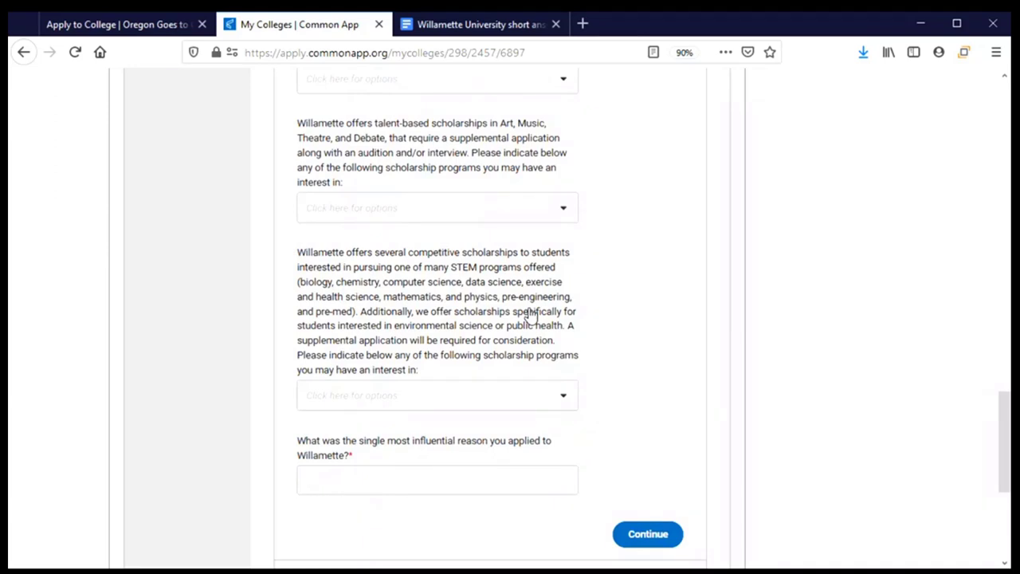
pyautogui.click(566, 397)
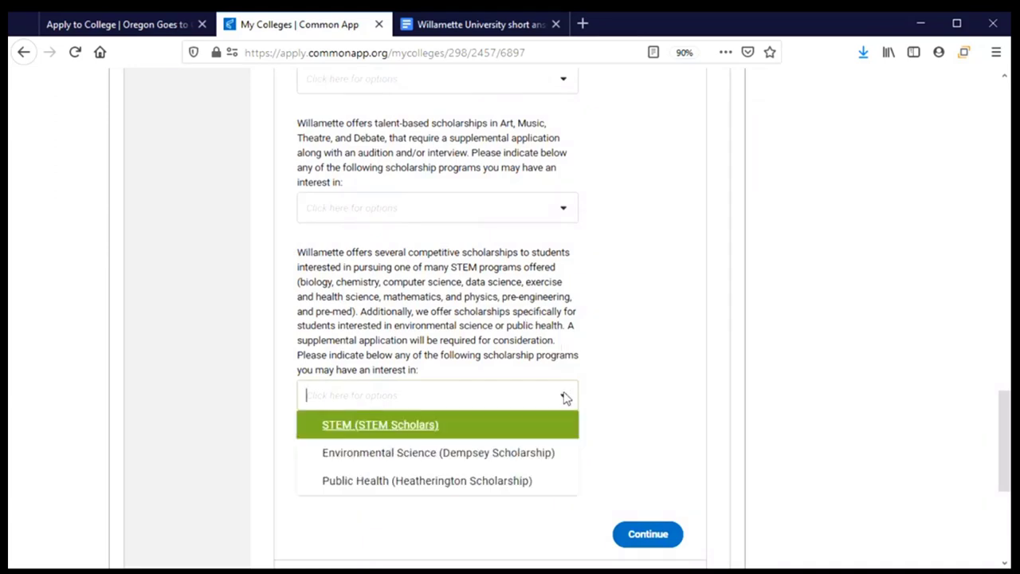
pyautogui.click(638, 396)
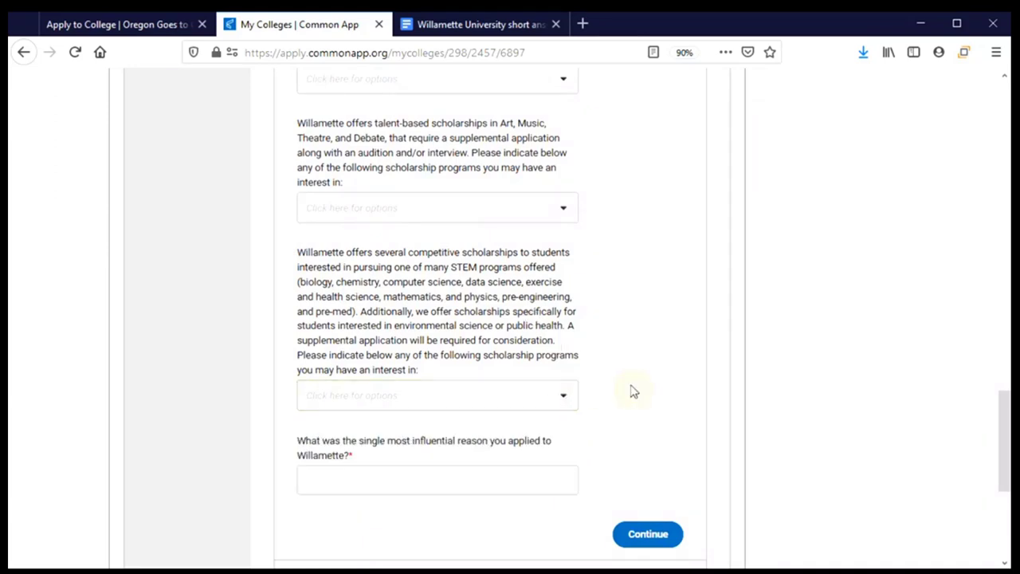
# Step: Copy the teacher paragraph from the Willamette short answer doc into the most-influential-reason field
pyautogui.scroll(-3, 632, 391)
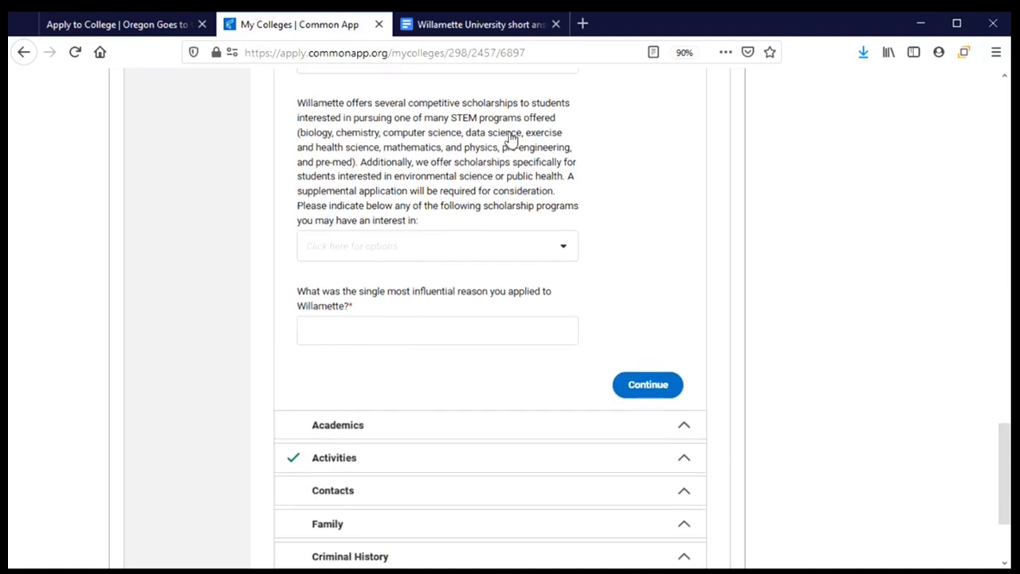
pyautogui.click(470, 27)
pyautogui.moveTo(346, 306); pyautogui.dragTo(742, 322)
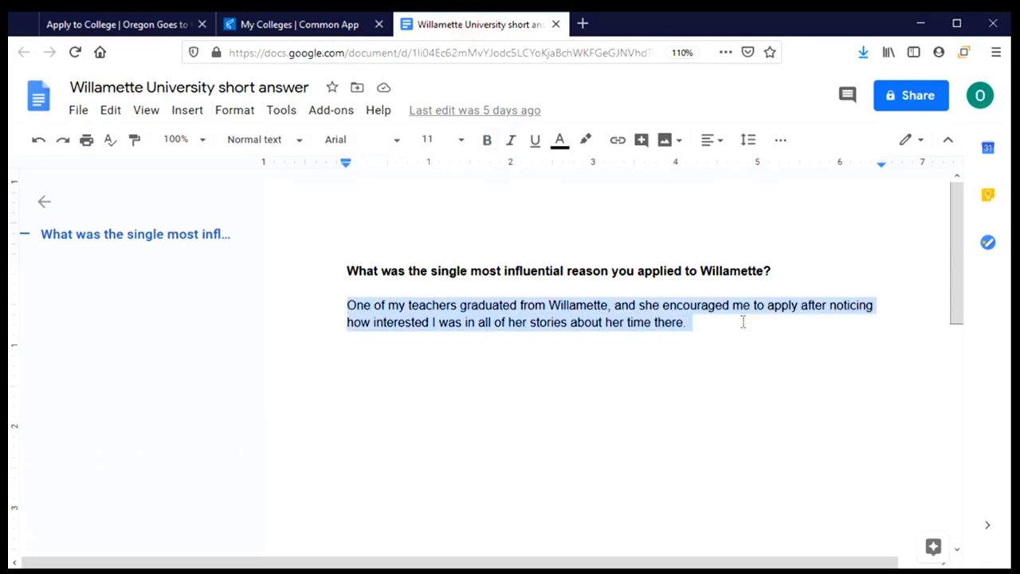
pyautogui.click(267, 25)
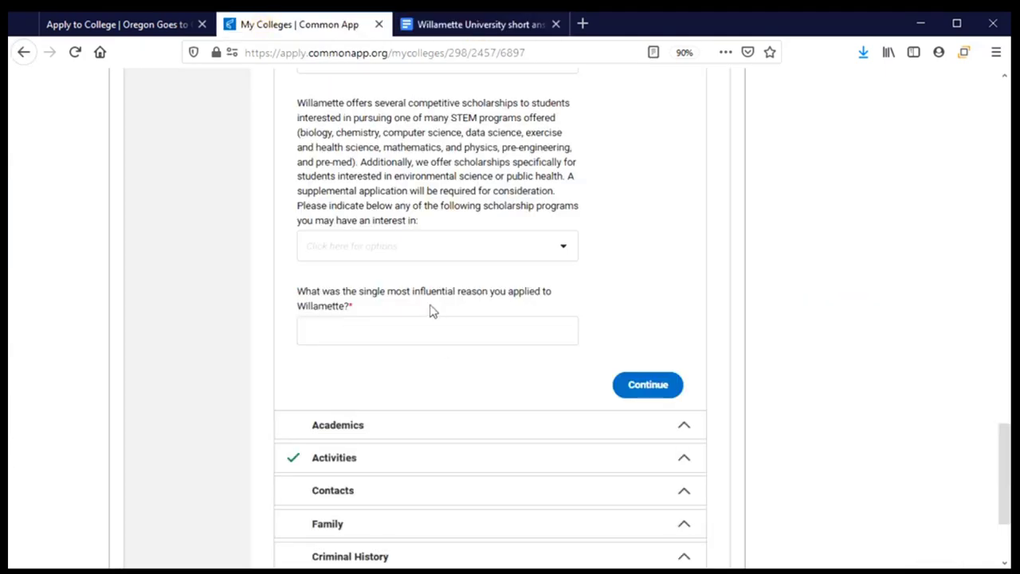
pyautogui.click(430, 327)
pyautogui.hotkey('ctrl', 'v')
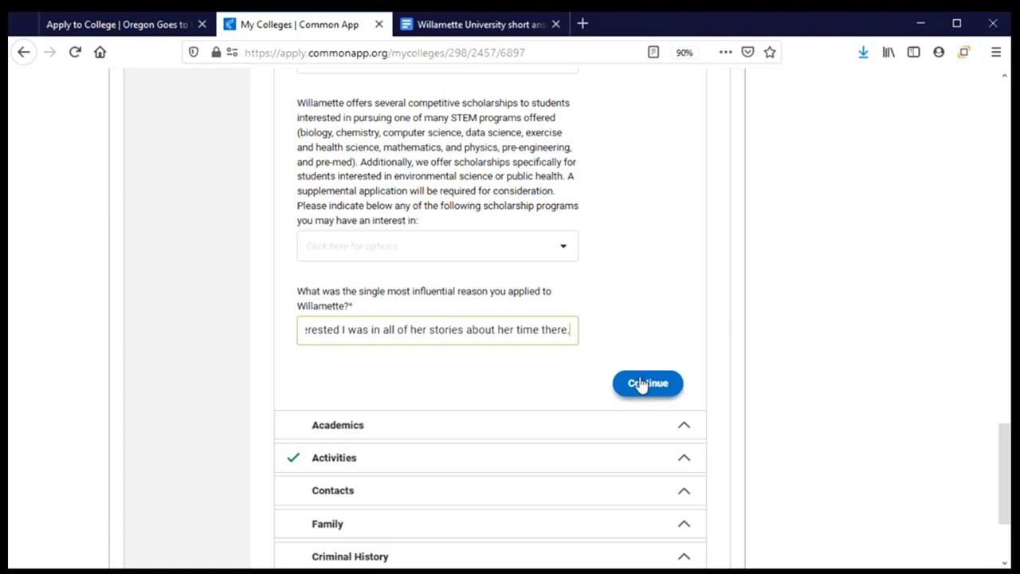
# Step: Save the General section and choose Undecided as the first academic interest
pyautogui.click(642, 383)
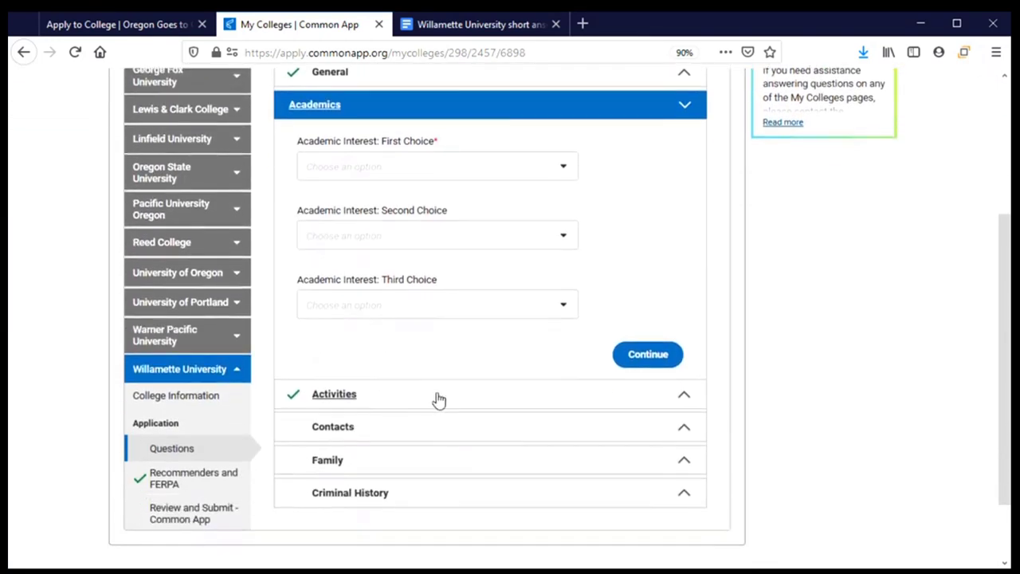
pyautogui.click(566, 167)
pyautogui.moveTo(569, 200); pyautogui.dragTo(580, 334)
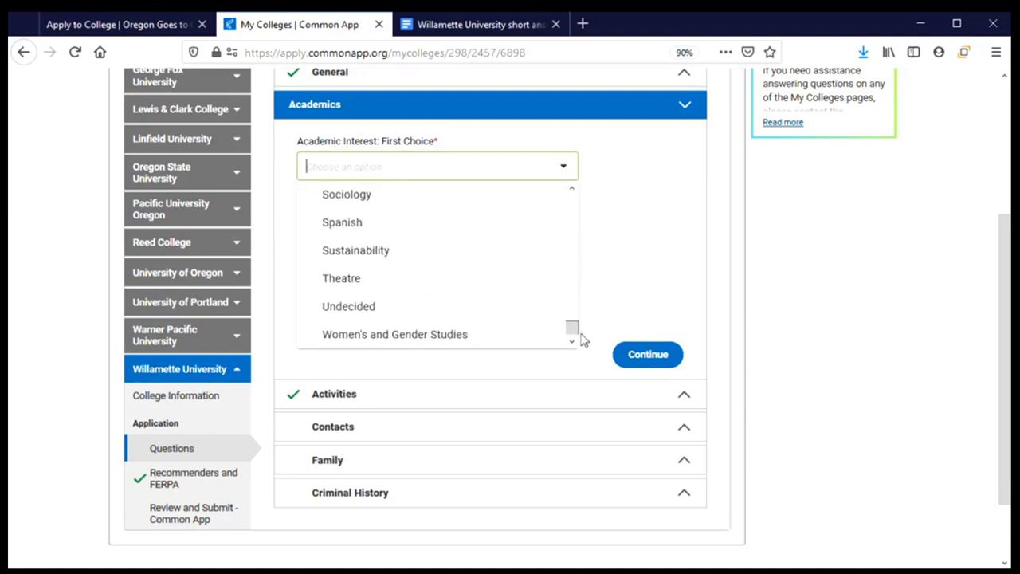
pyautogui.click(395, 315)
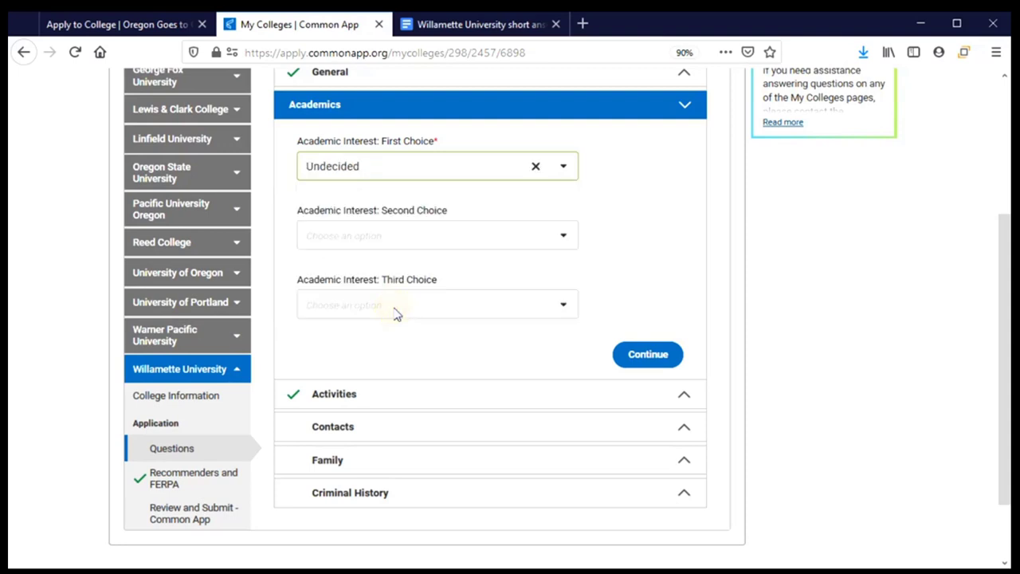
# Step: Choose Sociology as the second academic interest and save the Academics answers
pyautogui.click(564, 238)
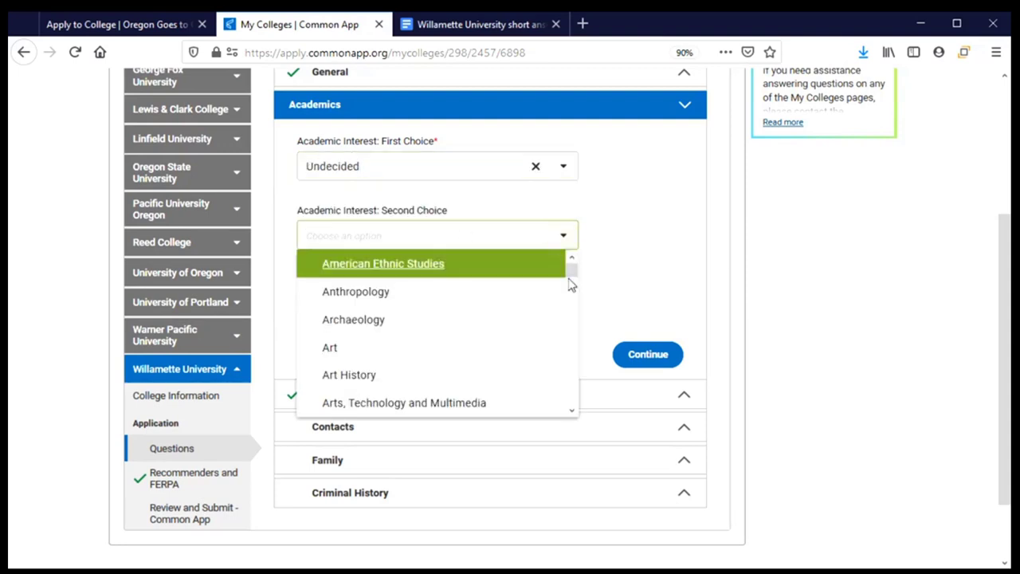
pyautogui.moveTo(571, 275); pyautogui.dragTo(577, 397)
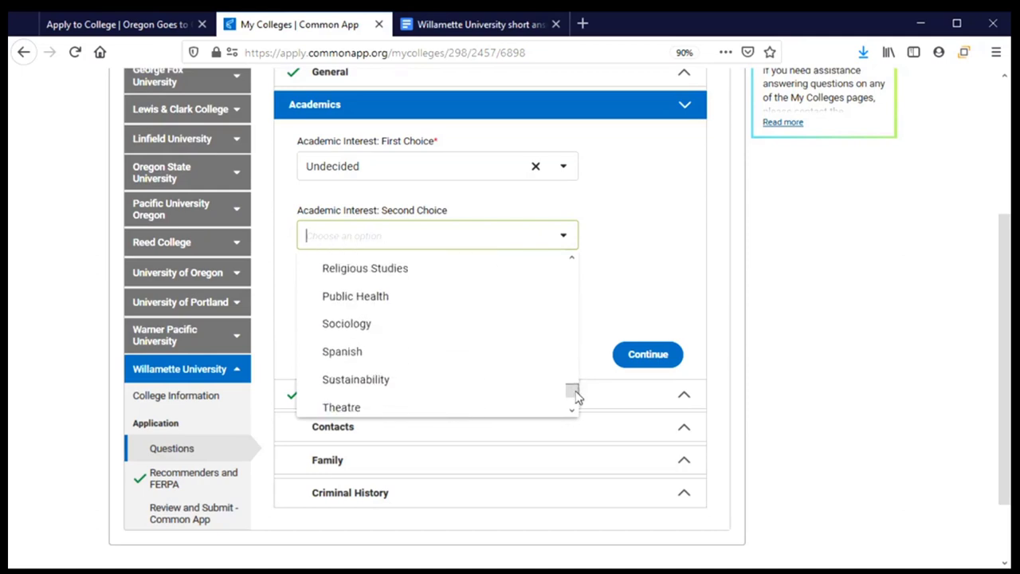
pyautogui.click(367, 333)
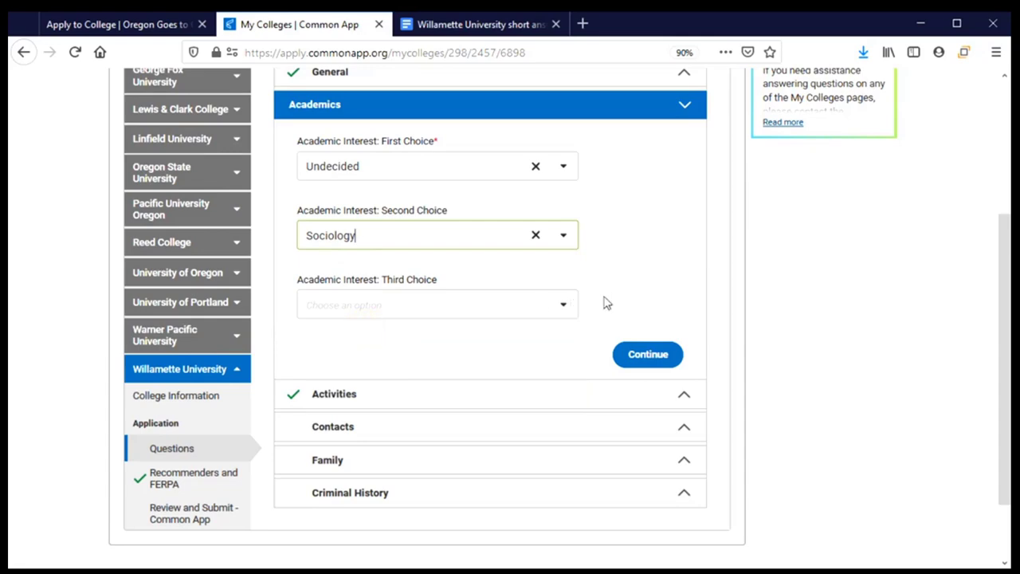
pyautogui.click(657, 363)
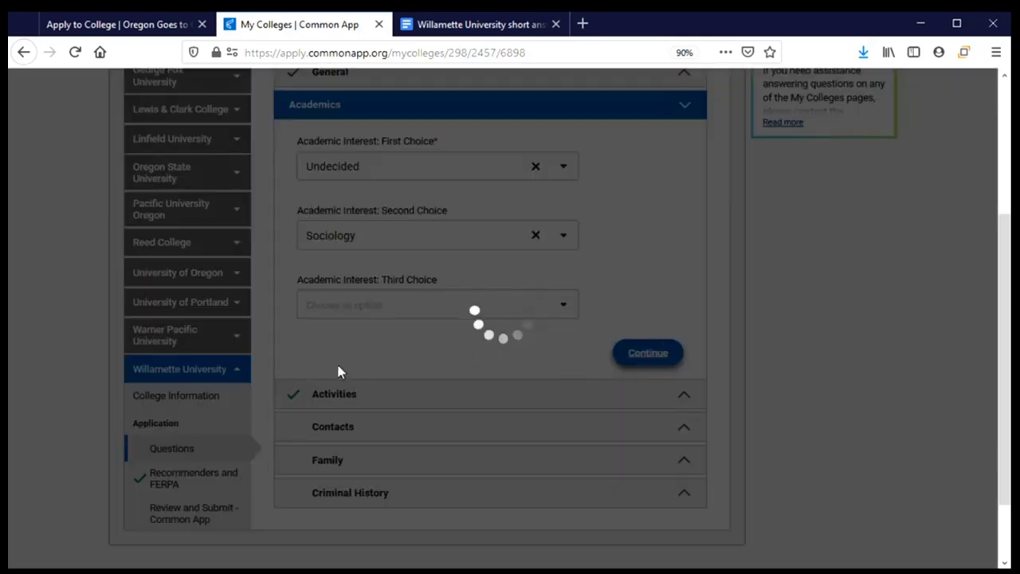
# Step: Pick Study Abroad from the Activity 1 list
pyautogui.scroll(-2, 439, 307)
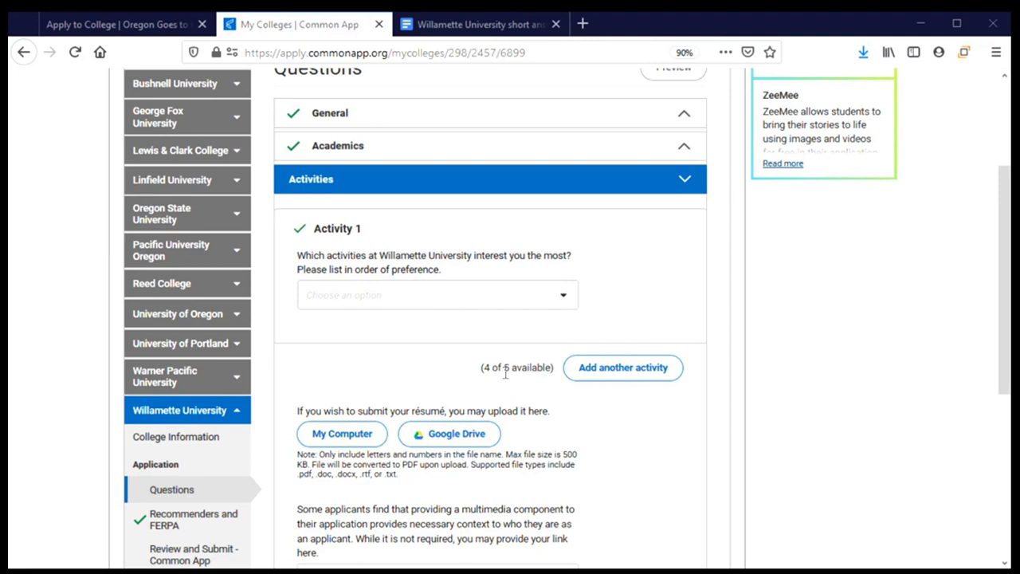
pyautogui.click(566, 297)
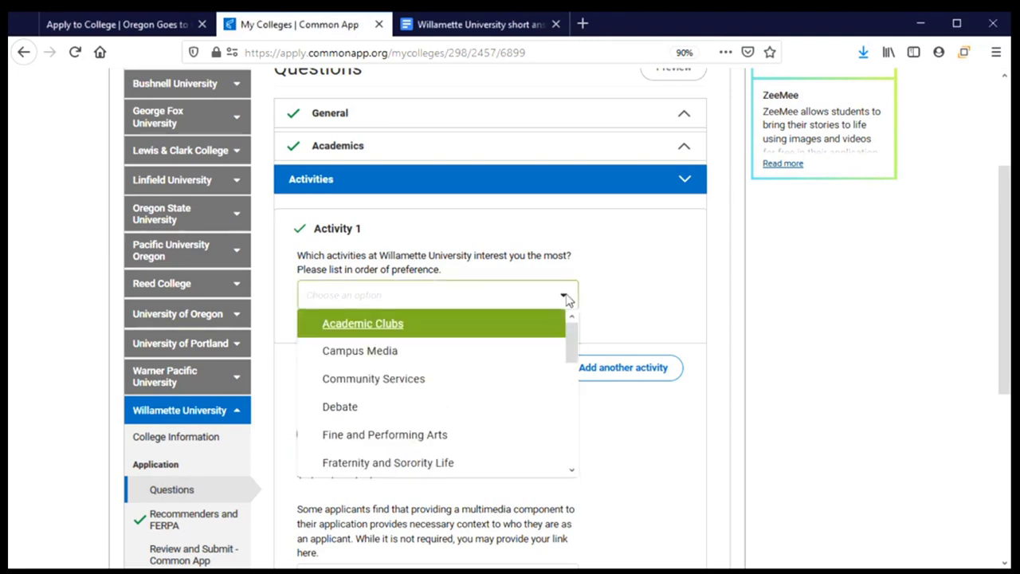
pyautogui.moveTo(570, 343); pyautogui.dragTo(567, 445)
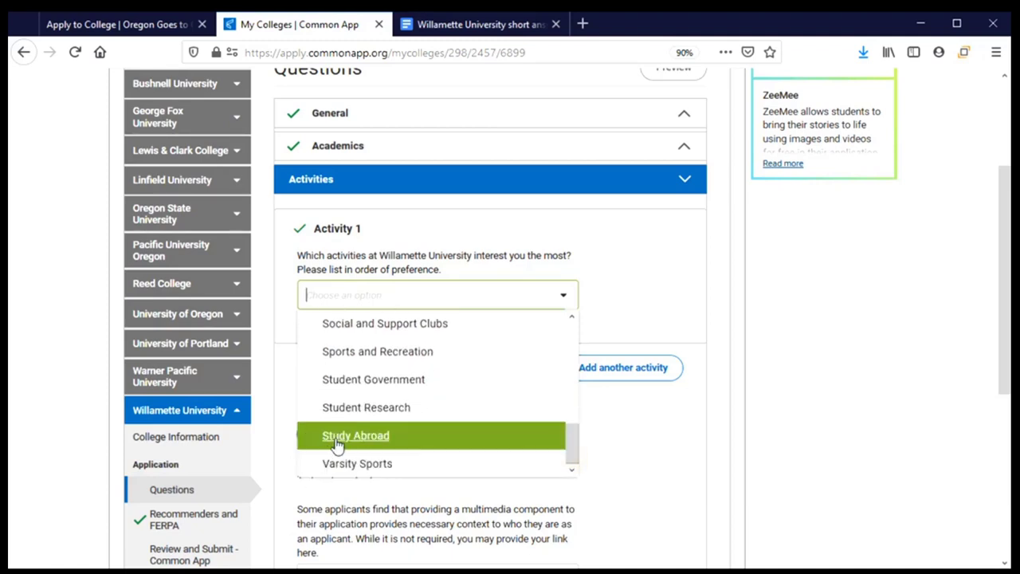
pyautogui.click(429, 446)
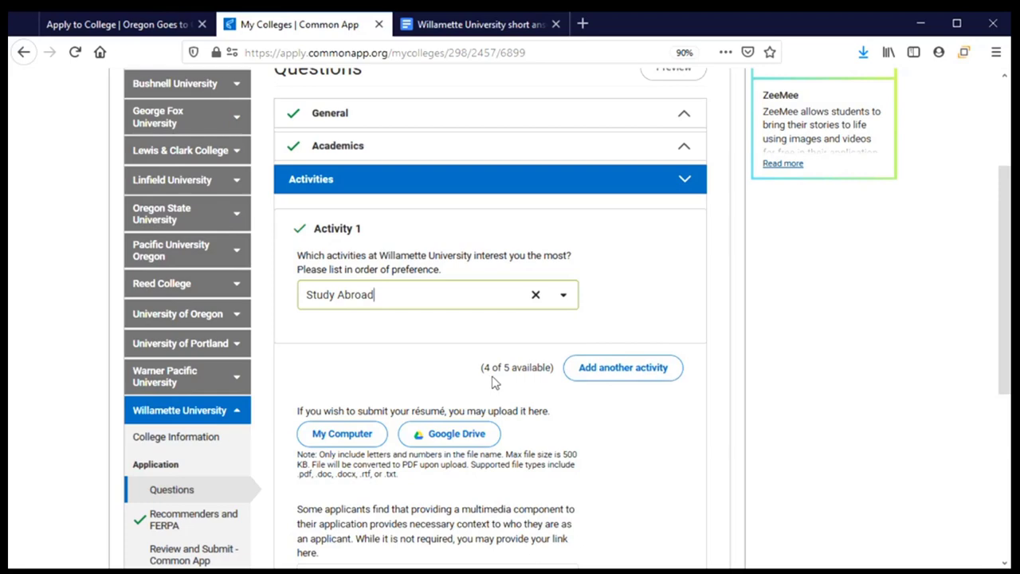
# Step: Add an Activity 2 entry and set it to Academic Clubs
pyautogui.click(633, 375)
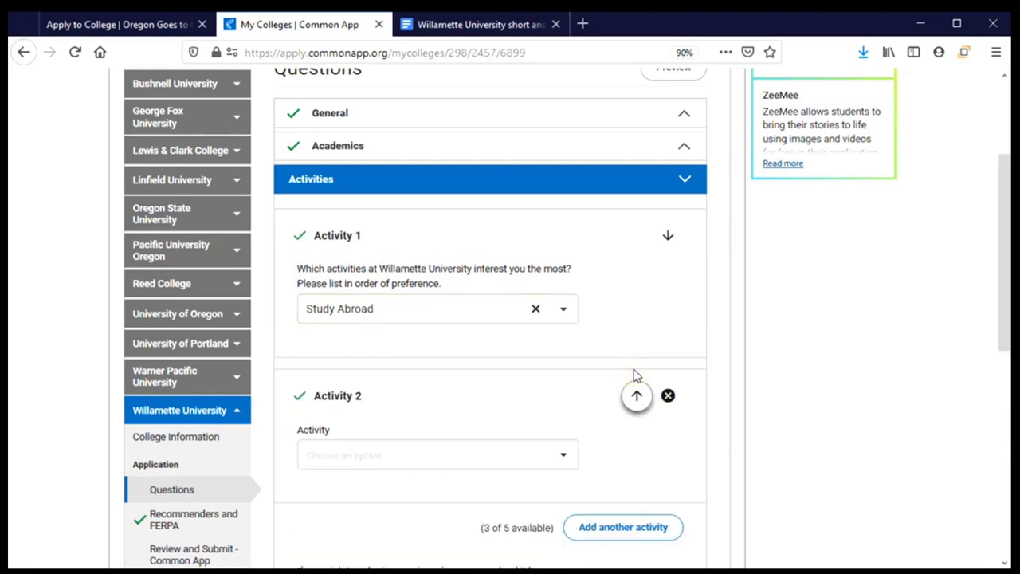
pyautogui.scroll(-3, 622, 473)
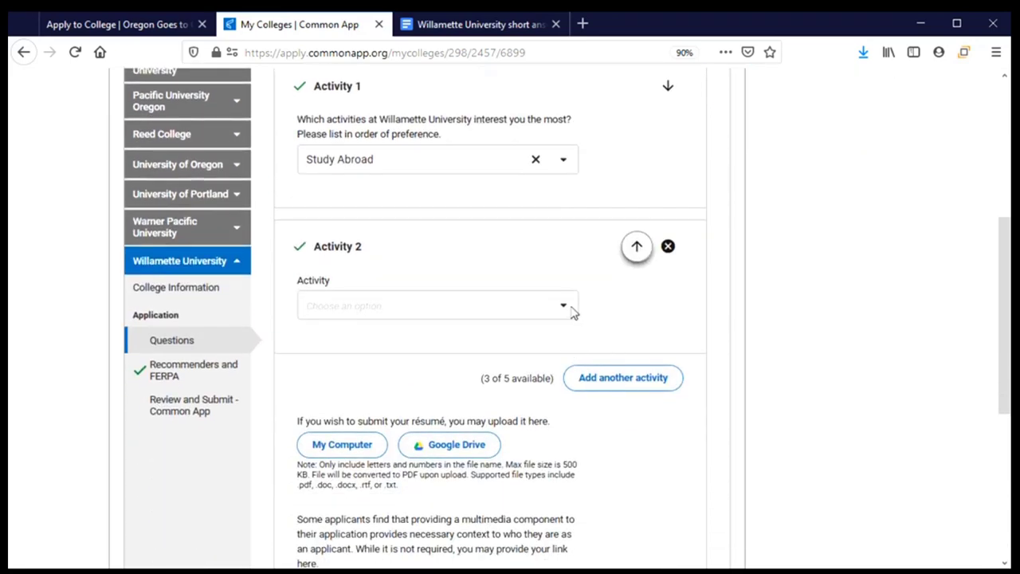
pyautogui.click(565, 308)
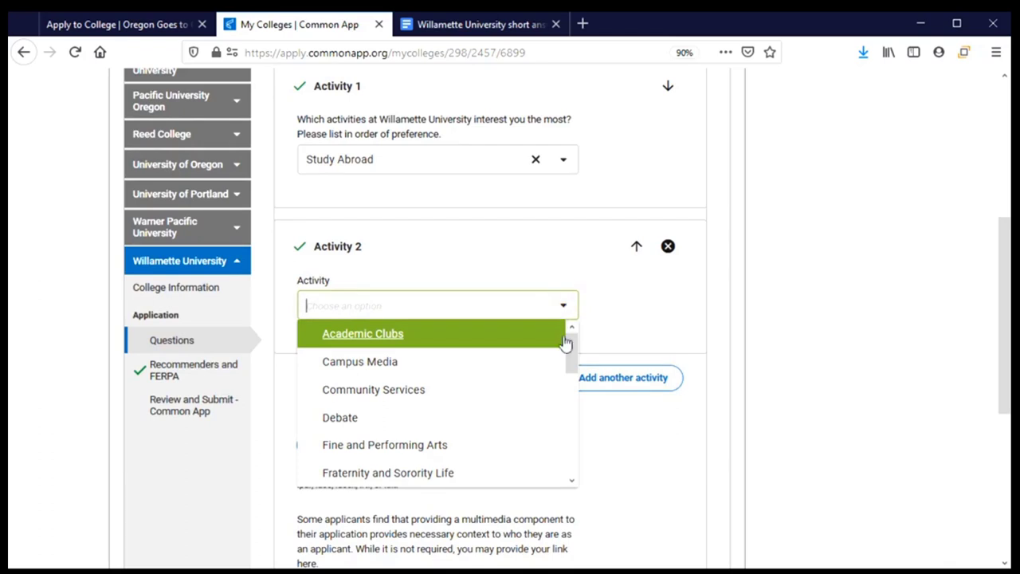
pyautogui.scroll(-1, 569, 356)
pyautogui.scroll(1, 569, 355)
pyautogui.click(335, 346)
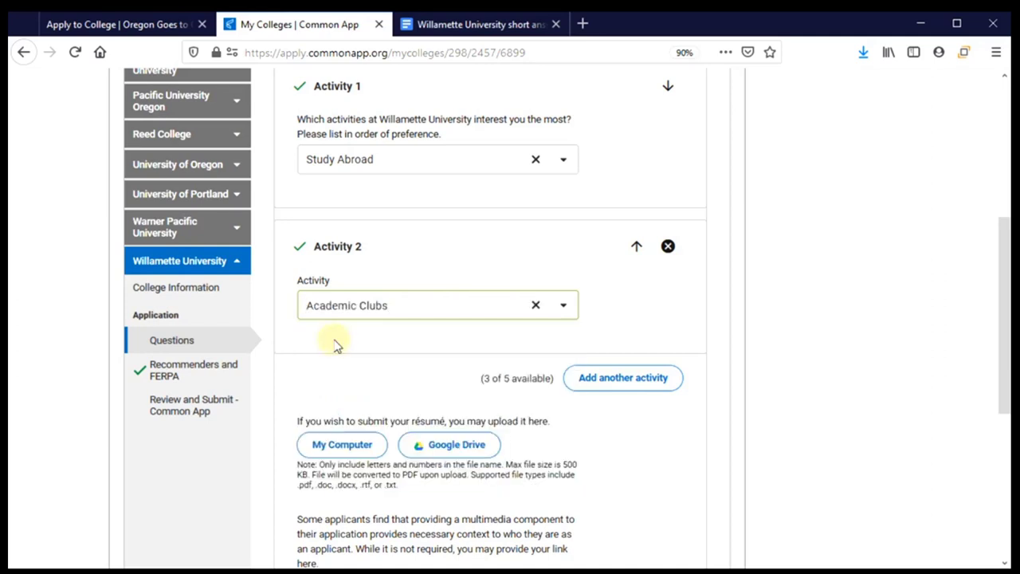
pyautogui.scroll(-2, 369, 342)
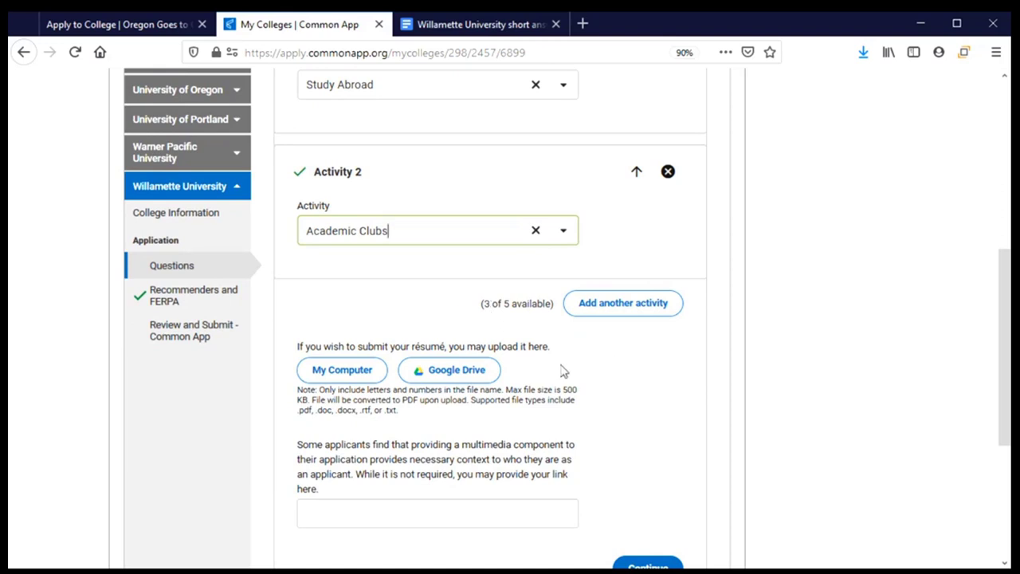
pyautogui.scroll(-1, 575, 371)
pyautogui.scroll(-3, 576, 372)
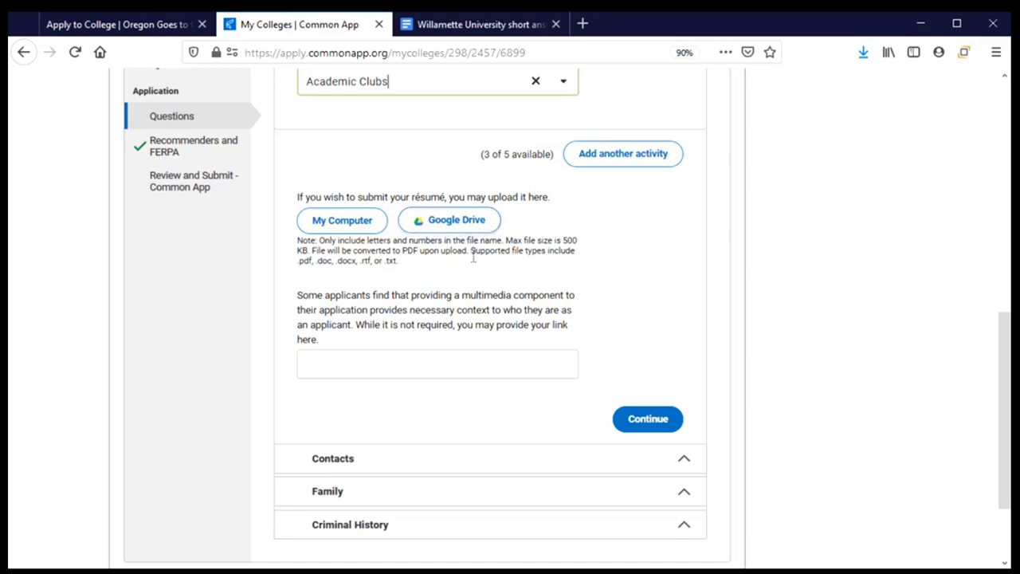
pyautogui.scroll(-3, 475, 230)
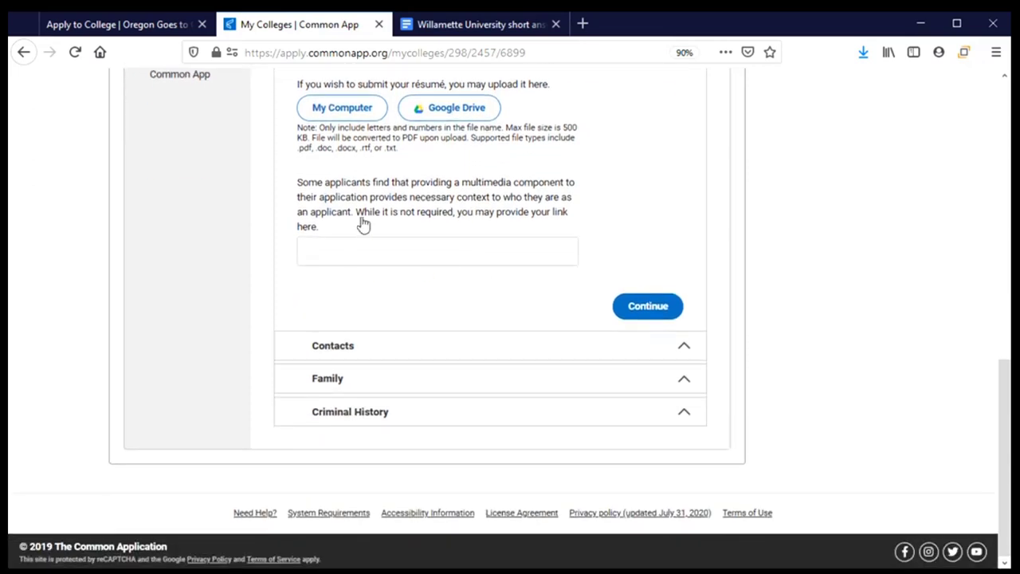
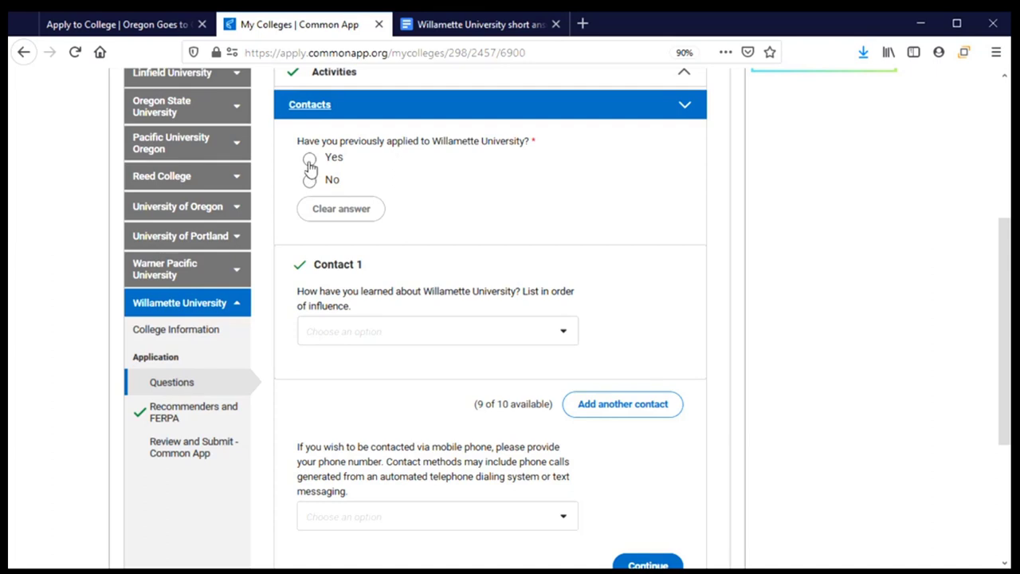
# Step: Switch 'Have you previously applied to Willamette' from Yes to No
pyautogui.click(310, 162)
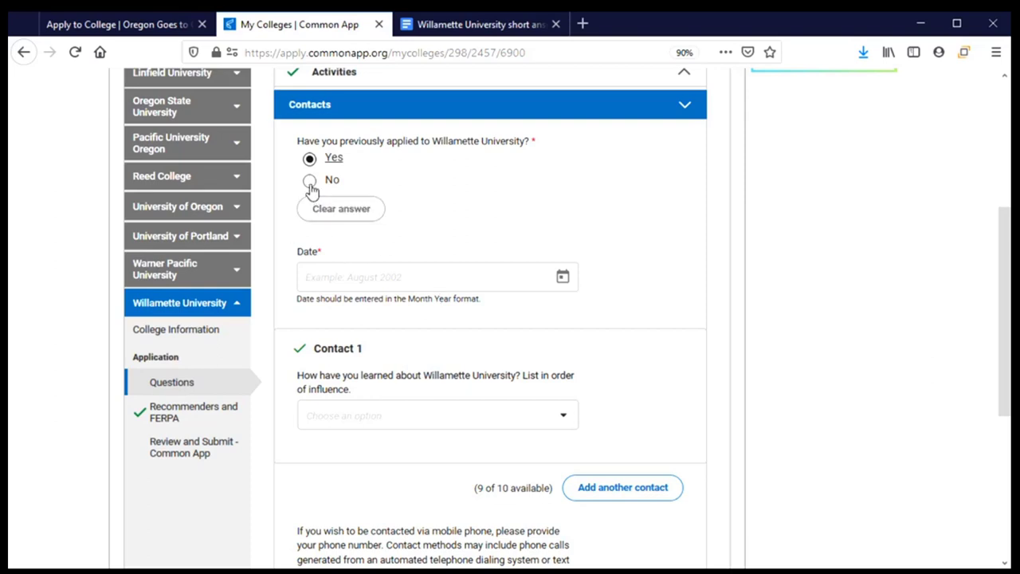
pyautogui.click(310, 182)
pyautogui.scroll(-3, 473, 225)
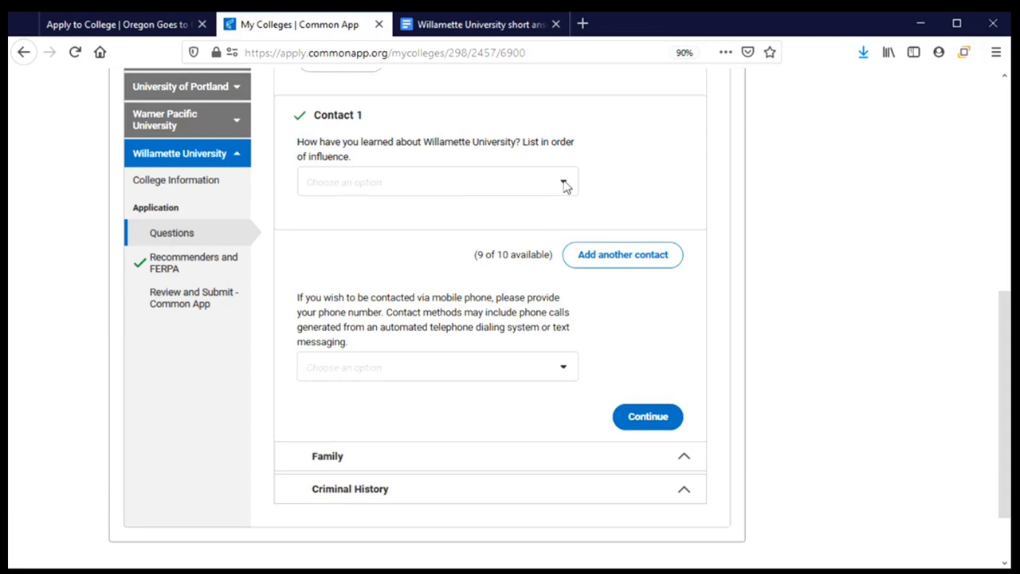
# Step: List HS Counselor/Teacher and Current Willamette Student as the two contacts
pyautogui.click(564, 185)
pyautogui.moveTo(572, 220); pyautogui.dragTo(587, 282)
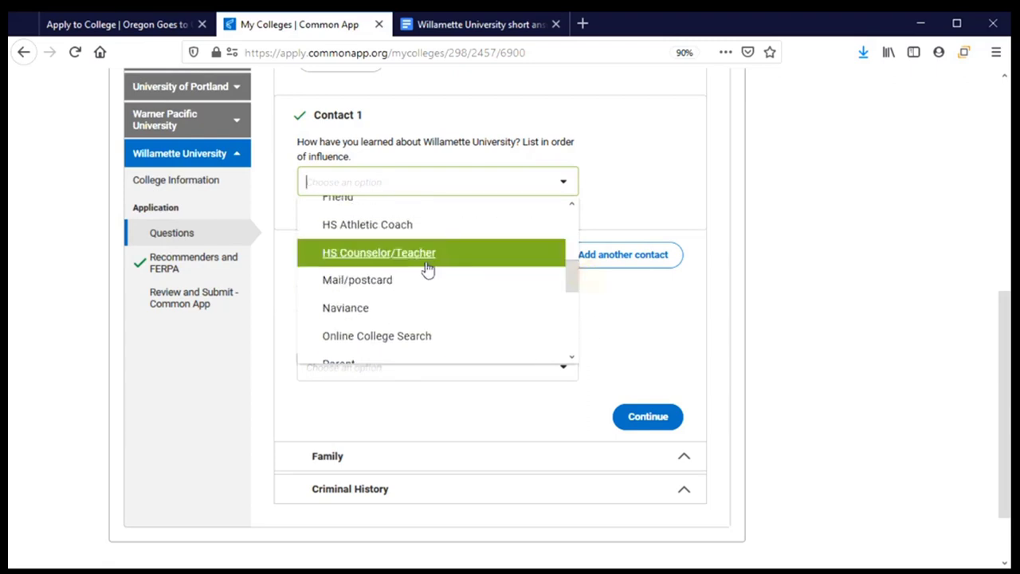
pyautogui.click(372, 255)
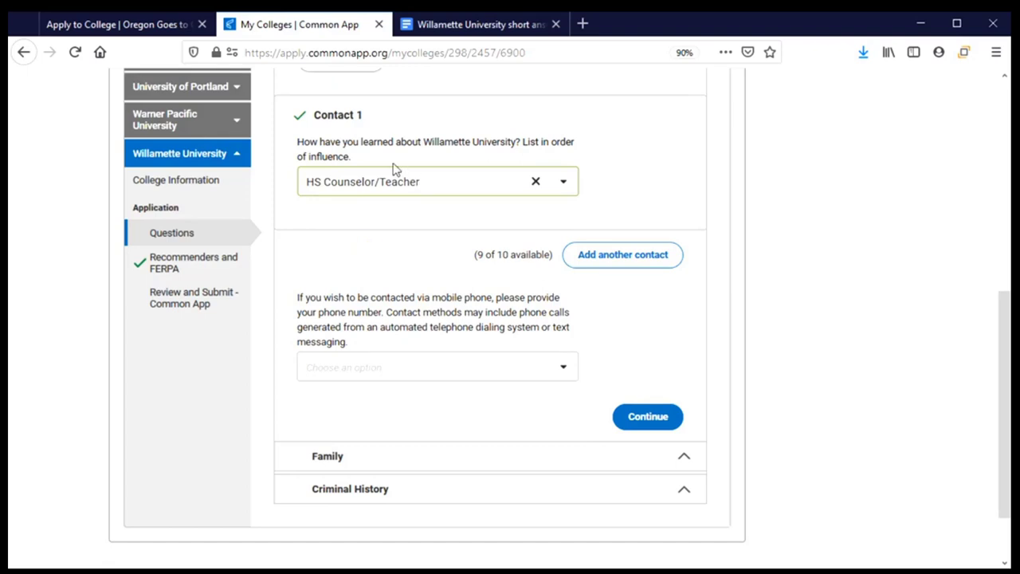
pyautogui.click(616, 260)
pyautogui.scroll(-2, 553, 289)
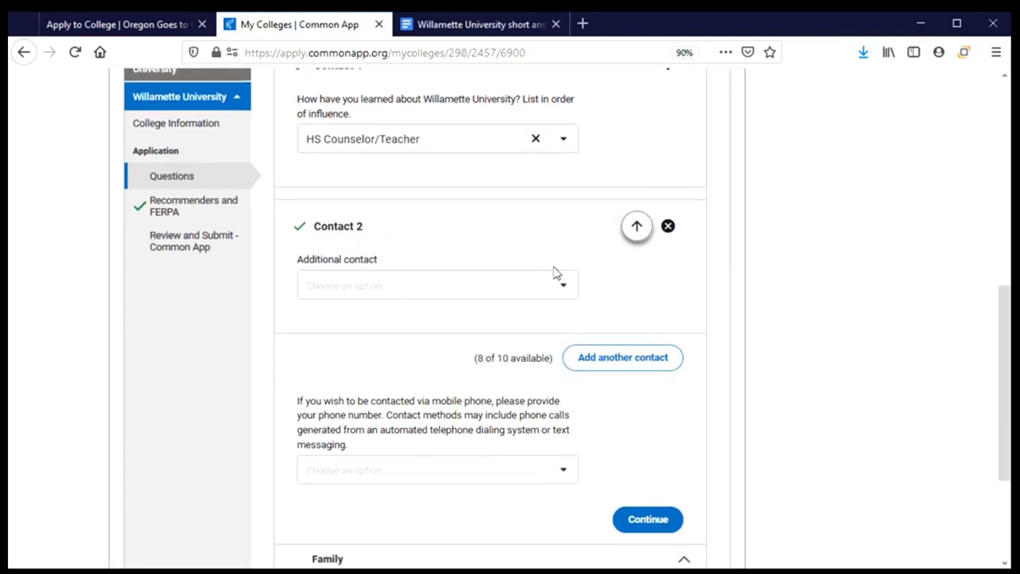
pyautogui.click(564, 268)
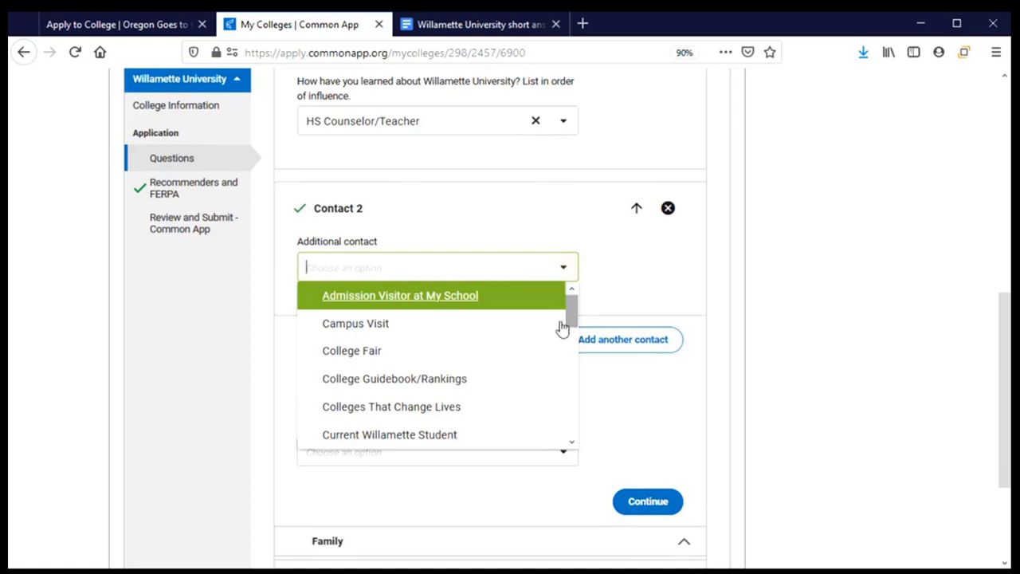
pyautogui.click(442, 434)
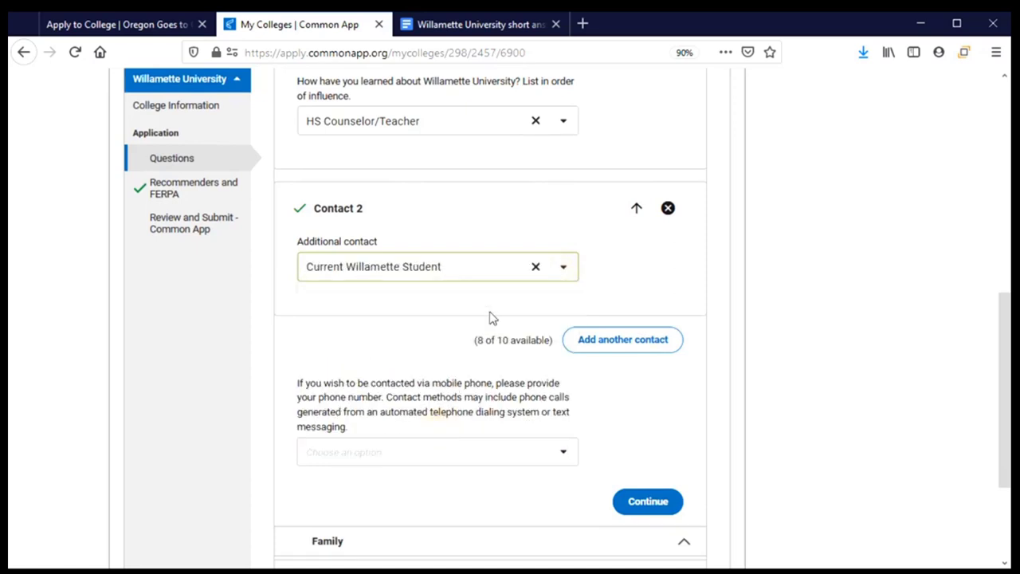
pyautogui.scroll(-2, 502, 287)
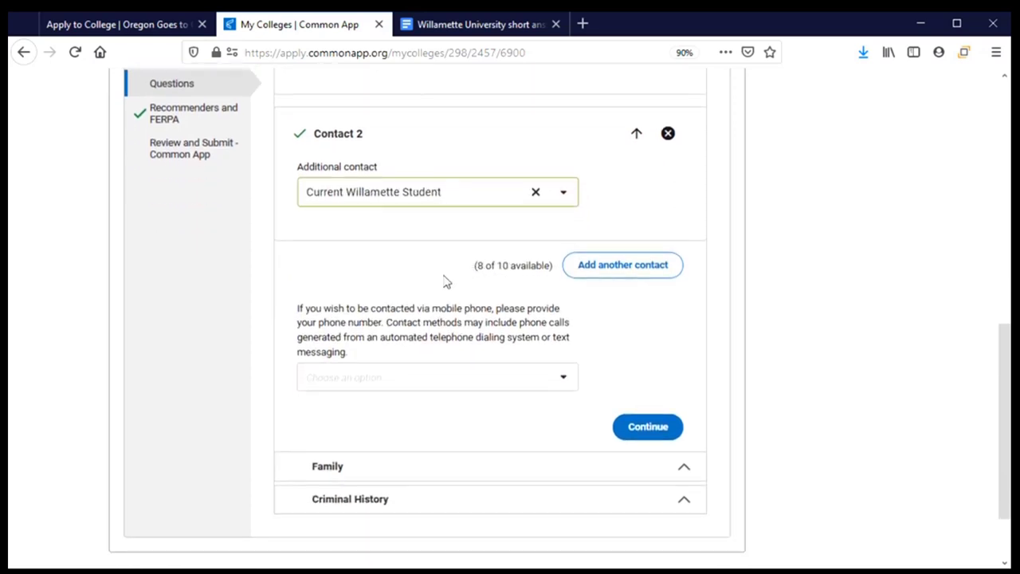
pyautogui.scroll(-2, 442, 270)
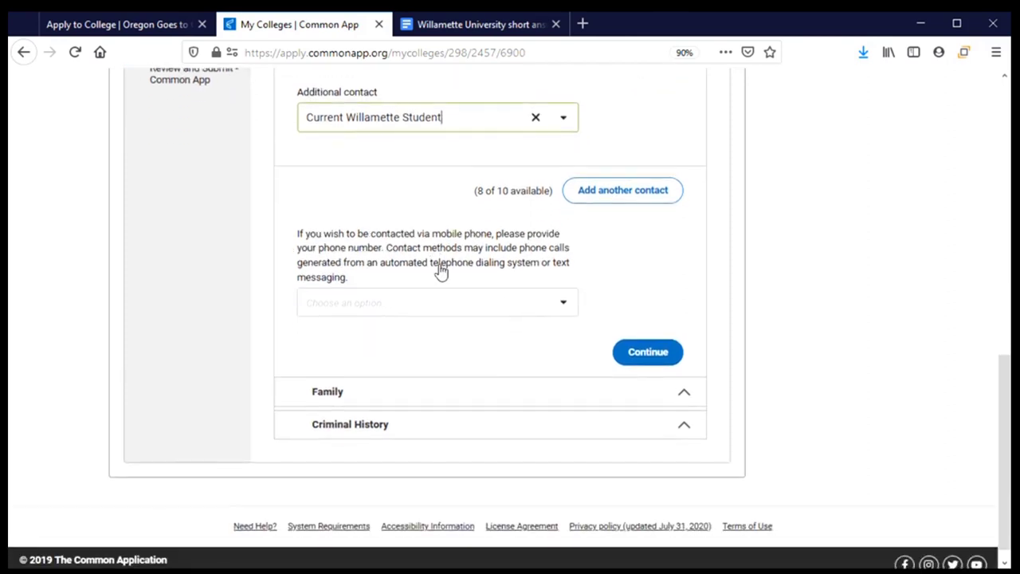
pyautogui.scroll(-1, 518, 327)
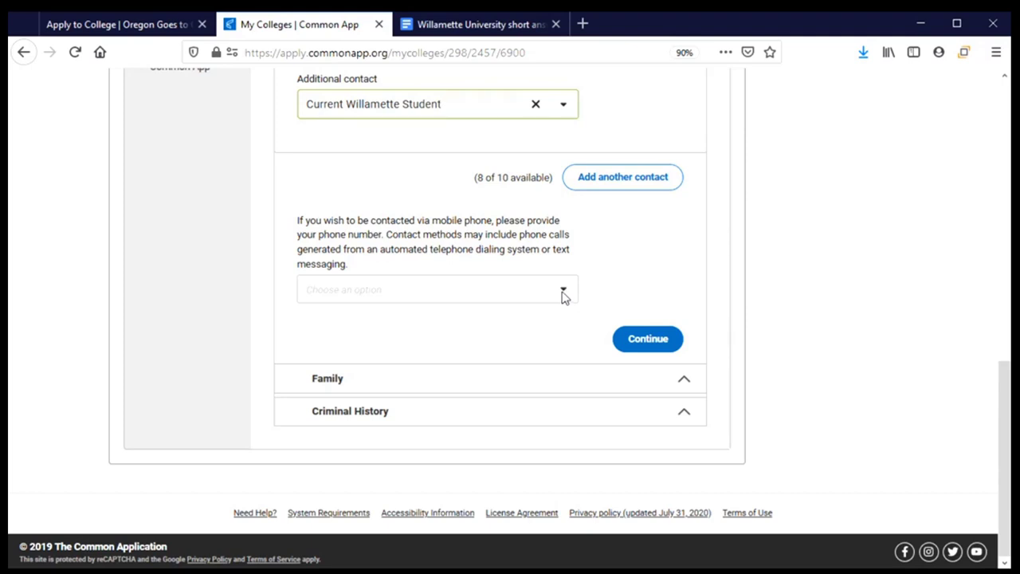
# Step: Consent to mobile contact with country code +1, enter the phone number, and save Contacts
pyautogui.click(562, 294)
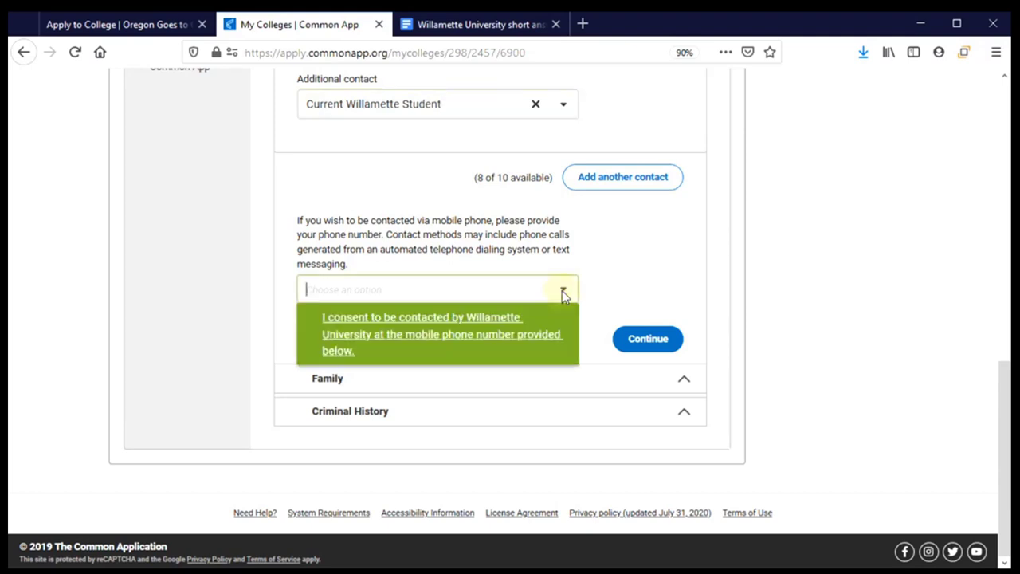
pyautogui.click(438, 338)
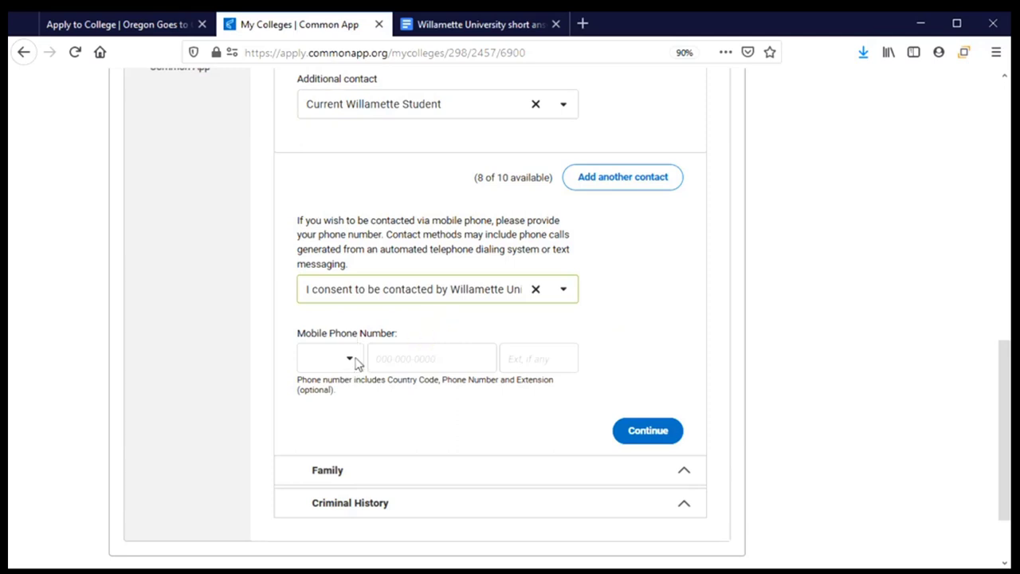
pyautogui.click(351, 363)
pyautogui.click(324, 391)
pyautogui.click(423, 353)
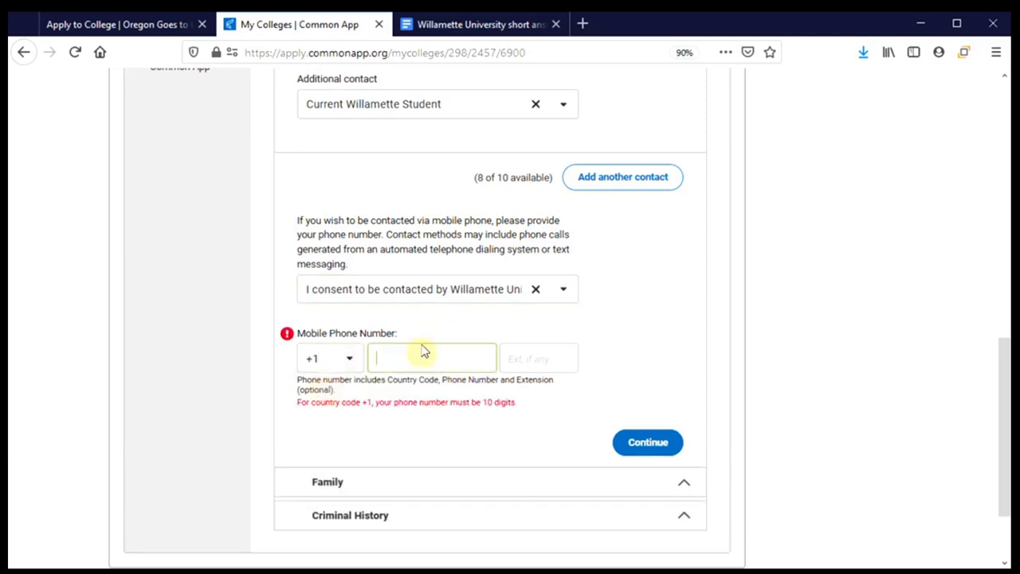
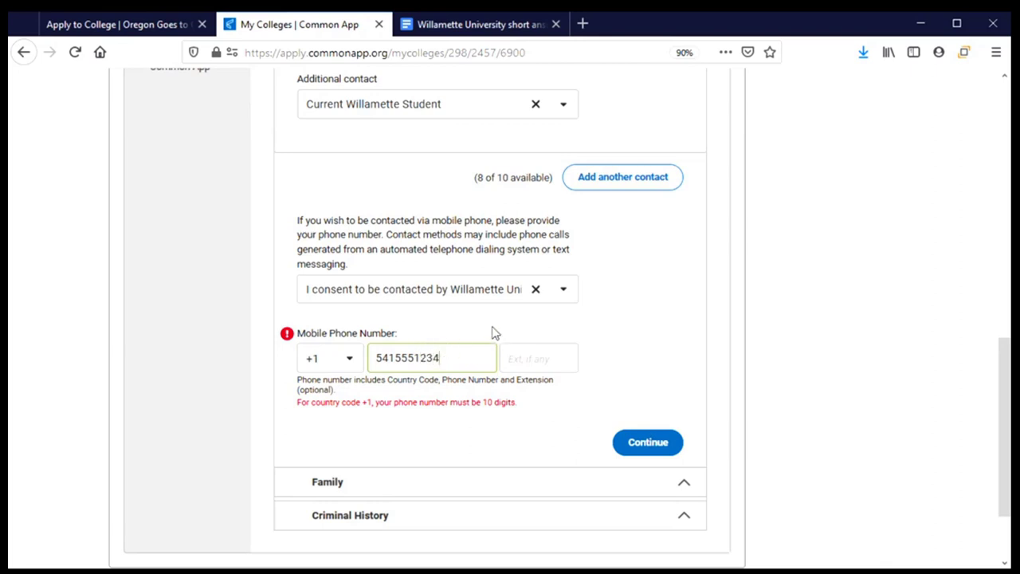
pyautogui.scroll(-3, 618, 329)
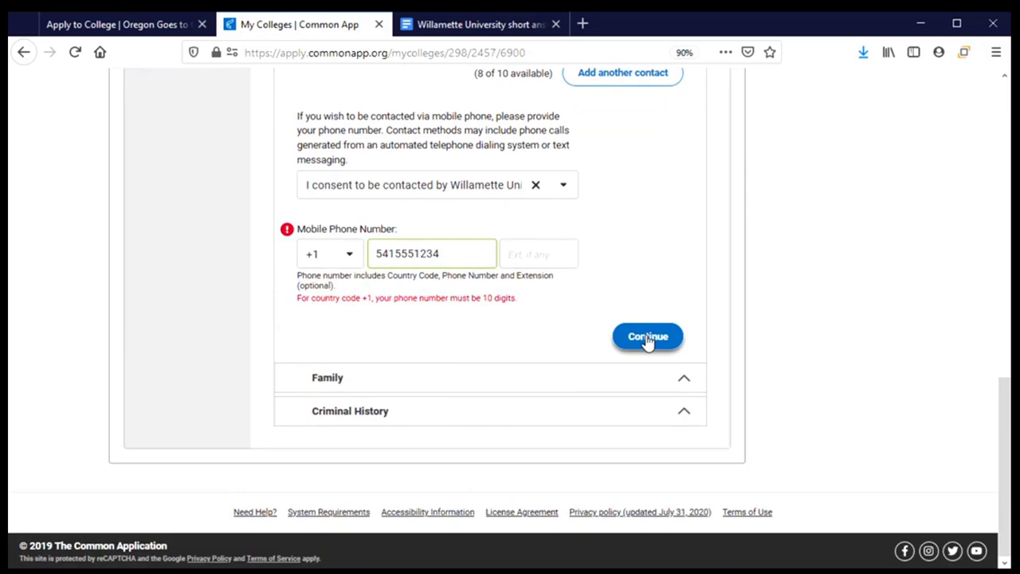
pyautogui.click(648, 337)
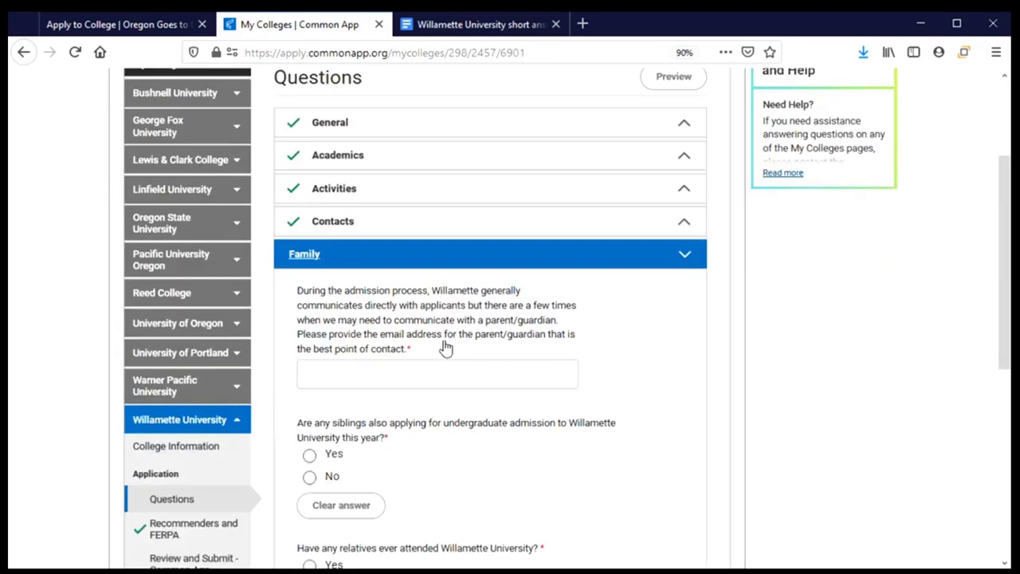
# Step: Enter the parent/guardian's e-mail address in the Family section and fix its typos
pyautogui.scroll(-4, 446, 348)
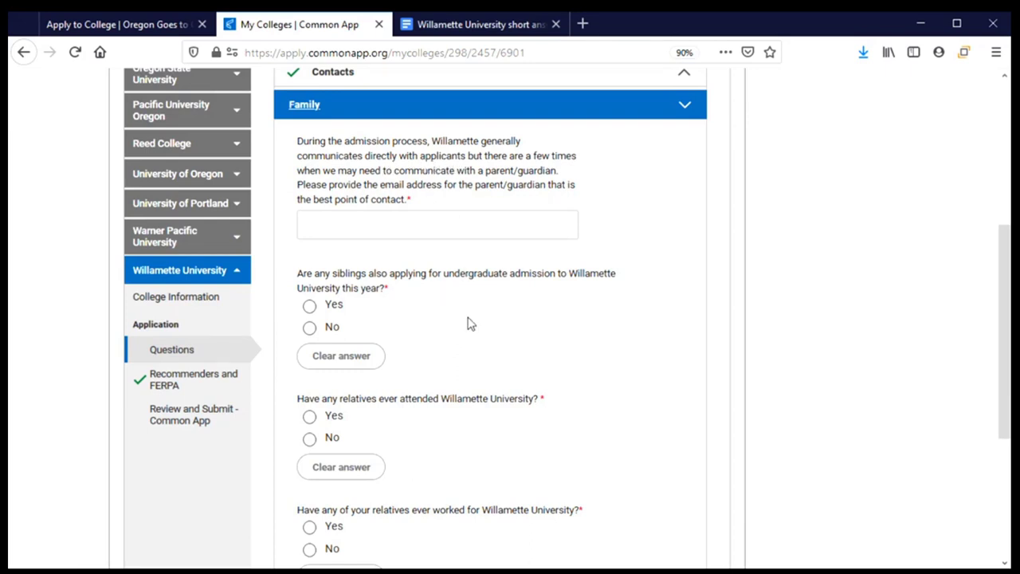
pyautogui.click(437, 226)
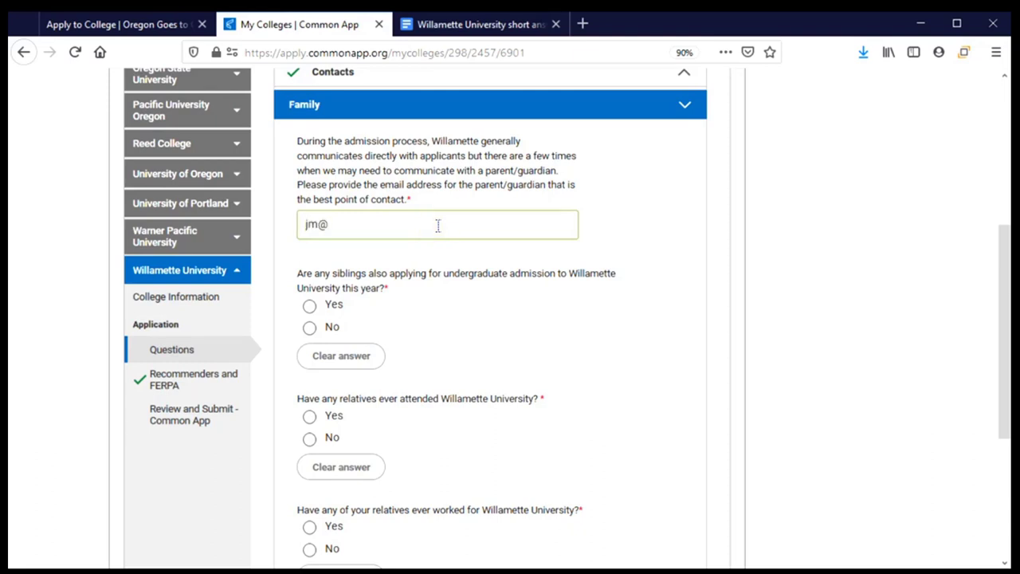
pyautogui.scroll(-2, 433, 291)
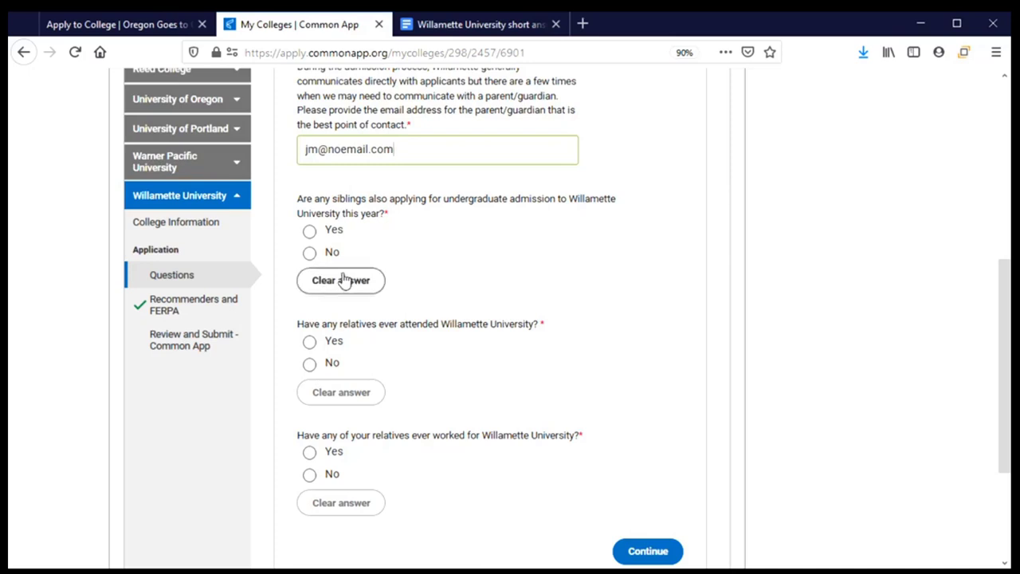
# Step: Answer No to siblings applying this year, clearing the earlier Yes
pyautogui.click(310, 232)
pyautogui.scroll(-2, 474, 309)
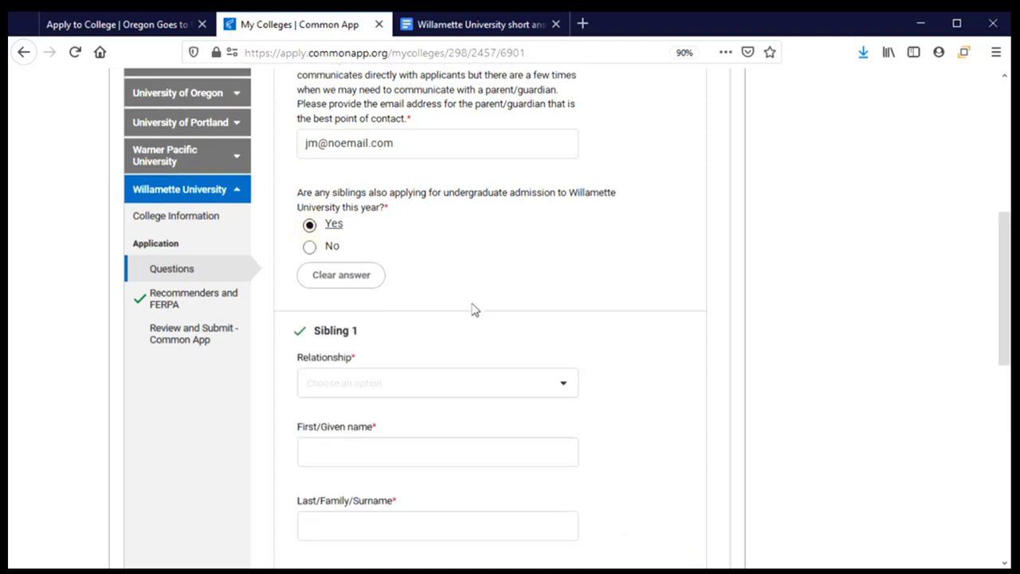
pyautogui.scroll(-2, 473, 310)
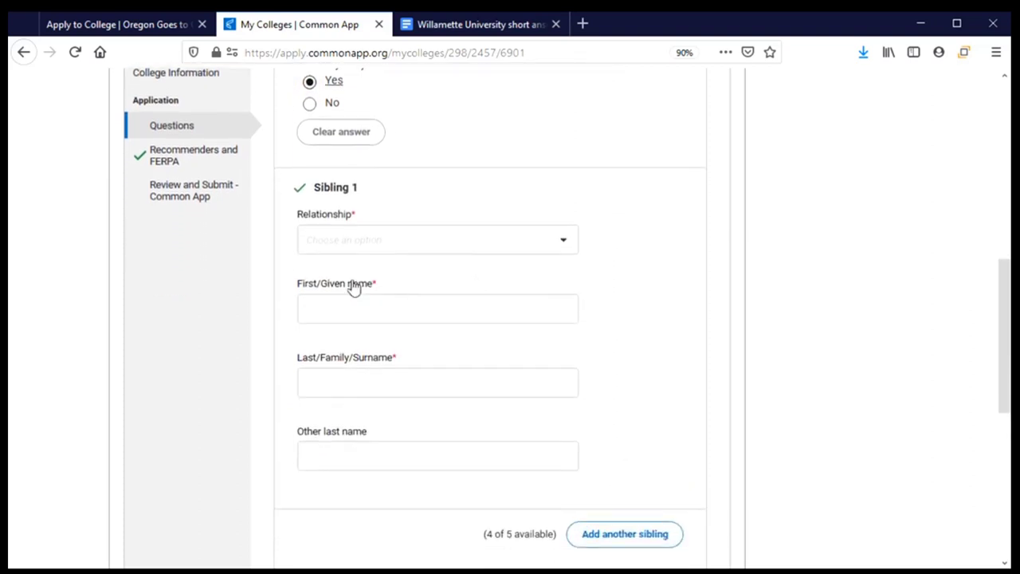
pyautogui.click(569, 247)
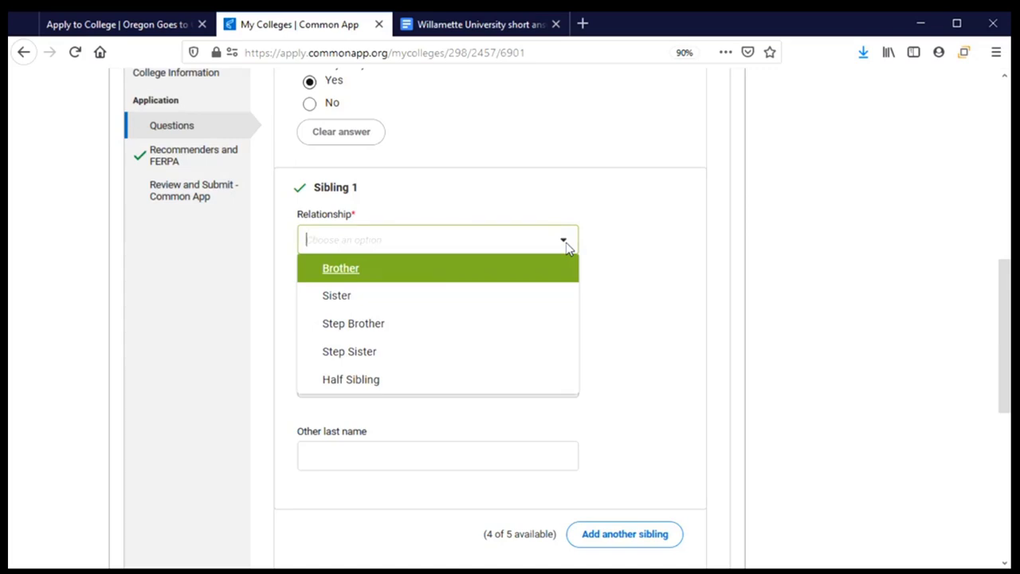
pyautogui.click(605, 248)
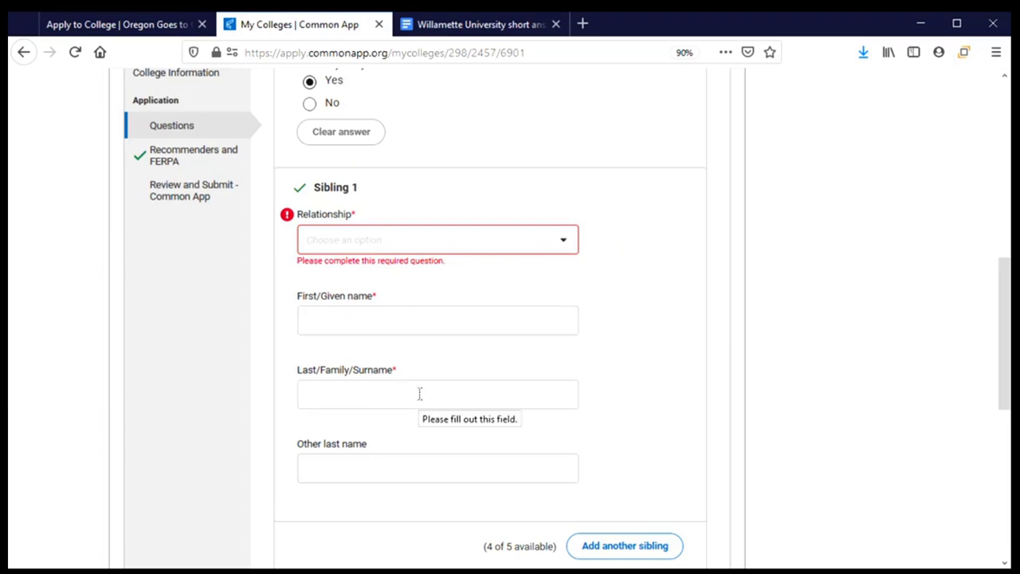
pyautogui.scroll(-2, 419, 393)
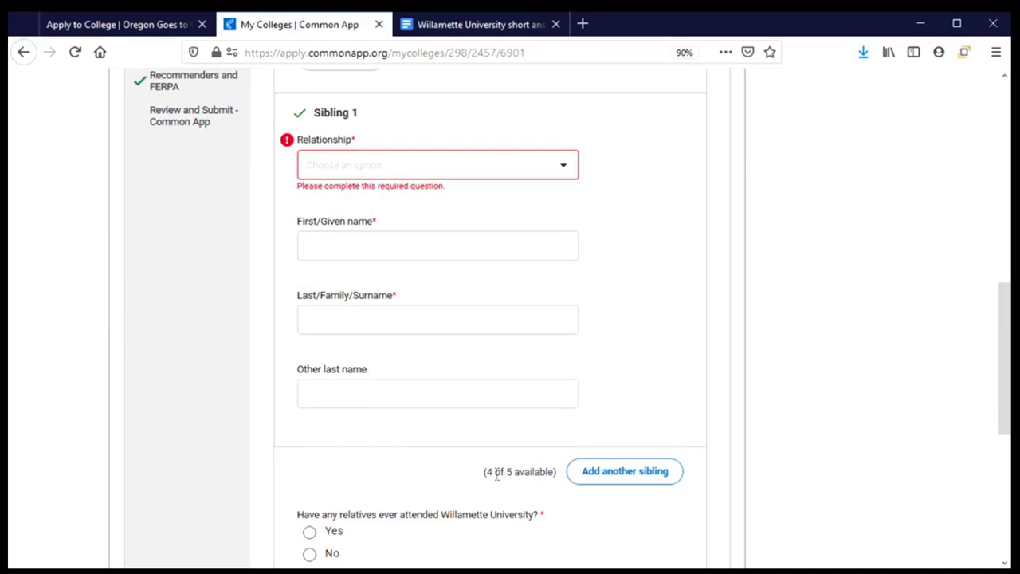
pyautogui.scroll(4, 412, 449)
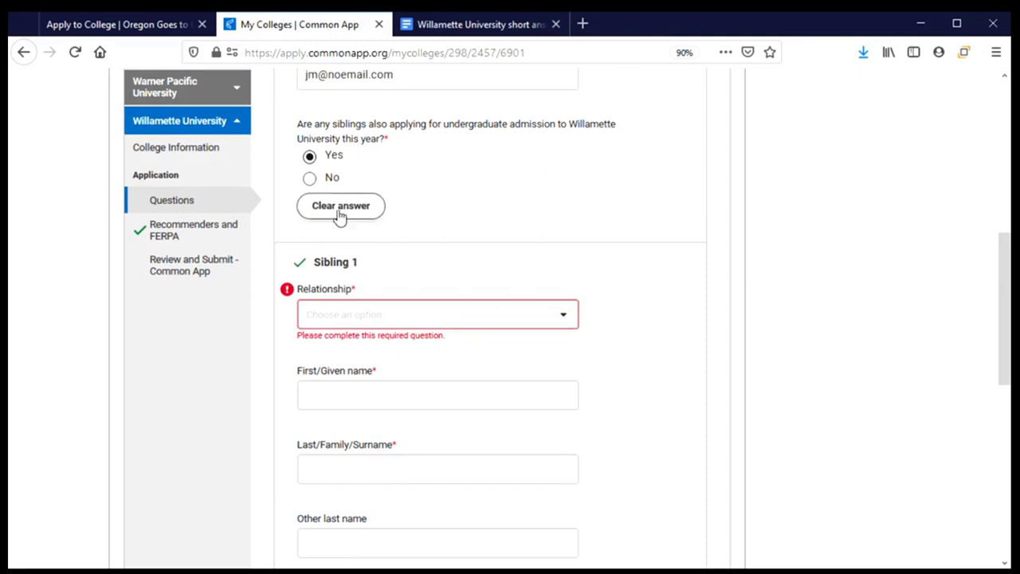
pyautogui.click(340, 206)
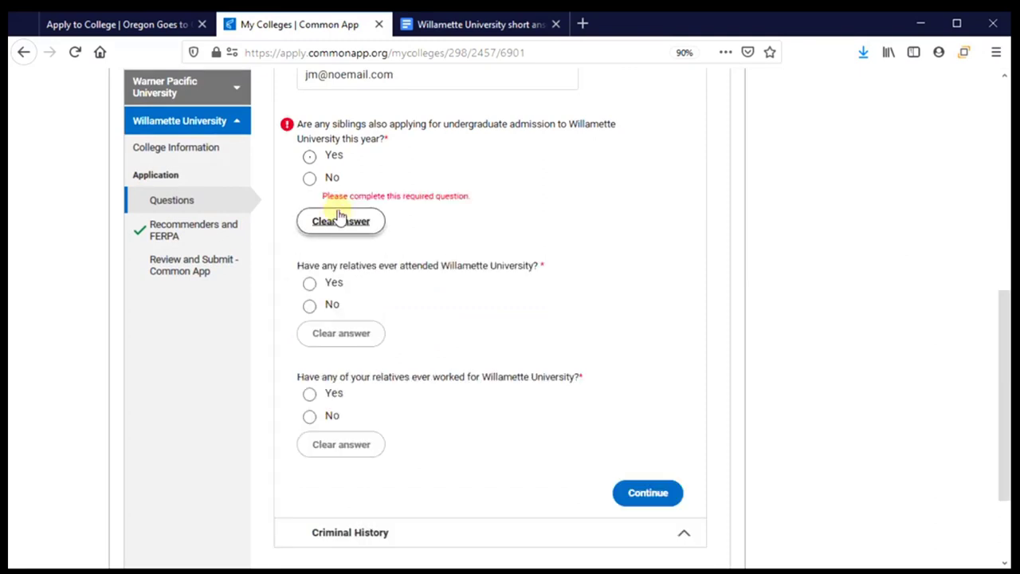
pyautogui.click(310, 177)
# Step: Answer No to relatives attending or working at Willamette, then save the Family section
pyautogui.scroll(-2, 676, 331)
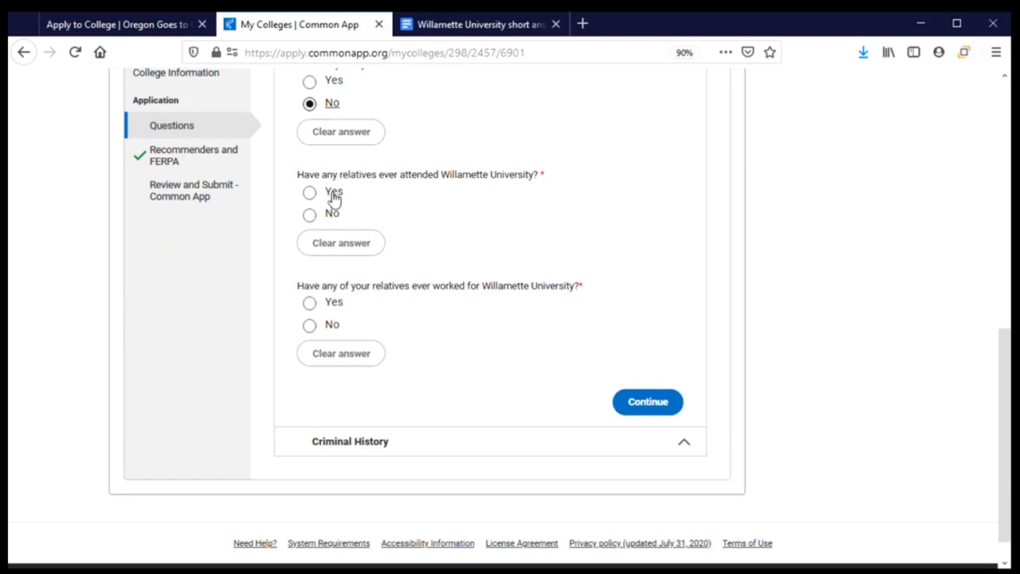
pyautogui.click(333, 195)
pyautogui.scroll(-2, 499, 262)
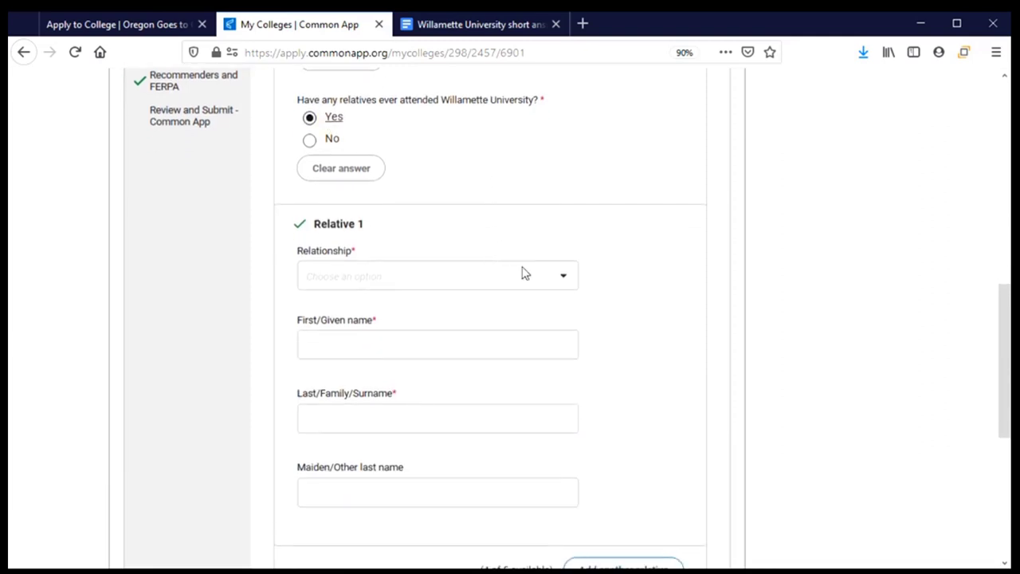
pyautogui.click(576, 279)
pyautogui.click(618, 283)
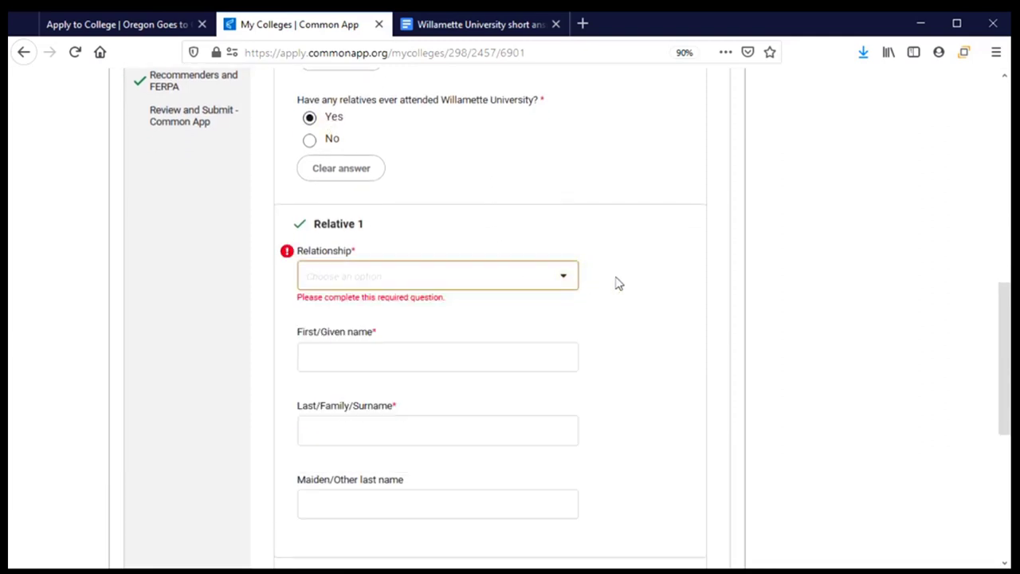
pyautogui.scroll(-4, 614, 282)
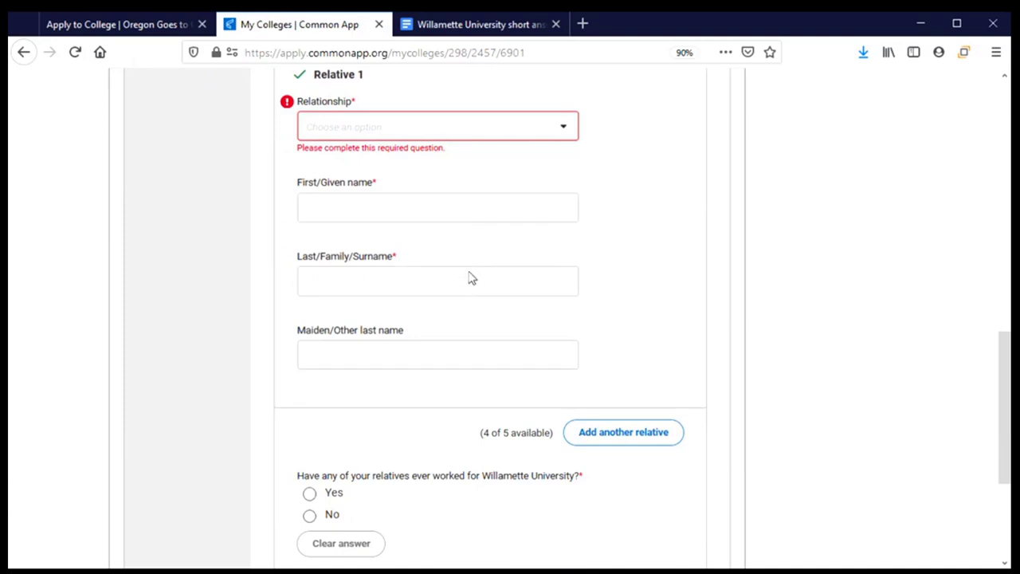
pyautogui.scroll(4, 428, 283)
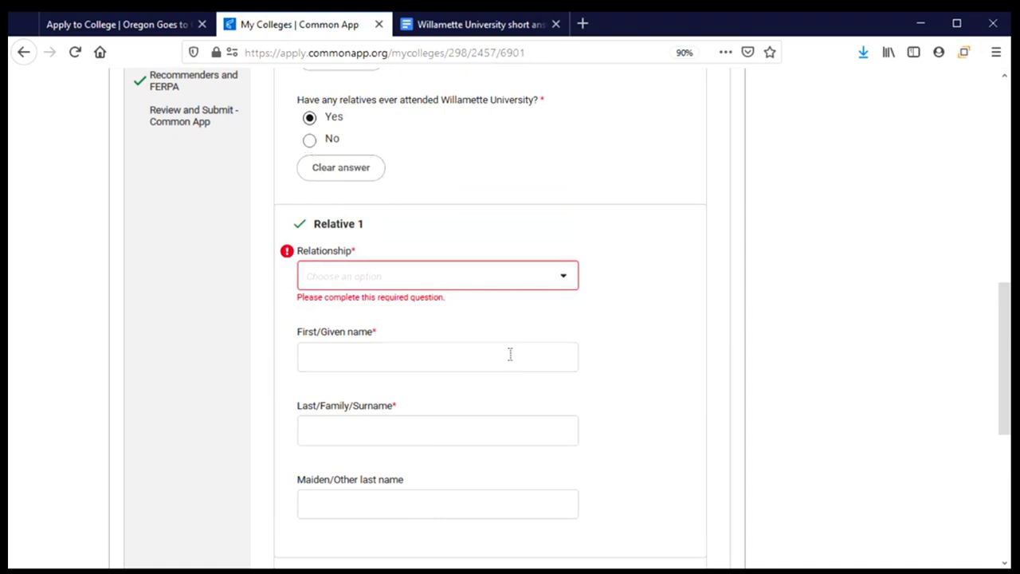
pyautogui.scroll(-4, 510, 354)
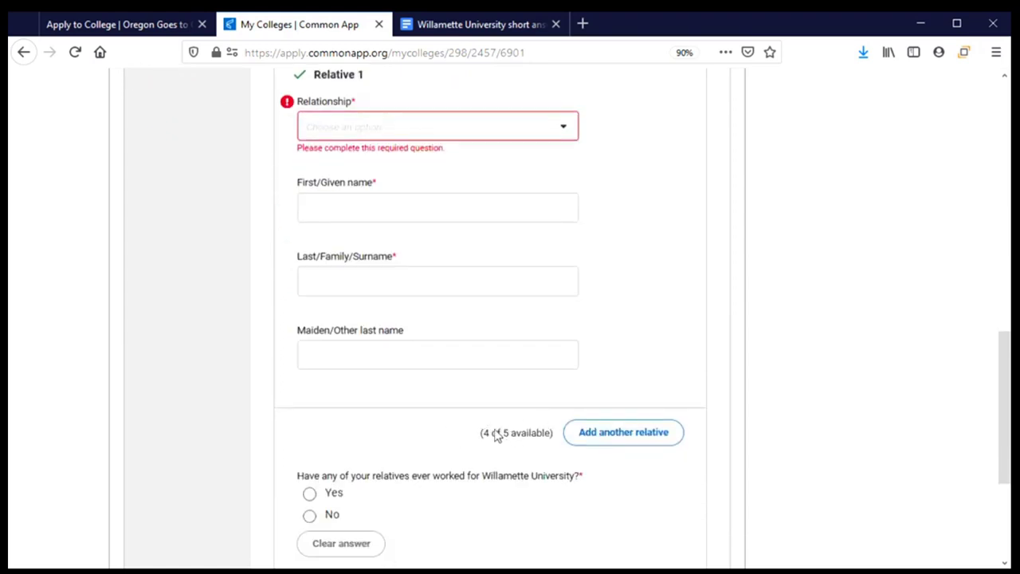
pyautogui.scroll(2, 423, 412)
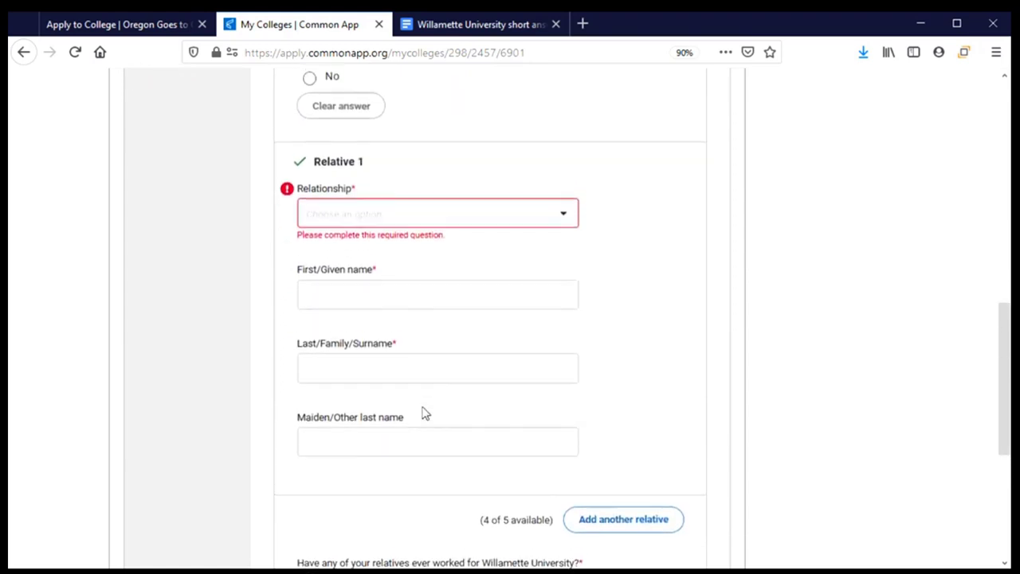
pyautogui.scroll(3, 423, 412)
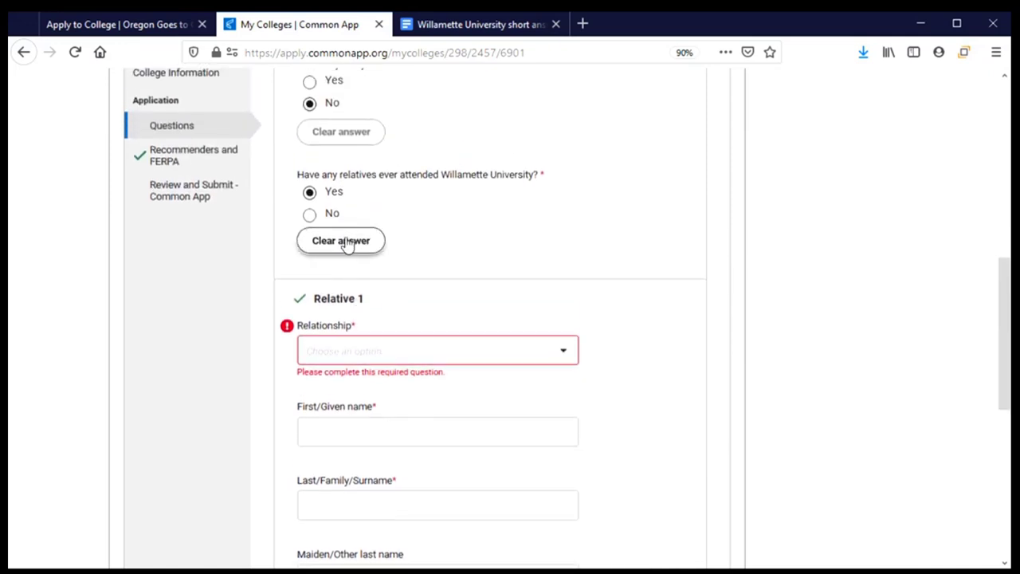
pyautogui.click(347, 242)
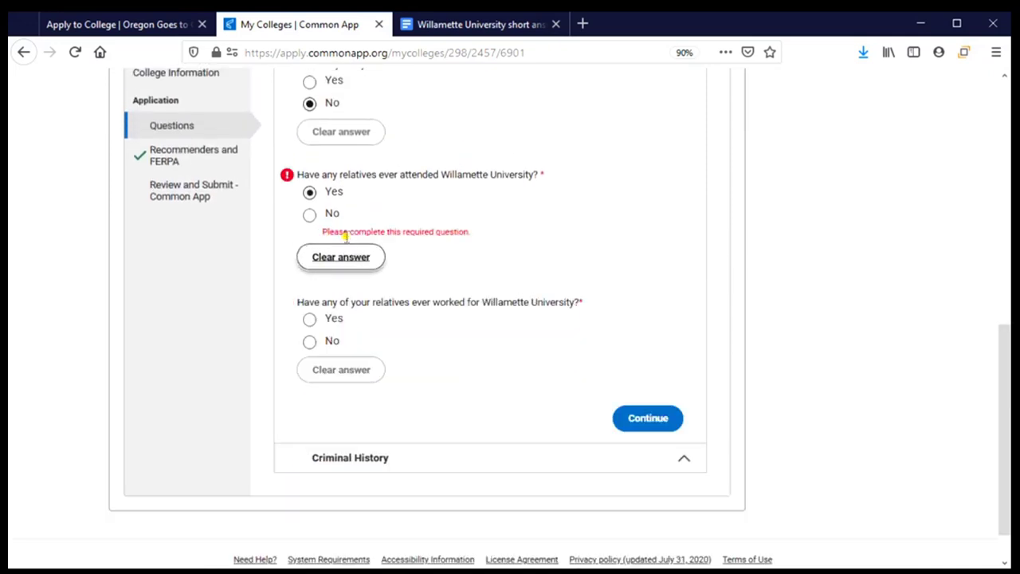
pyautogui.click(313, 220)
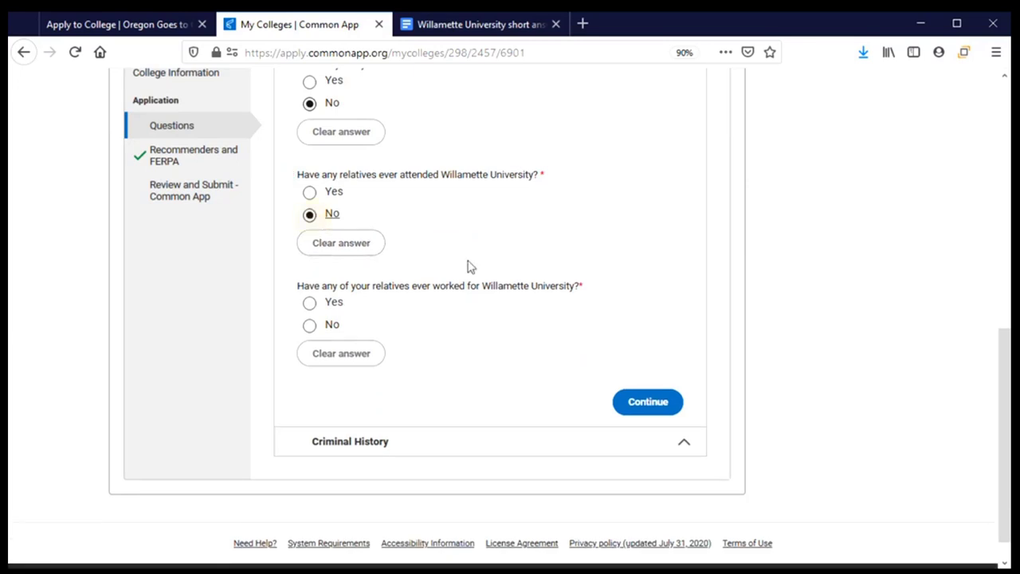
pyautogui.scroll(-1, 478, 263)
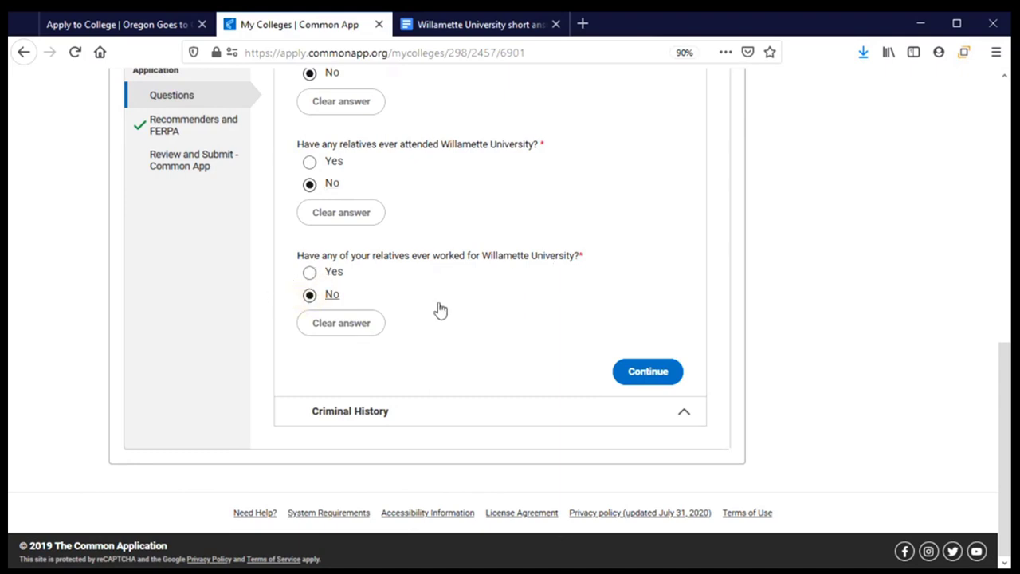
pyautogui.click(650, 371)
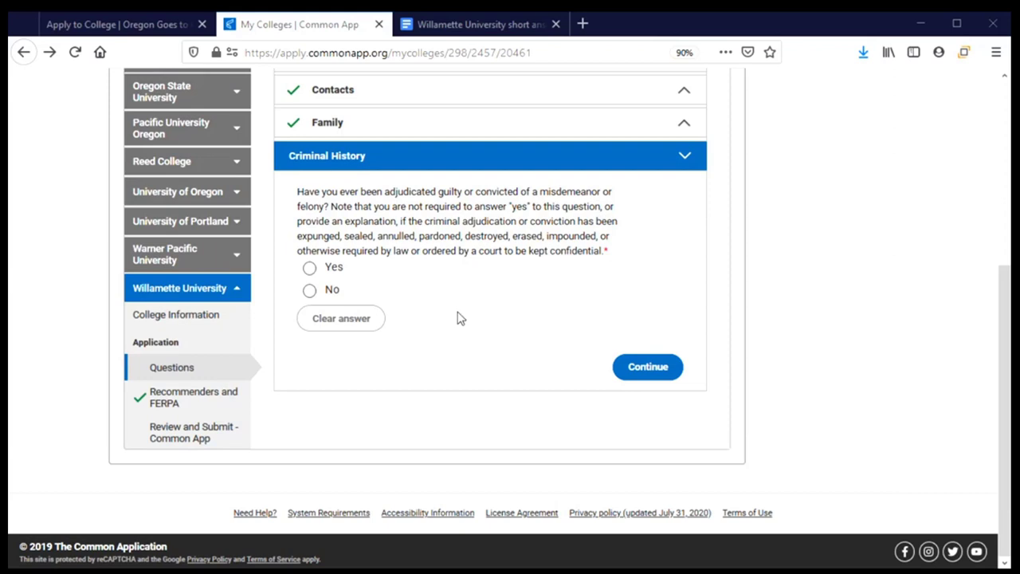
# Step: Change Criminal History from Yes to No and continue to Recommenders & FERPA
pyautogui.click(334, 275)
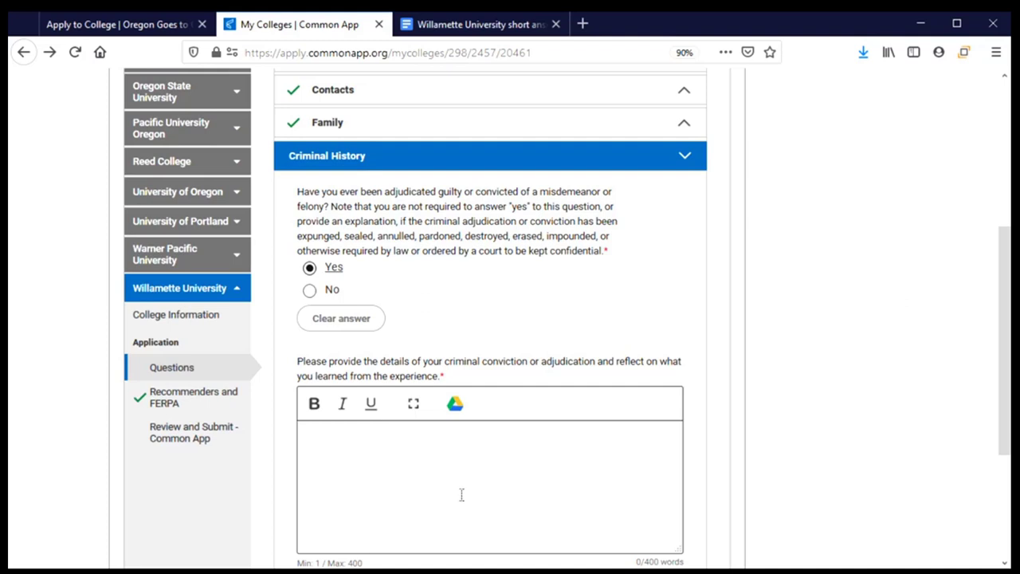
pyautogui.click(339, 316)
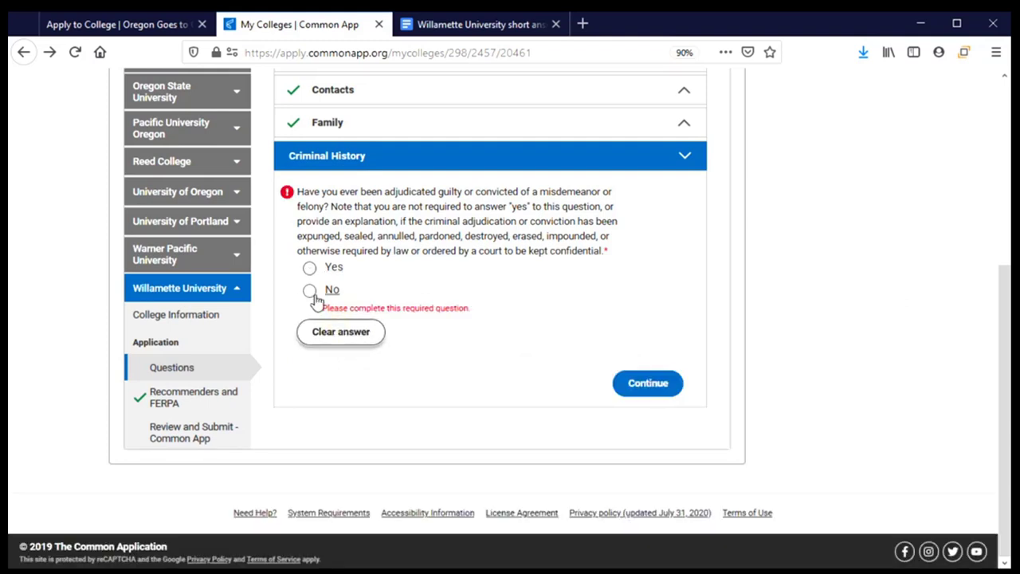
pyautogui.click(310, 290)
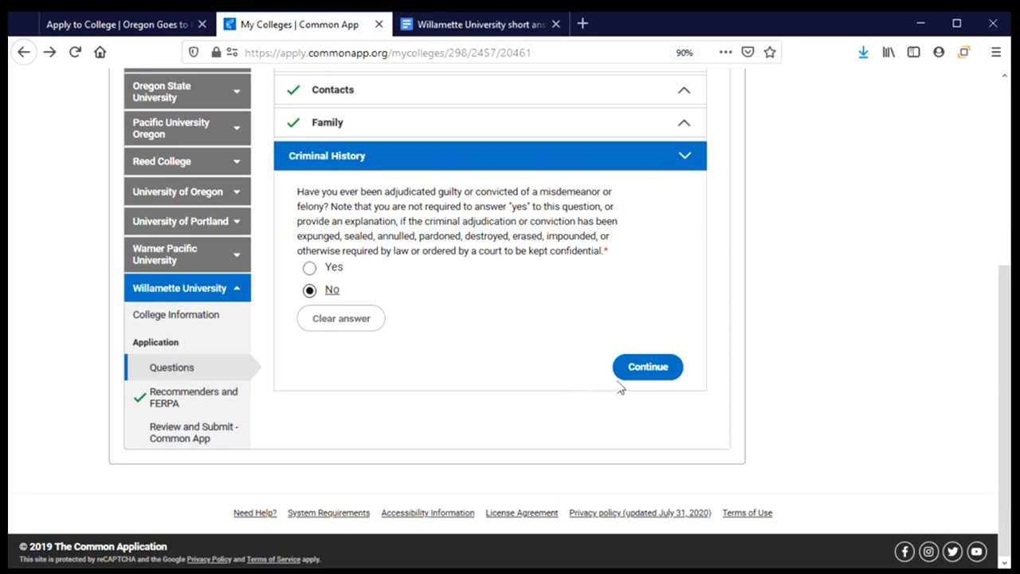
pyautogui.click(642, 376)
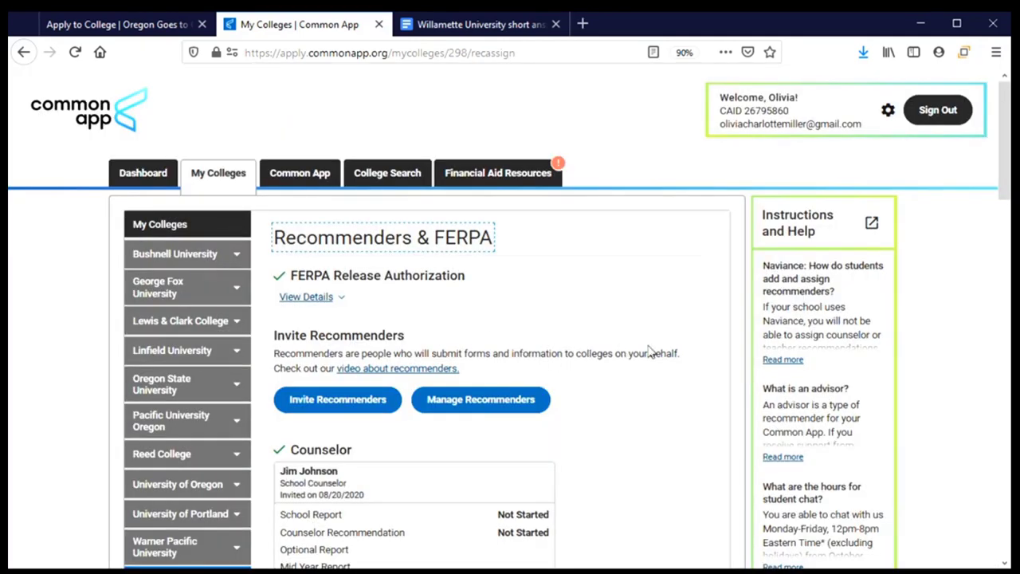
# Step: Show the FERPA details: all requested records released, right to review waived
pyautogui.scroll(-3, 587, 340)
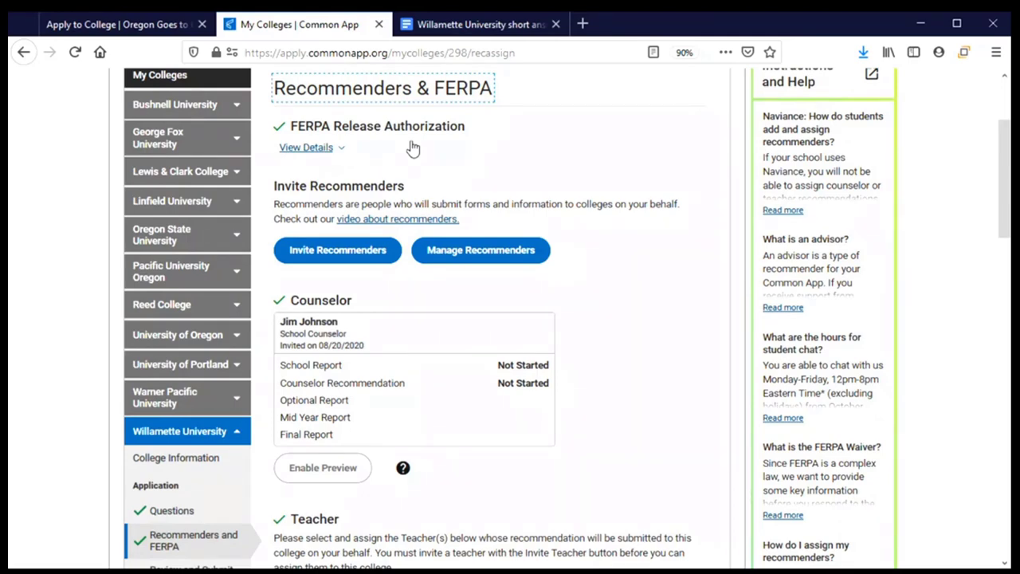
pyautogui.click(307, 149)
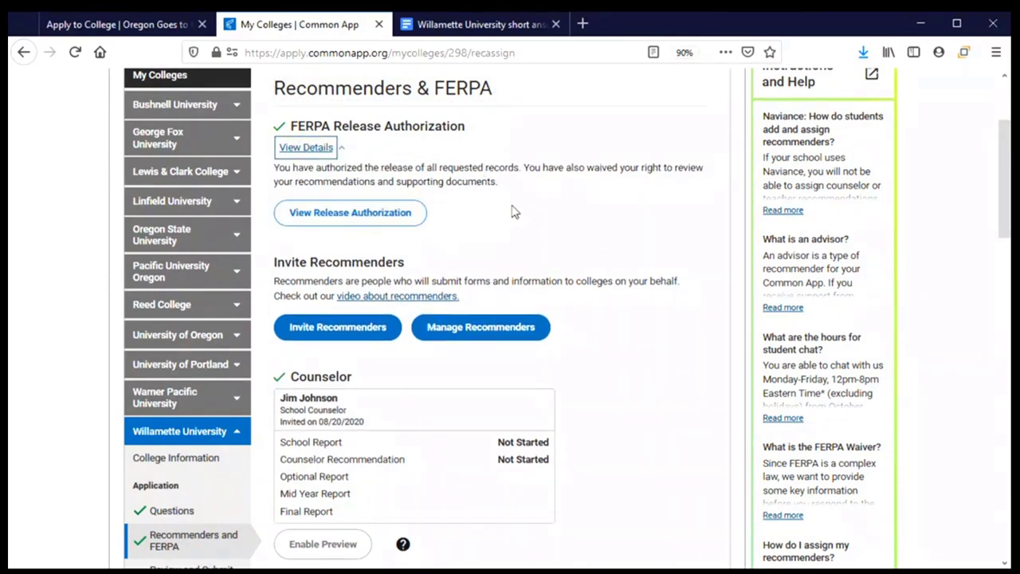
# Step: Read the FERPA Release Authorization instructions through to the acknowledgement and continue to the form
pyautogui.click(334, 226)
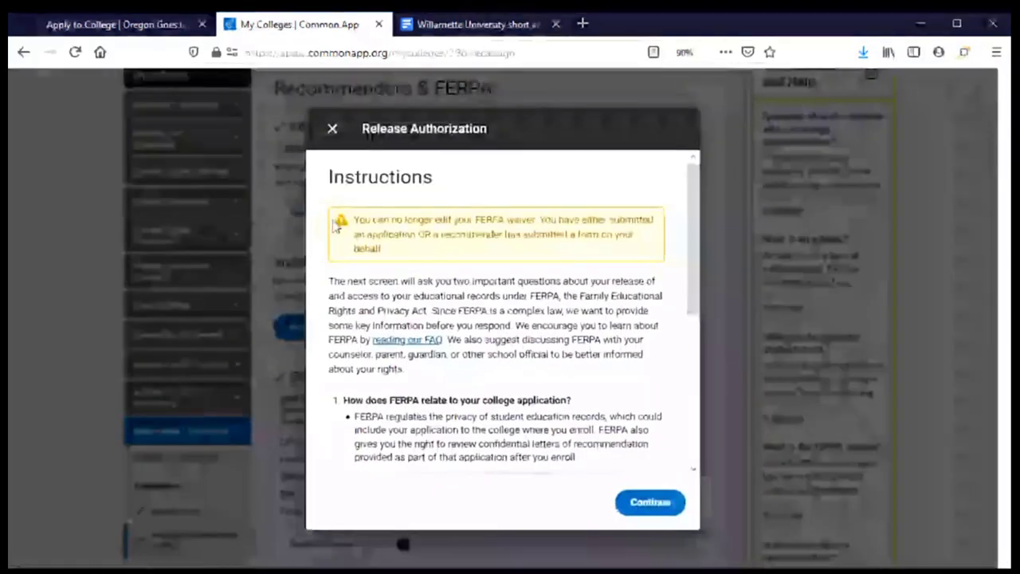
pyautogui.scroll(-3, 448, 263)
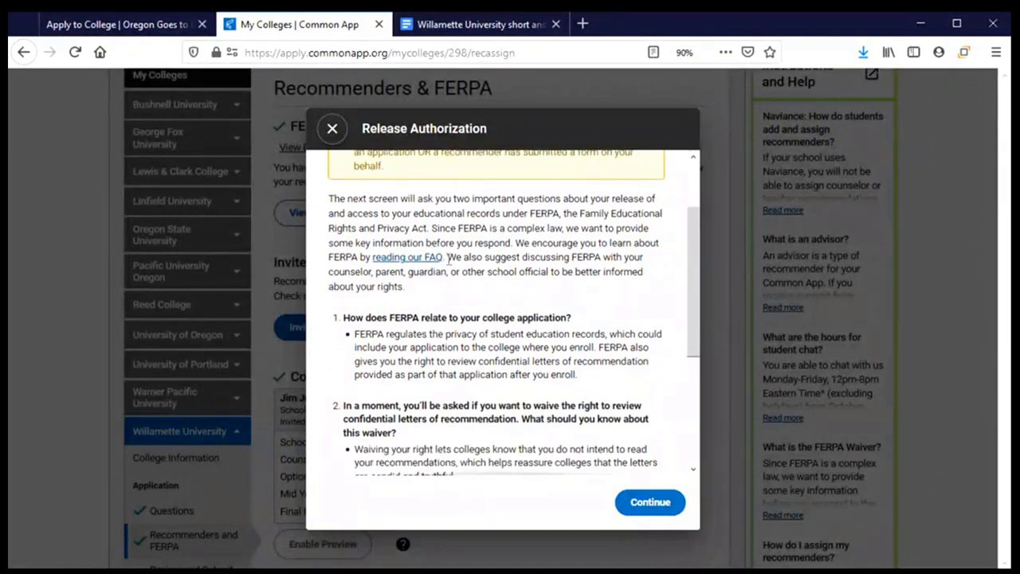
pyautogui.scroll(3, 442, 263)
pyautogui.scroll(-1, 434, 263)
pyautogui.scroll(-2, 434, 263)
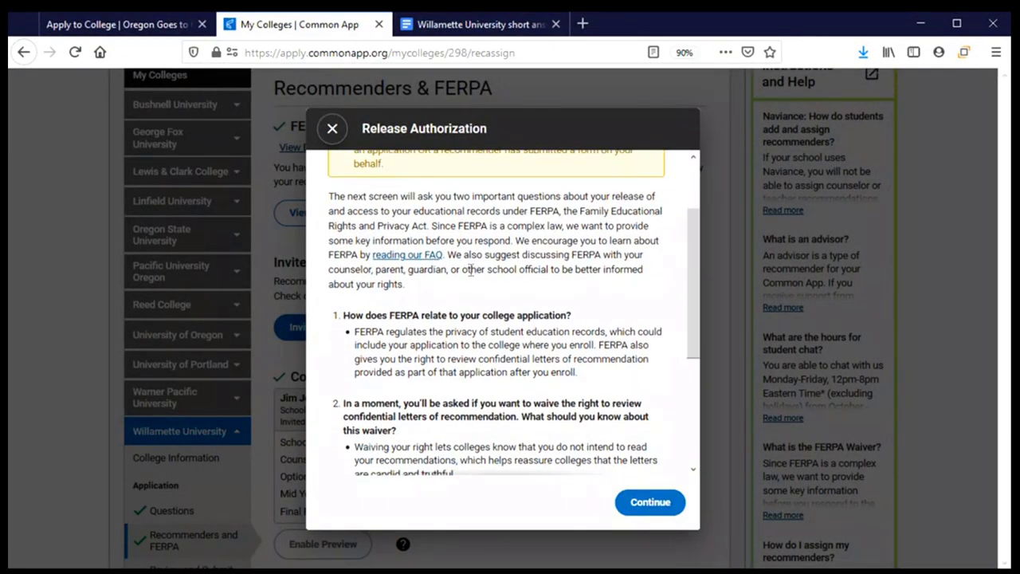
pyautogui.scroll(-2, 472, 271)
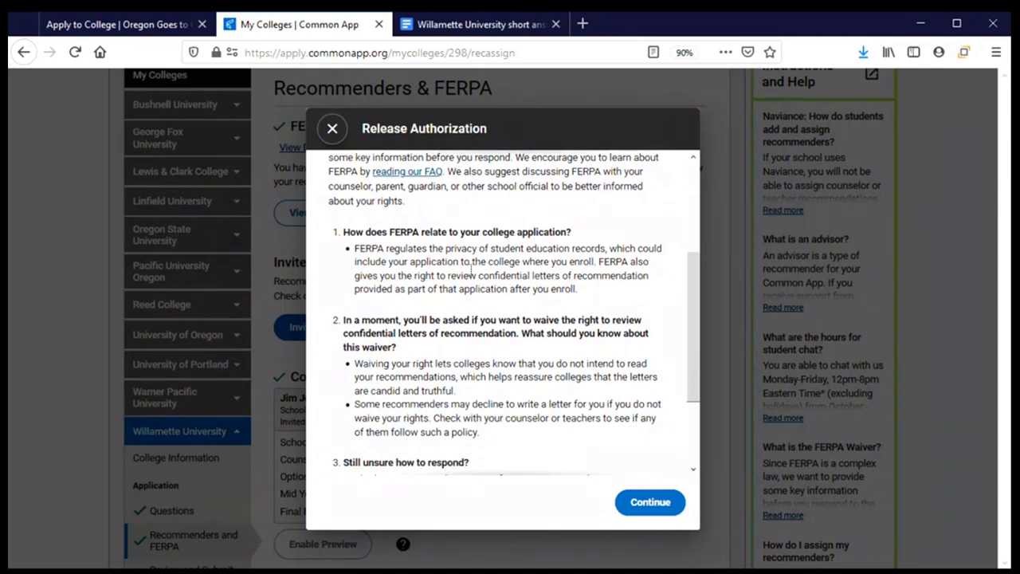
pyautogui.scroll(-2, 472, 271)
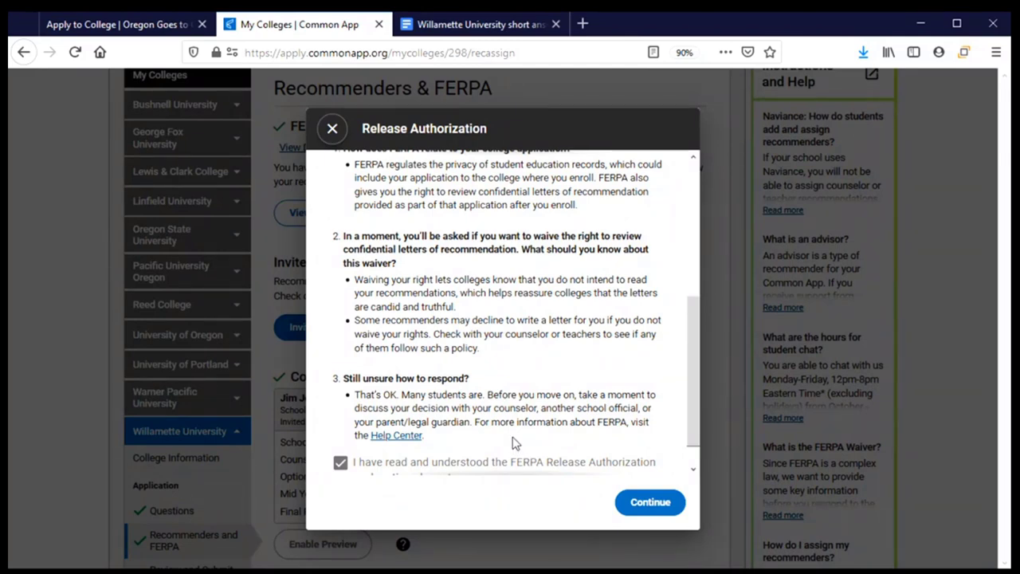
pyautogui.scroll(-1, 514, 443)
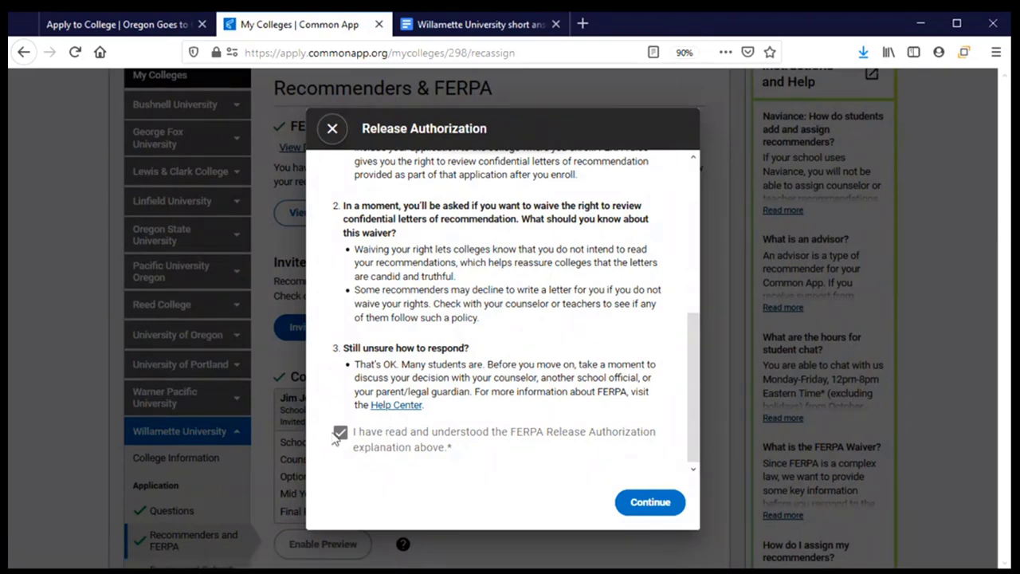
pyautogui.click(644, 504)
# Step: Check the waiver choice, signature and date on the release form, then confirm with Okay
pyautogui.scroll(-2, 501, 340)
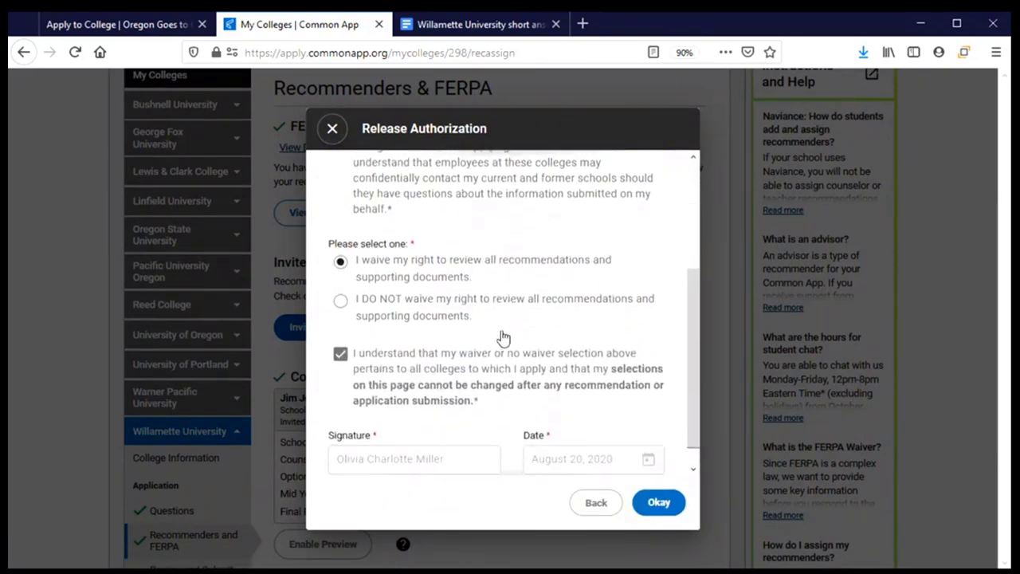
pyautogui.scroll(1, 502, 337)
pyautogui.scroll(1, 502, 336)
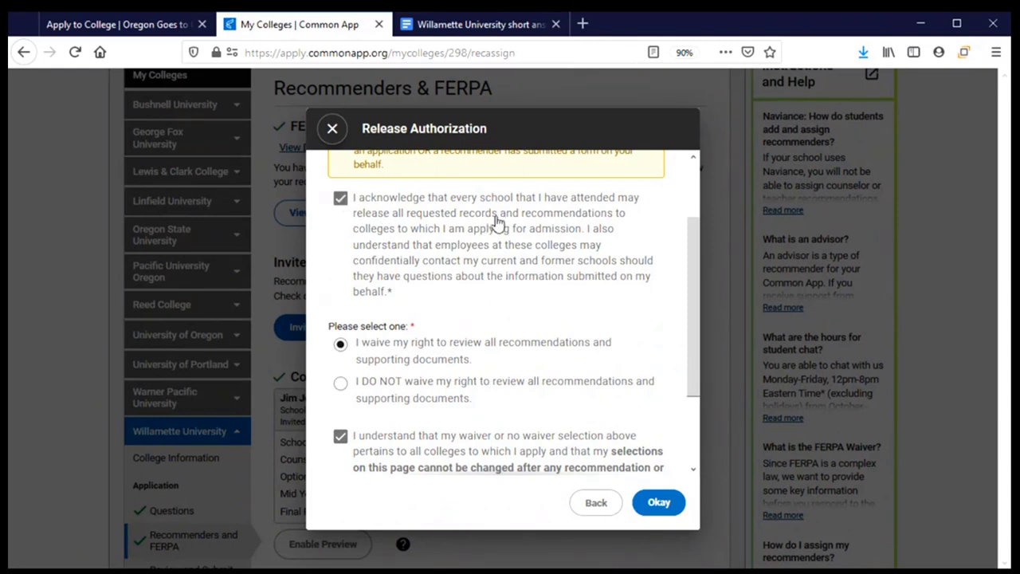
pyautogui.scroll(-3, 495, 222)
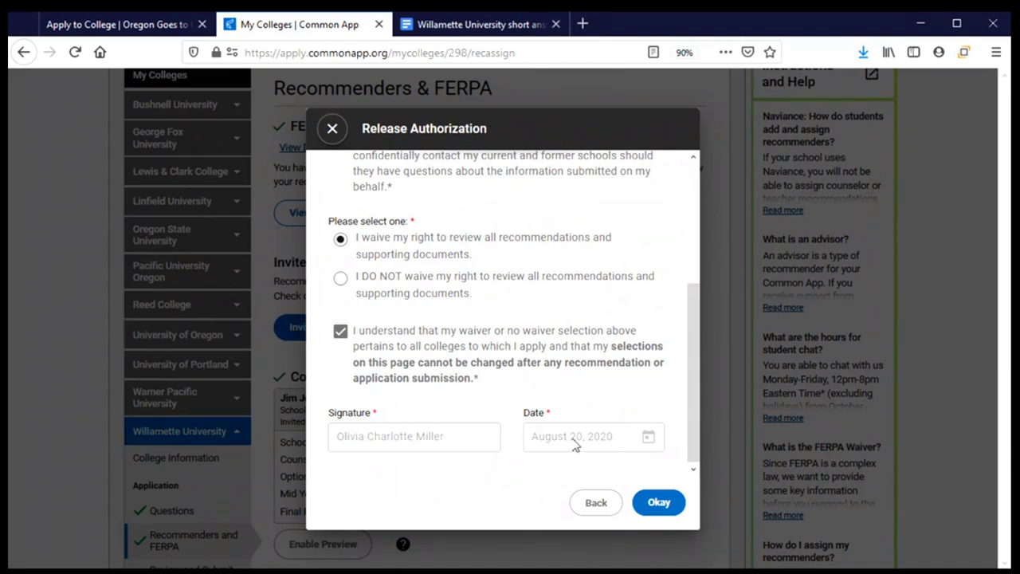
pyautogui.click(659, 502)
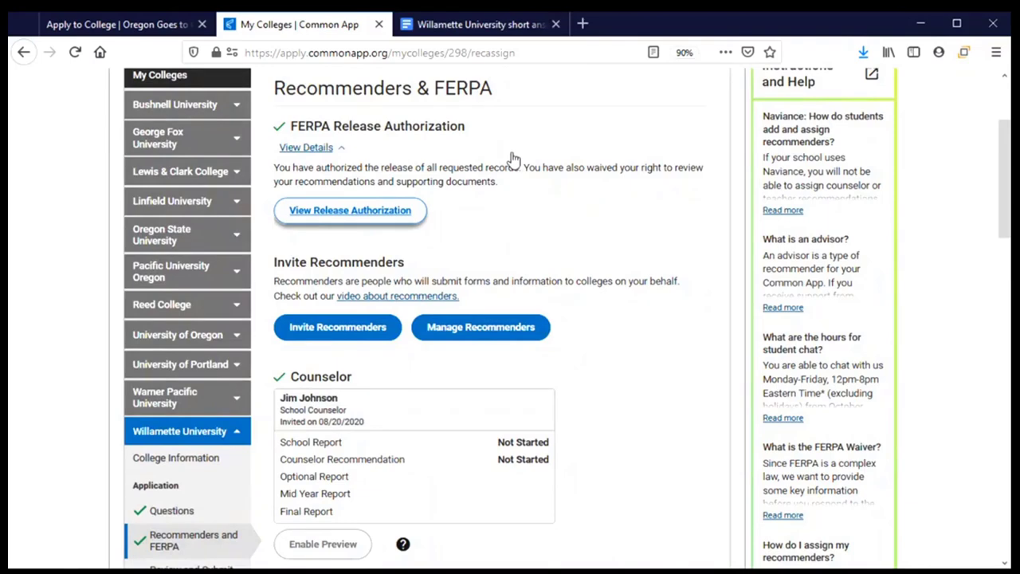
# Step: Collapse the FERPA details and review the Counselor, Teacher and Advisor recommender sections
pyautogui.click(328, 150)
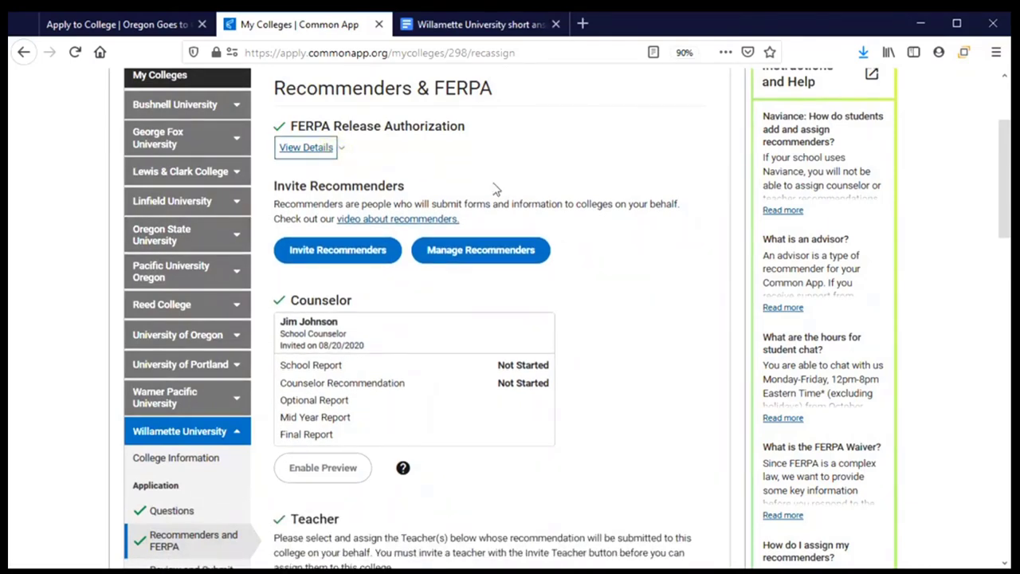
pyautogui.scroll(-2, 599, 186)
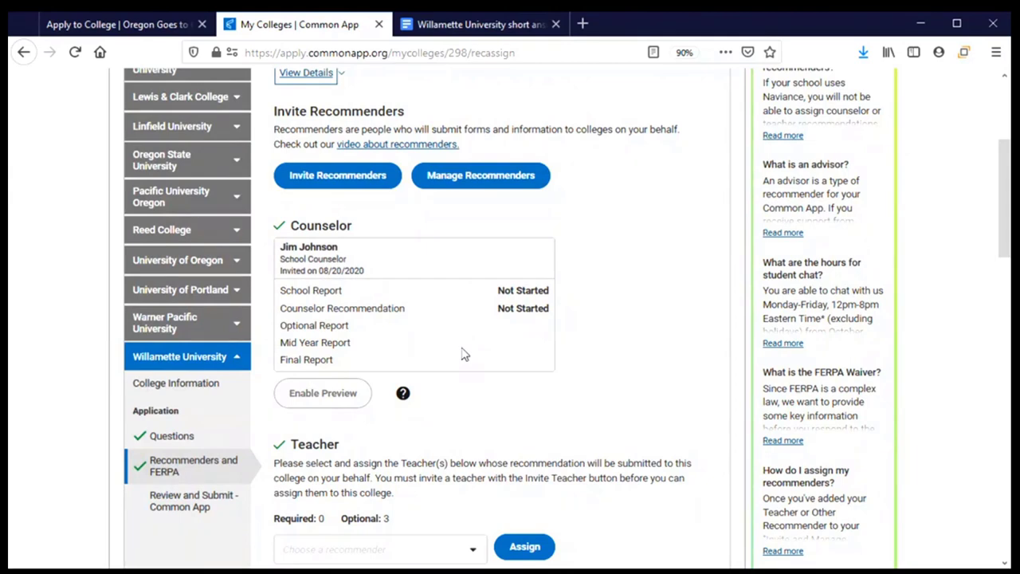
pyautogui.scroll(-5, 455, 357)
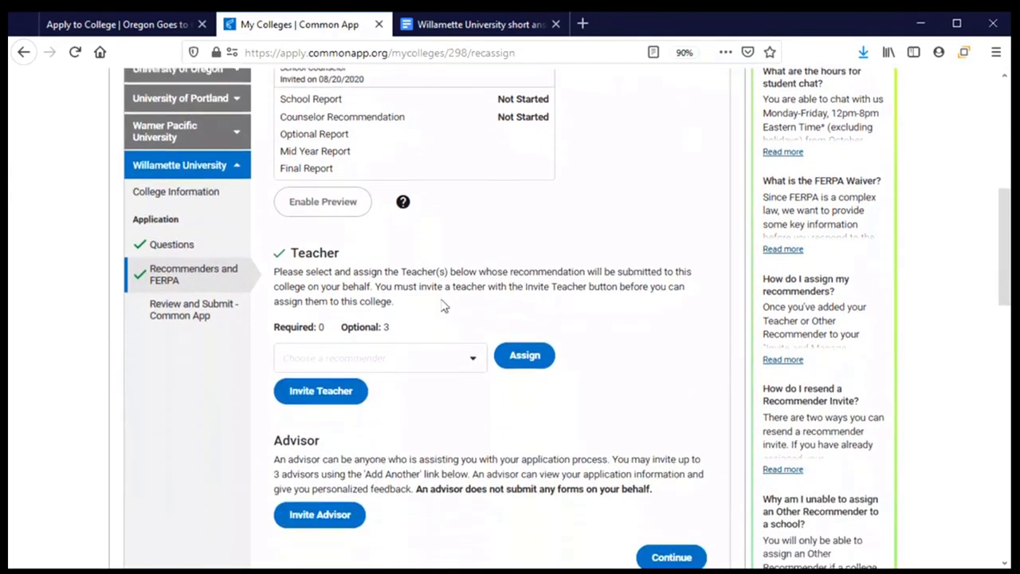
pyautogui.scroll(-1, 450, 295)
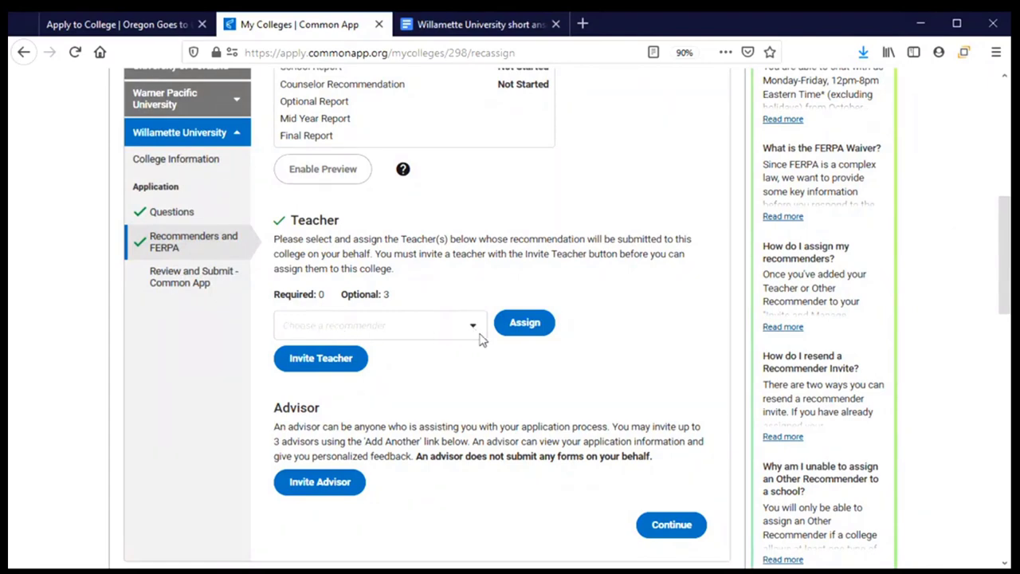
# Step: Assign the first listed teacher (English) as Willamette's teacher recommender
pyautogui.click(479, 333)
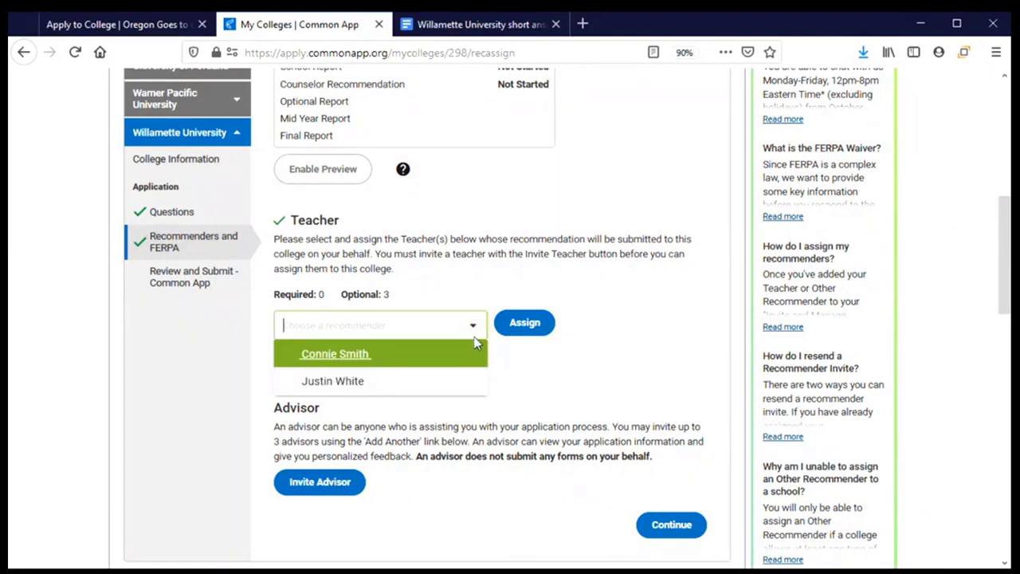
pyautogui.click(402, 364)
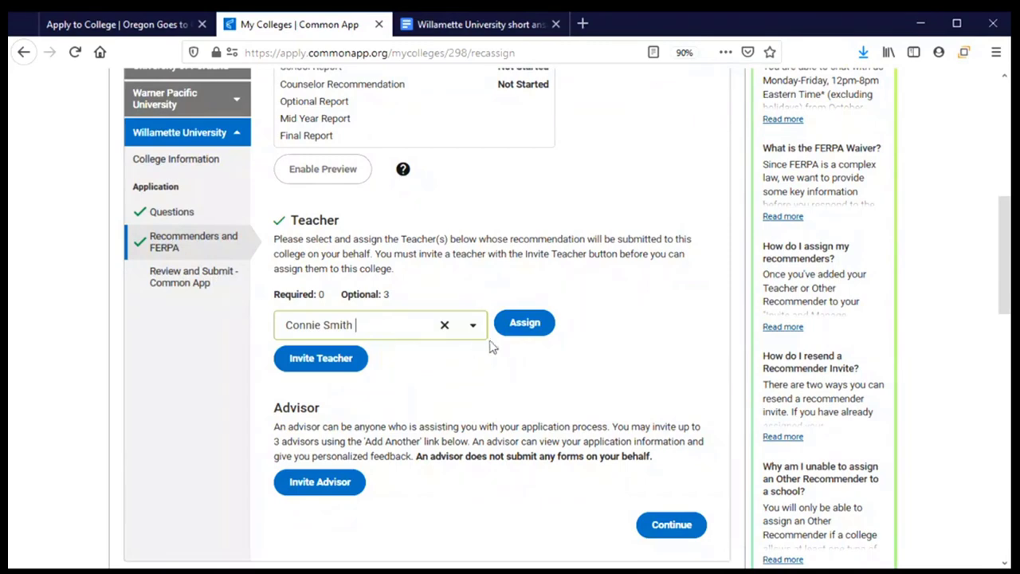
pyautogui.click(518, 330)
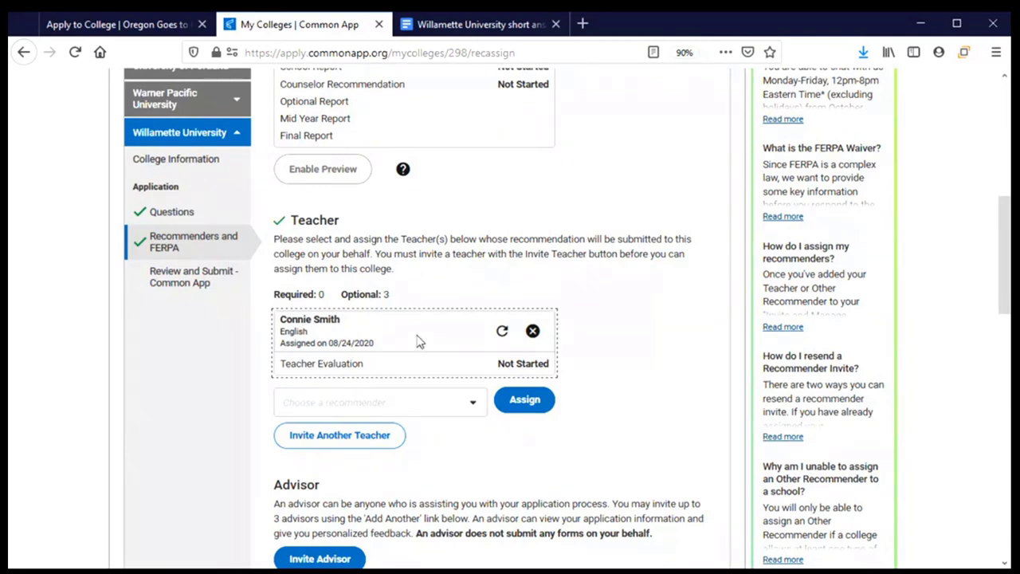
pyautogui.scroll(-2, 420, 338)
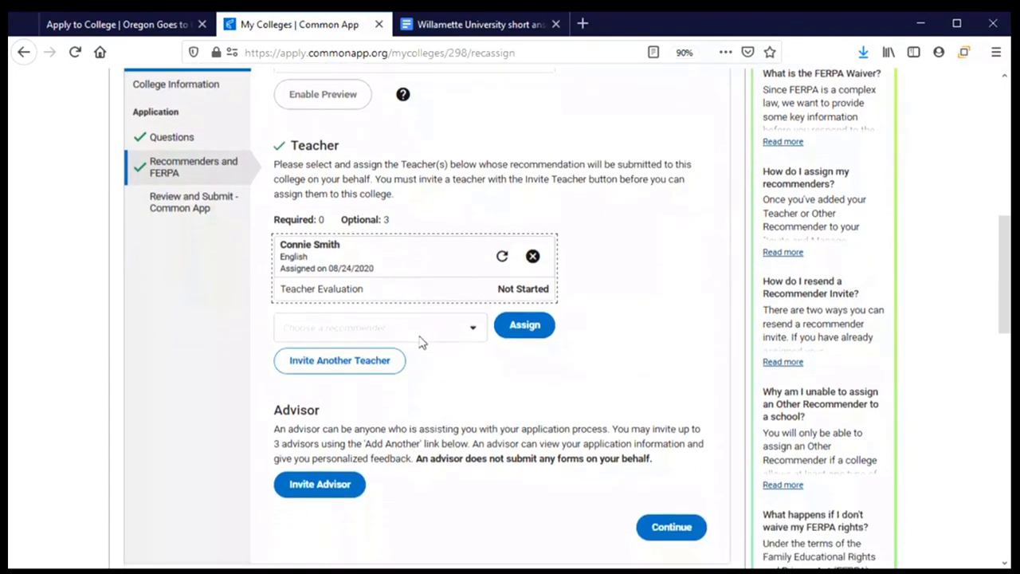
# Step: Start another teacher invitation and browse the Subject and Title choices, leaving both unselected
pyautogui.click(334, 369)
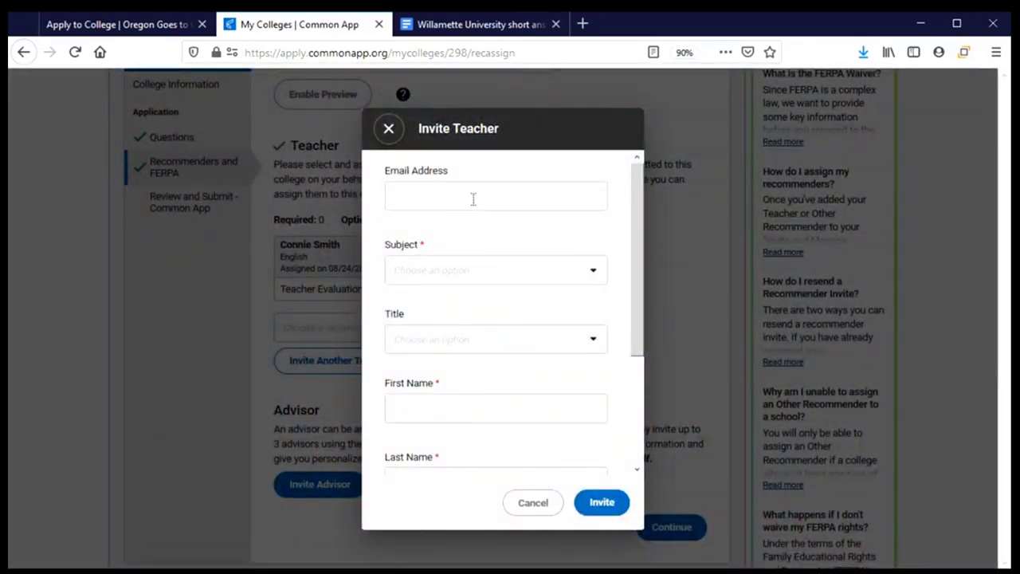
pyautogui.click(503, 270)
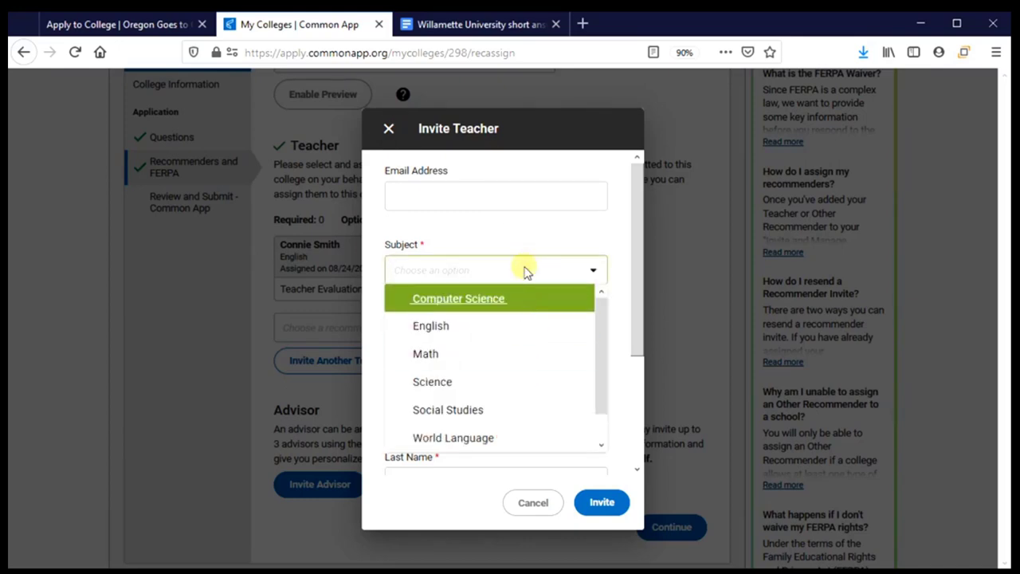
pyautogui.click(594, 259)
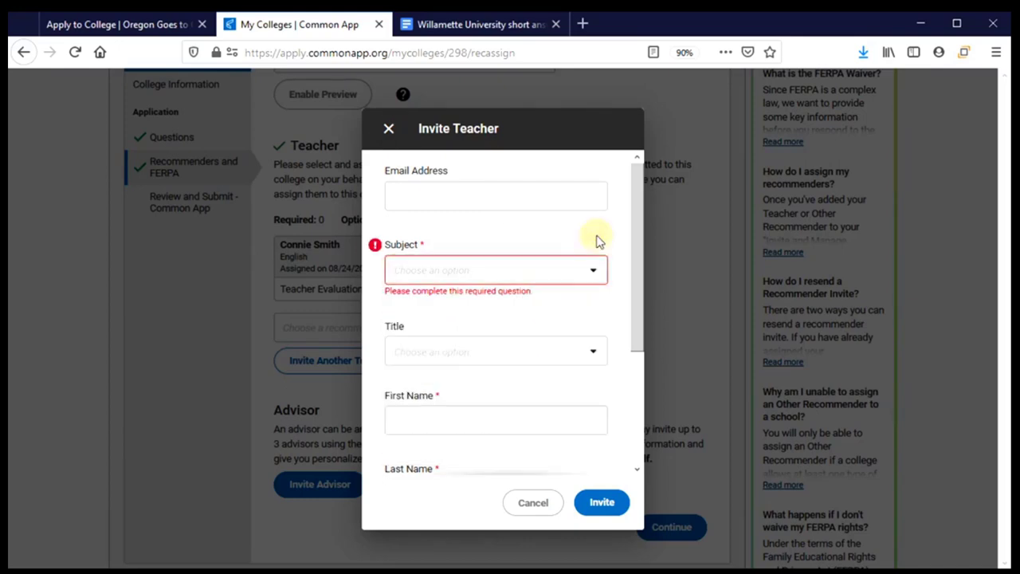
pyautogui.click(598, 353)
pyautogui.click(598, 353)
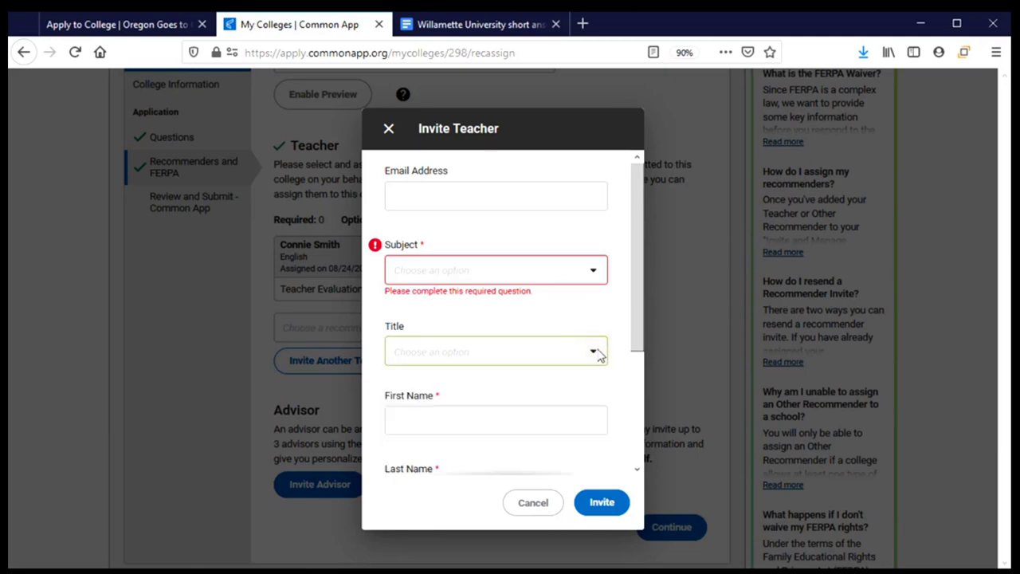
pyautogui.moveTo(635, 325); pyautogui.dragTo(643, 414)
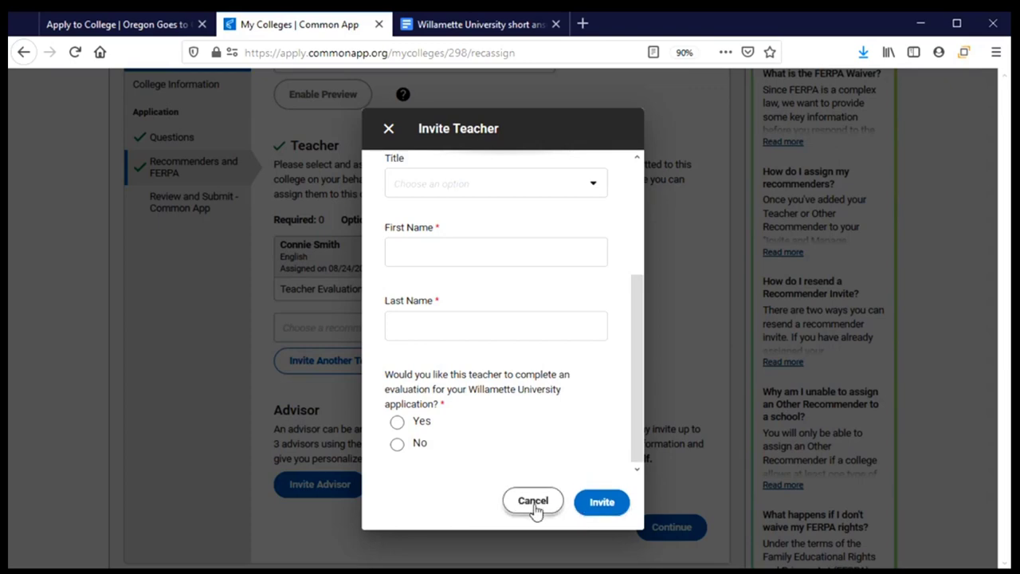
pyautogui.click(388, 129)
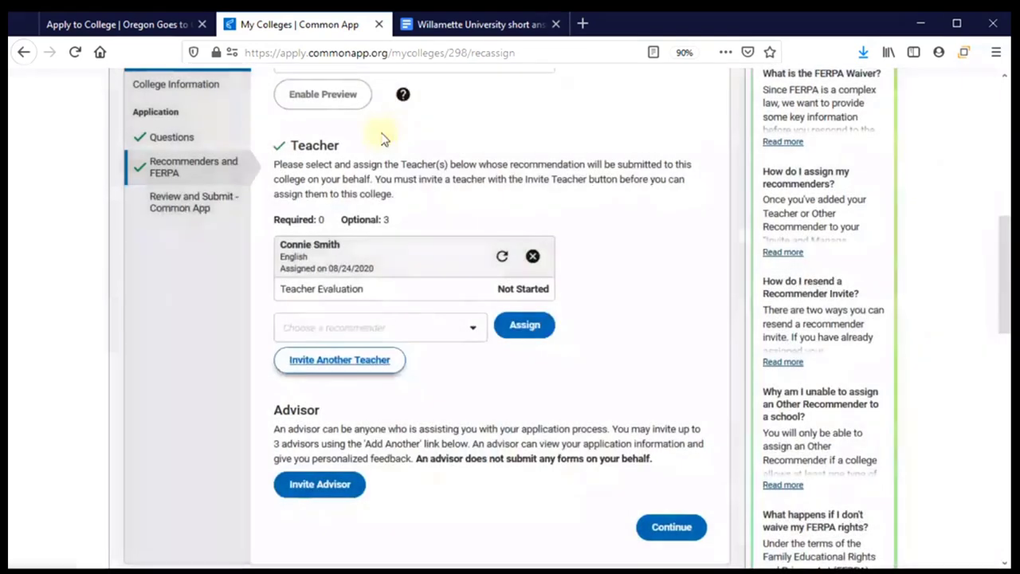
pyautogui.scroll(-3, 476, 411)
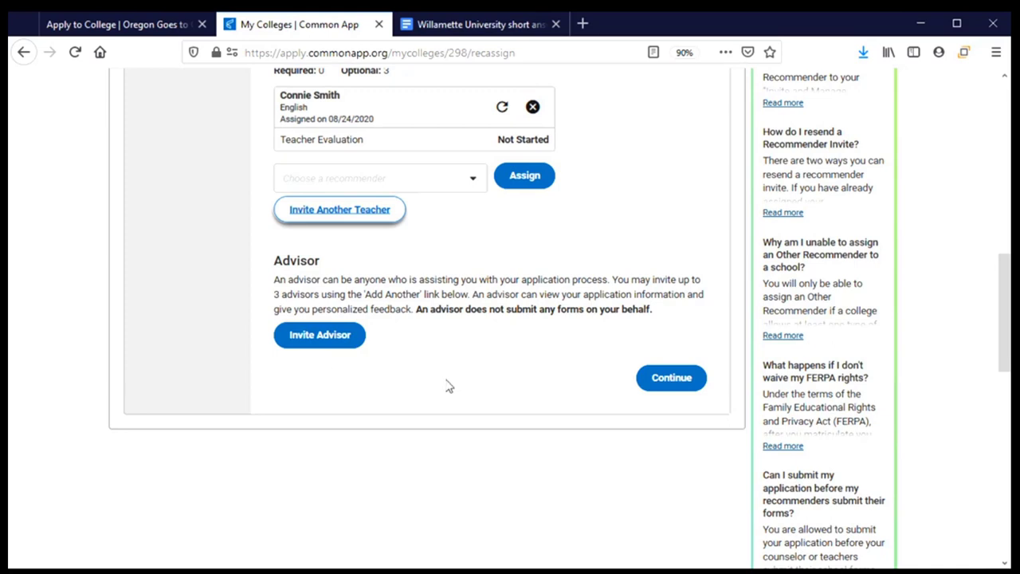
pyautogui.click(317, 346)
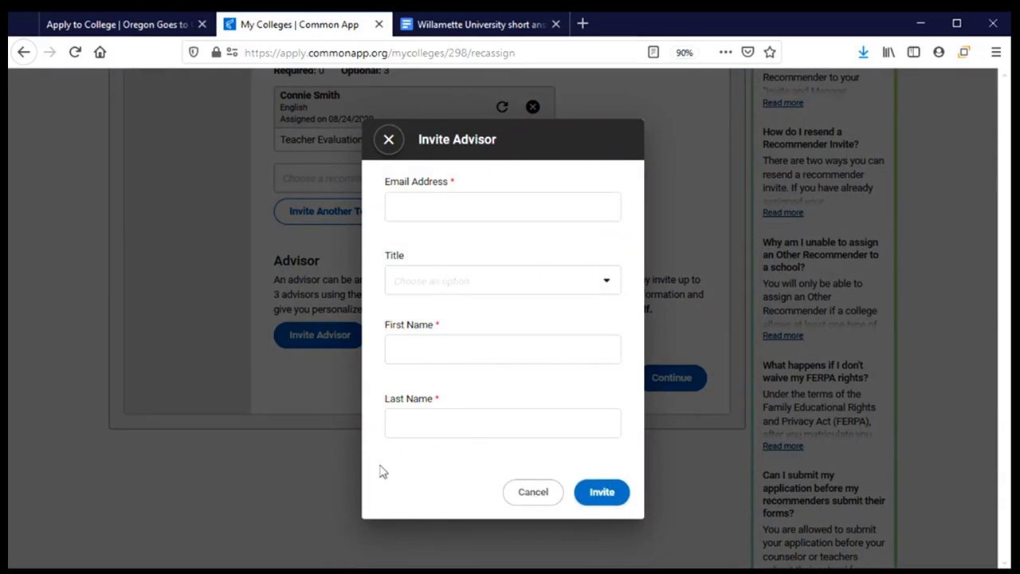
pyautogui.click(533, 490)
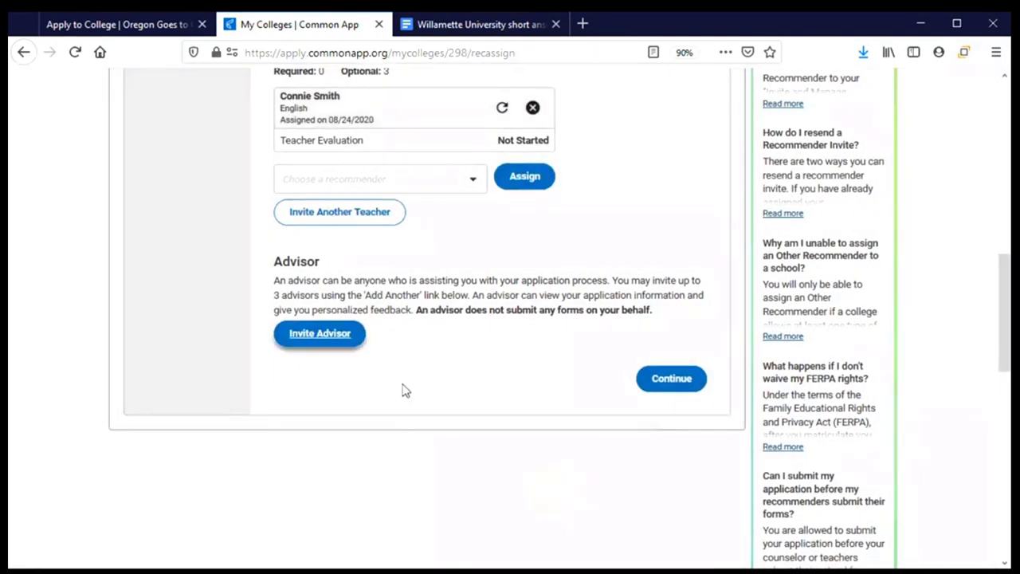
pyautogui.scroll(5, 503, 399)
pyautogui.scroll(2, 439, 263)
pyautogui.scroll(-6, 406, 310)
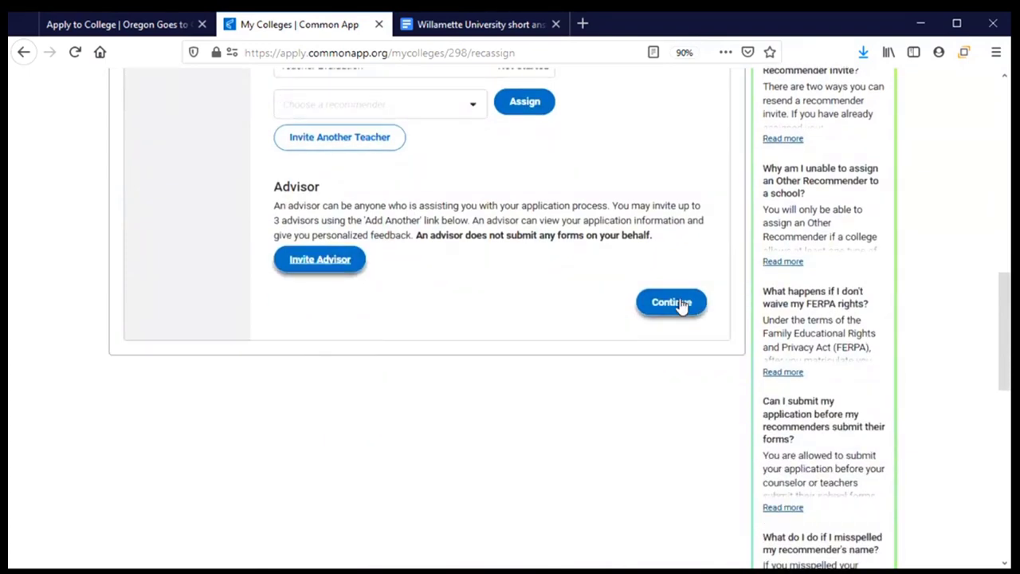
# Step: Continue to Application Submission and start Review and Submit for the Willamette application
pyautogui.click(682, 304)
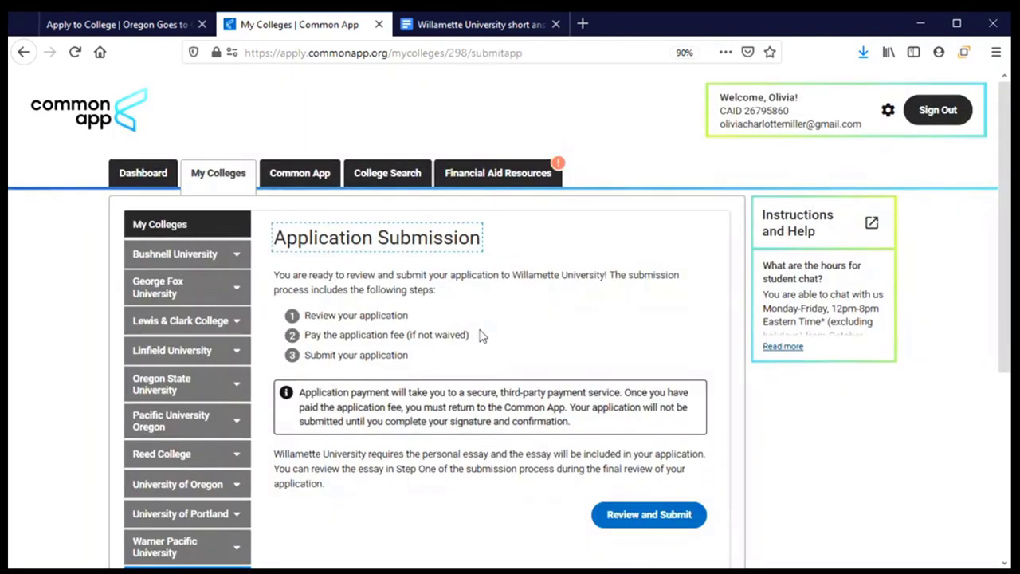
pyautogui.scroll(-3, 481, 336)
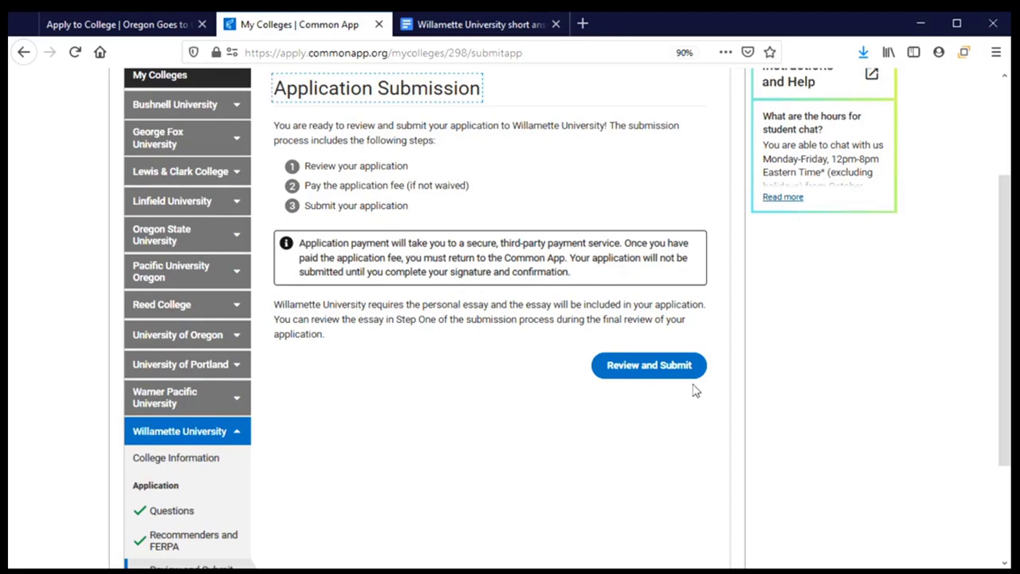
pyautogui.click(652, 365)
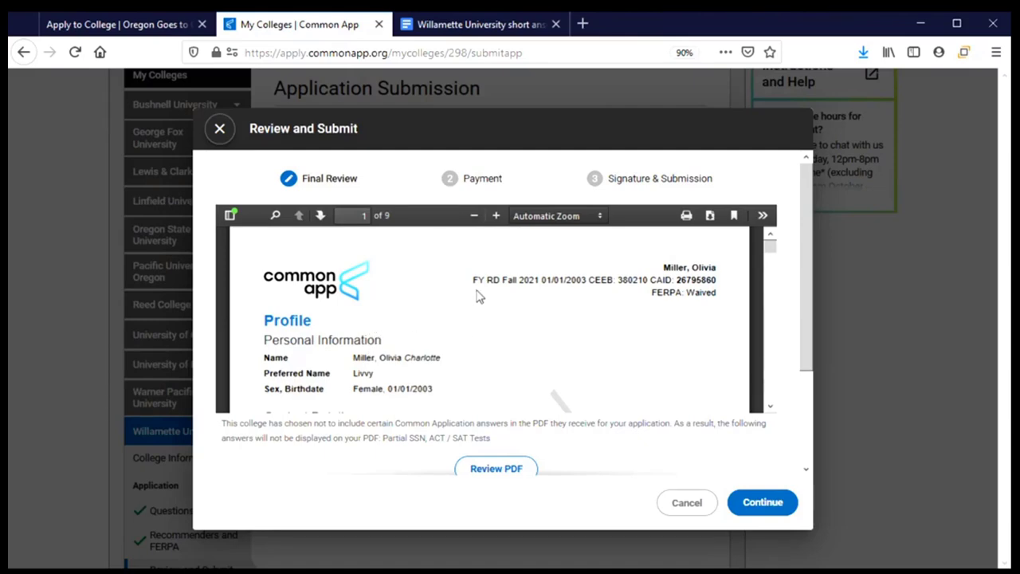
# Step: Read through the 9-page application PDF and tick 'I have reviewed the PDF copy'
pyautogui.scroll(-8, 493, 279)
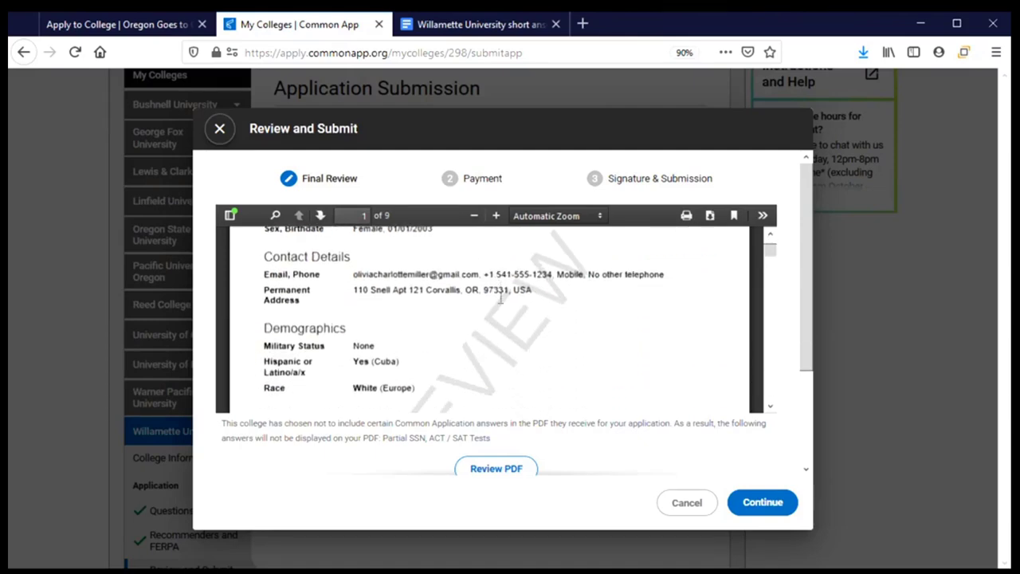
pyautogui.scroll(-2, 497, 312)
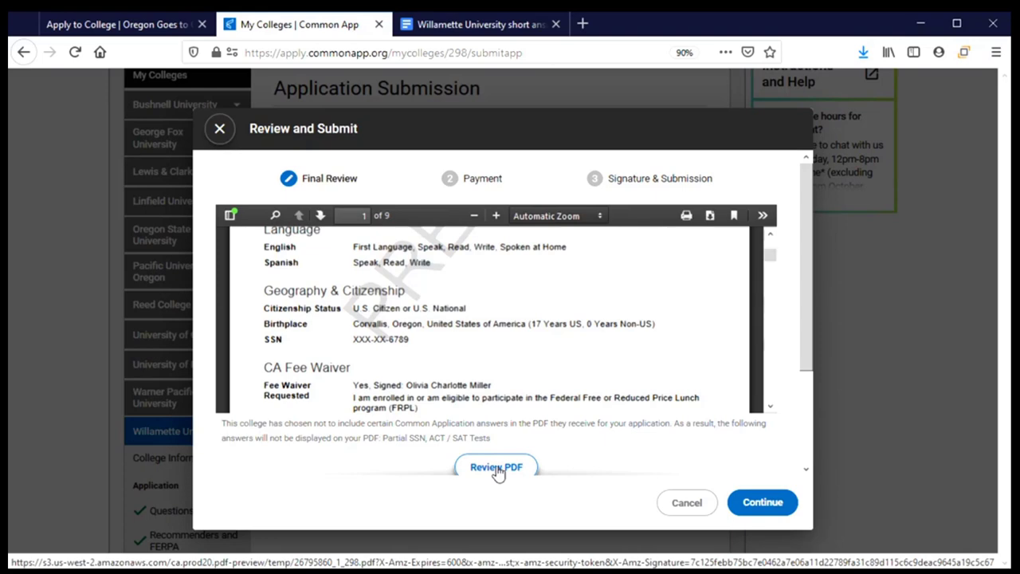
pyautogui.scroll(1, 466, 319)
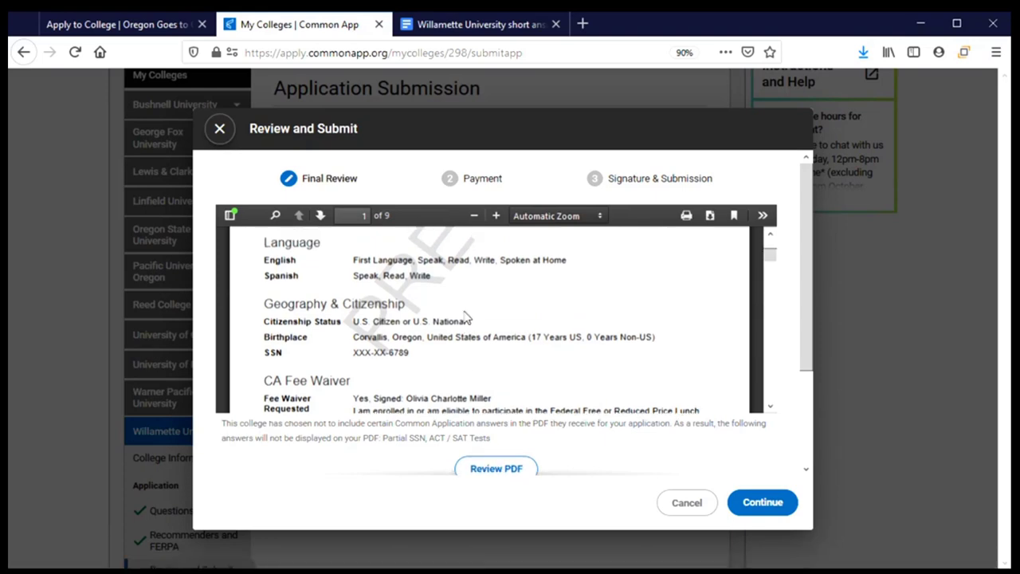
pyautogui.scroll(3, 466, 318)
pyautogui.scroll(-5, 467, 315)
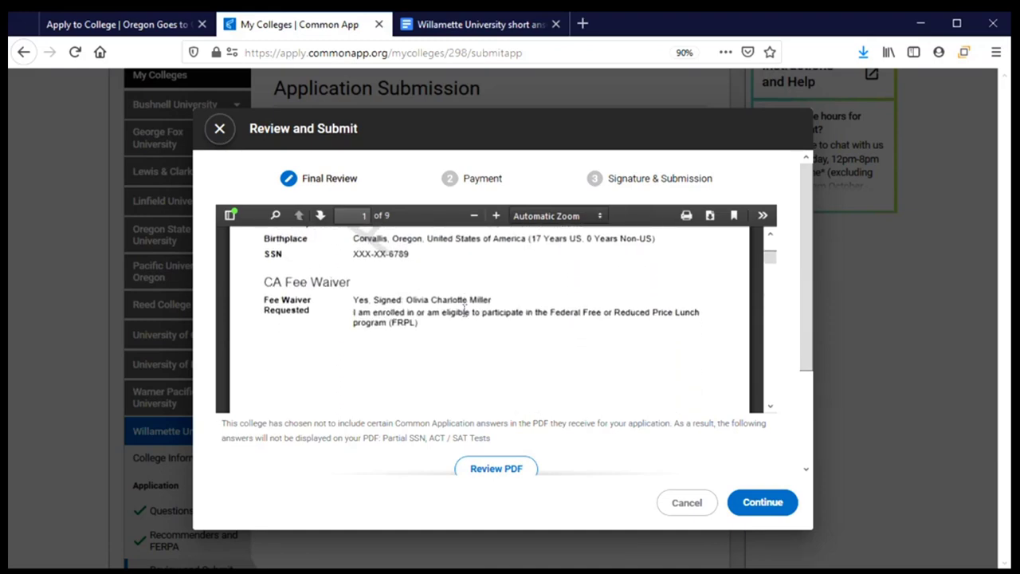
pyautogui.scroll(-5, 466, 315)
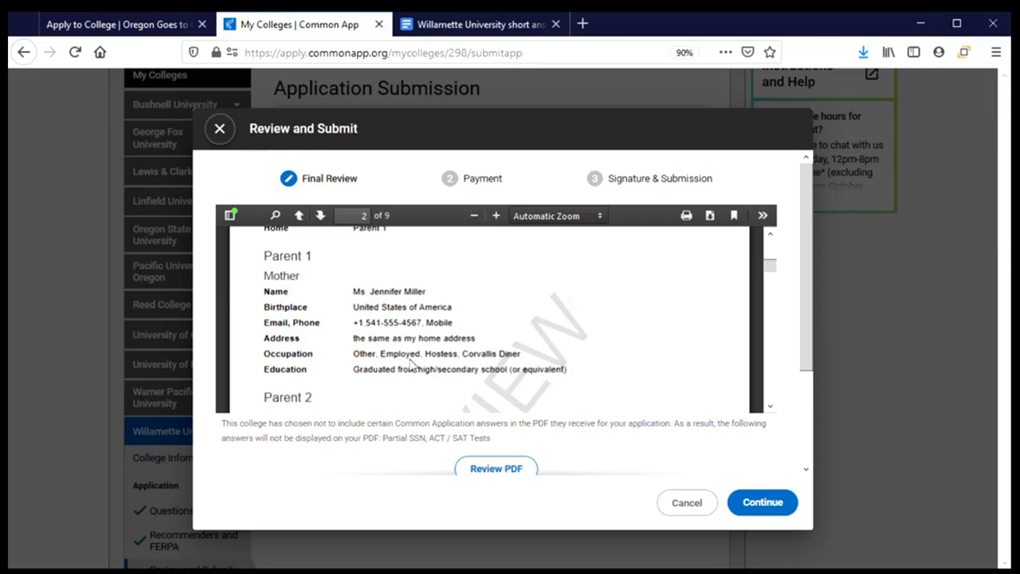
pyautogui.scroll(-3, 415, 381)
pyautogui.scroll(-1, 417, 381)
pyautogui.scroll(-3, 396, 422)
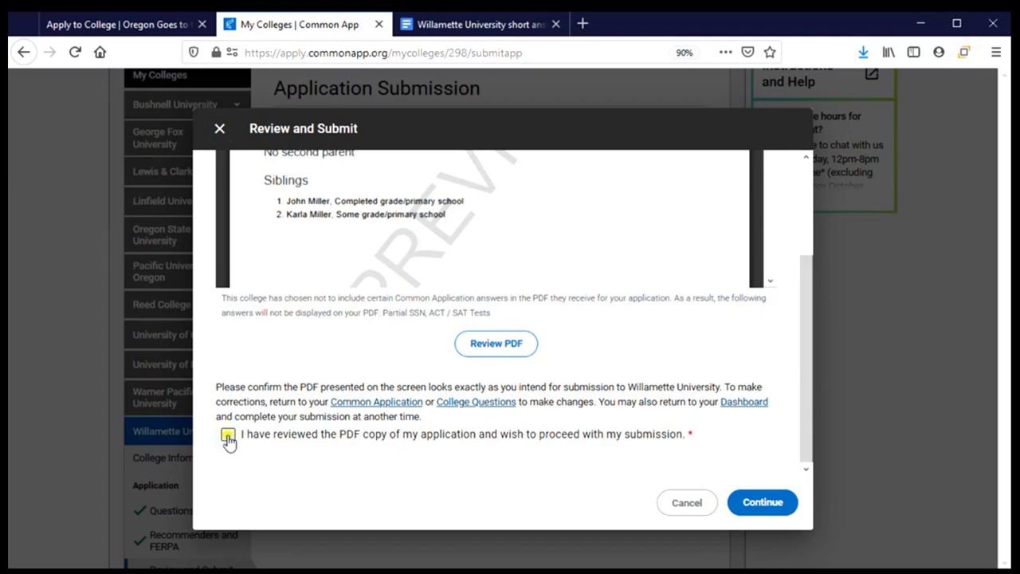
pyautogui.click(228, 437)
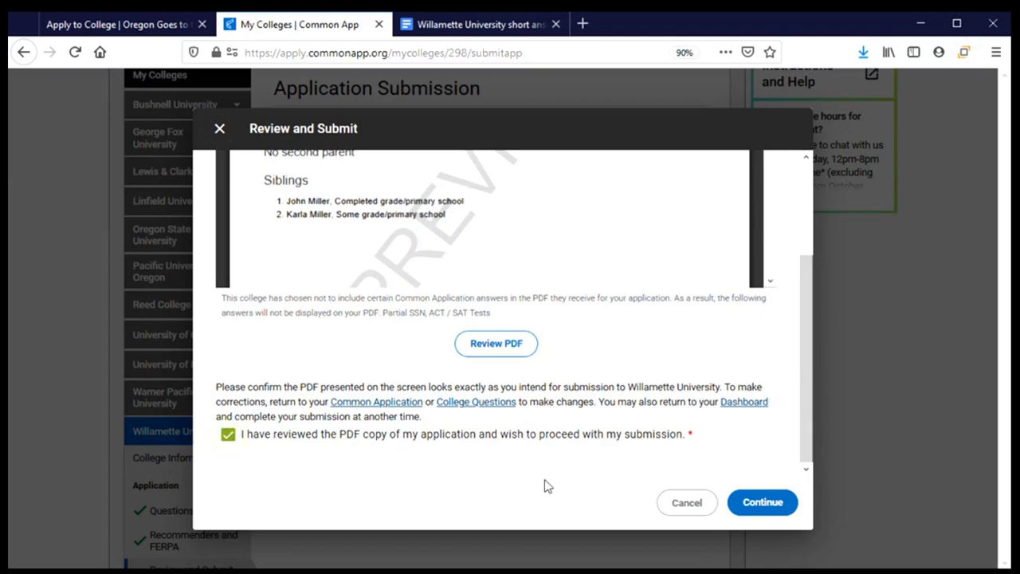
# Step: Advance from Final Review through the no-fee Payment step to Signature & Submission
pyautogui.click(763, 503)
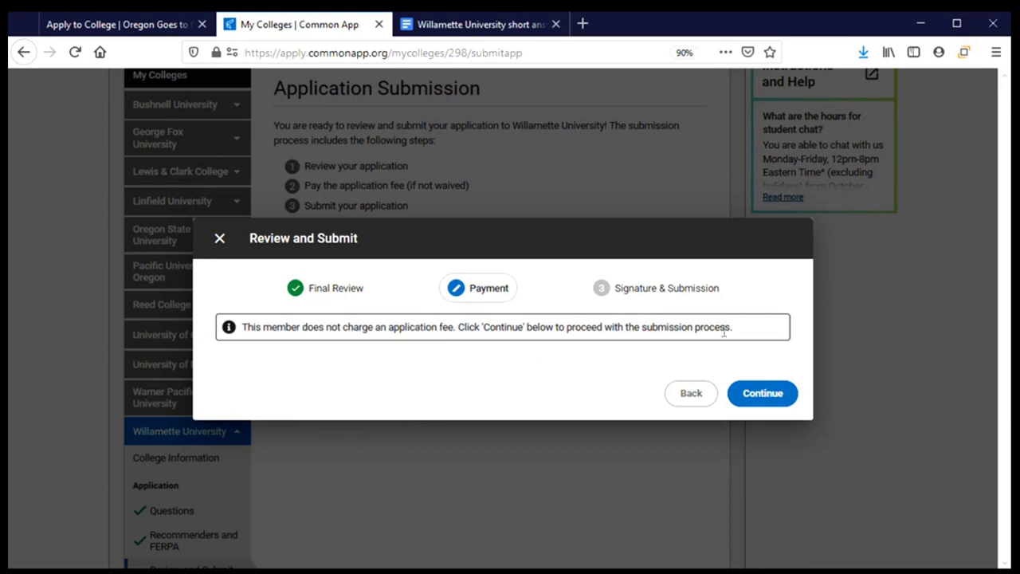
pyautogui.click(762, 392)
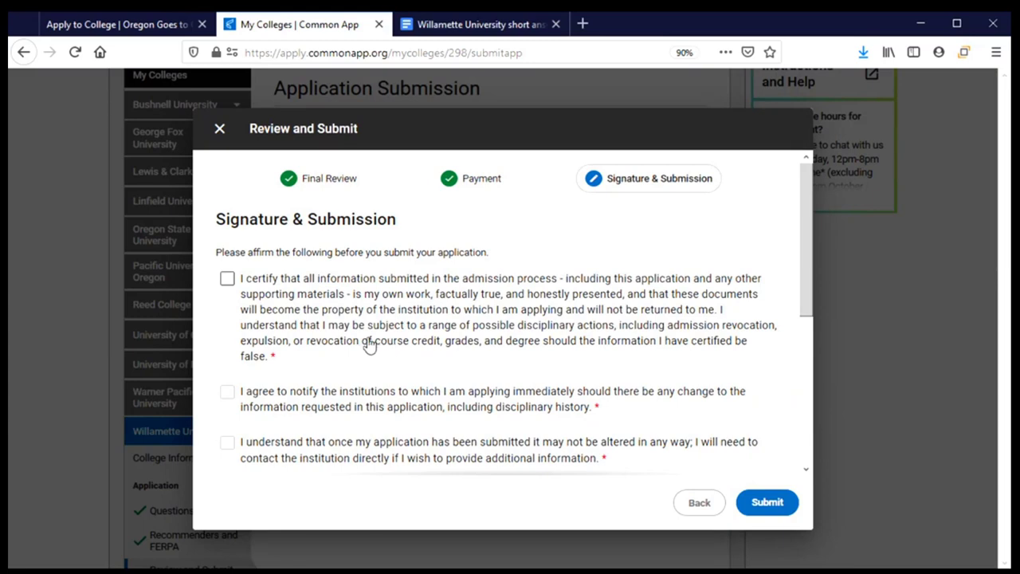
# Step: Tick all five submission affirmations, including truthfulness, notification of changes and single enrollment deposit
pyautogui.scroll(-2, 367, 345)
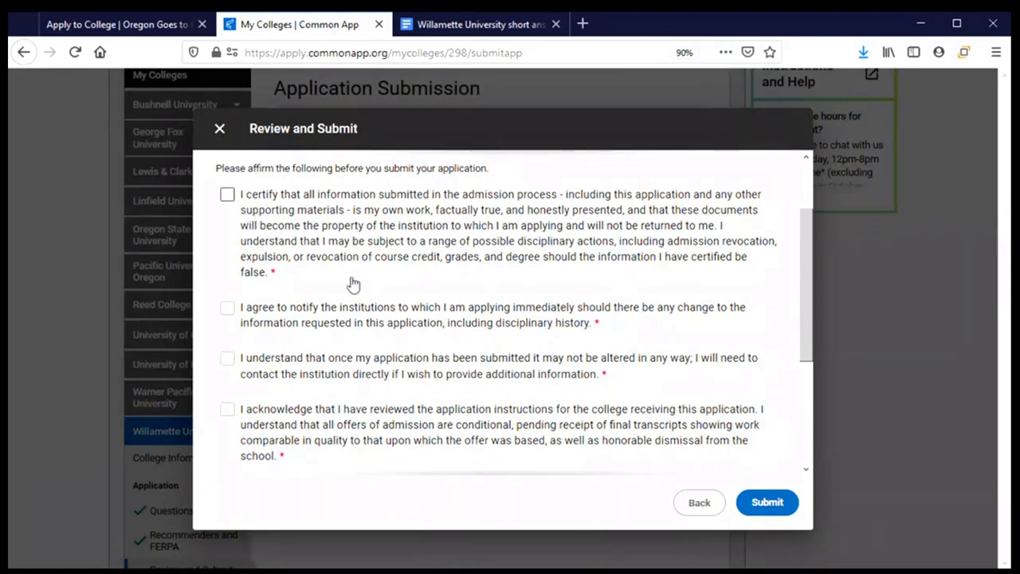
pyautogui.click(227, 196)
pyautogui.scroll(-2, 228, 250)
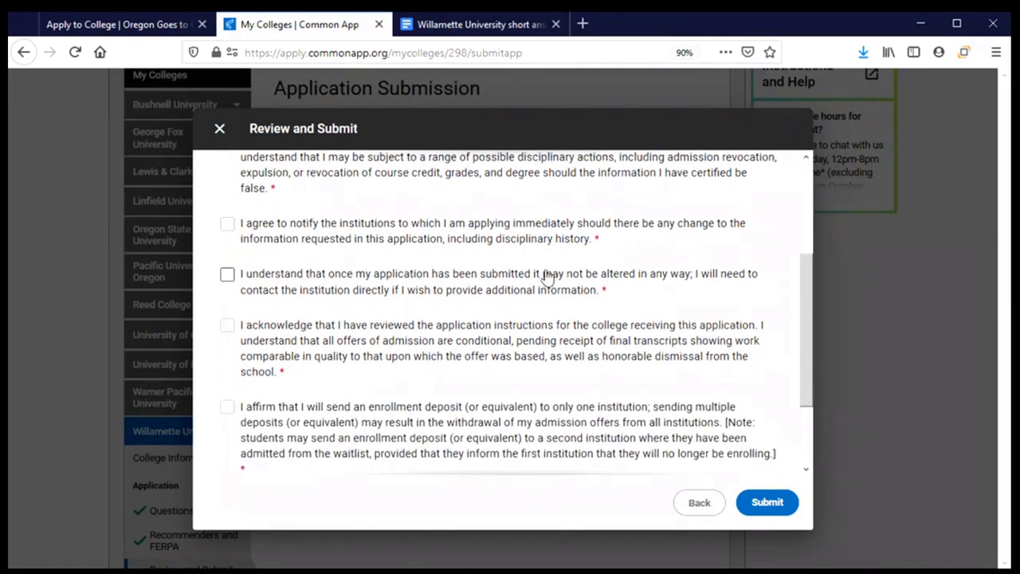
pyautogui.click(227, 226)
pyautogui.click(227, 277)
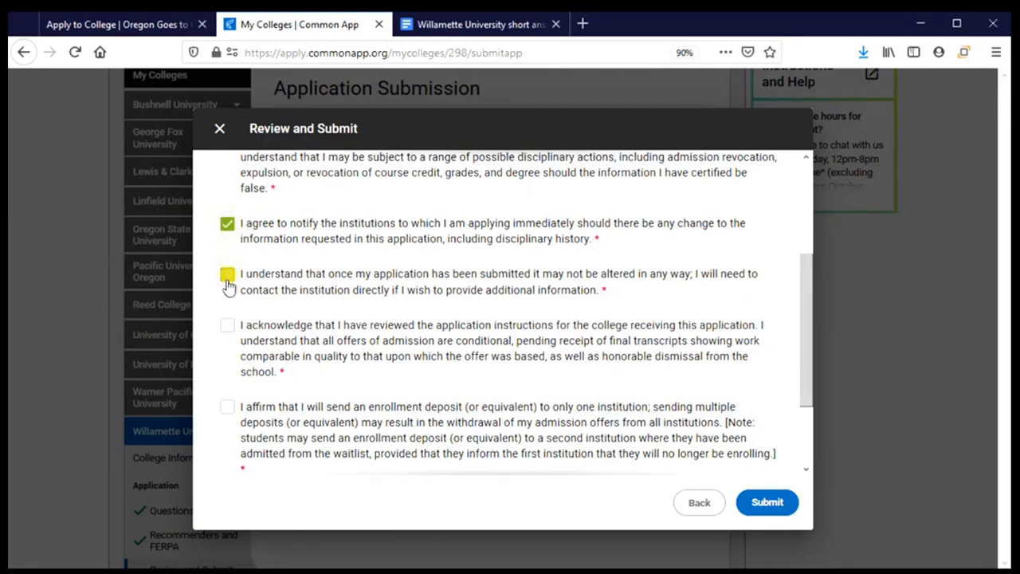
pyautogui.click(227, 327)
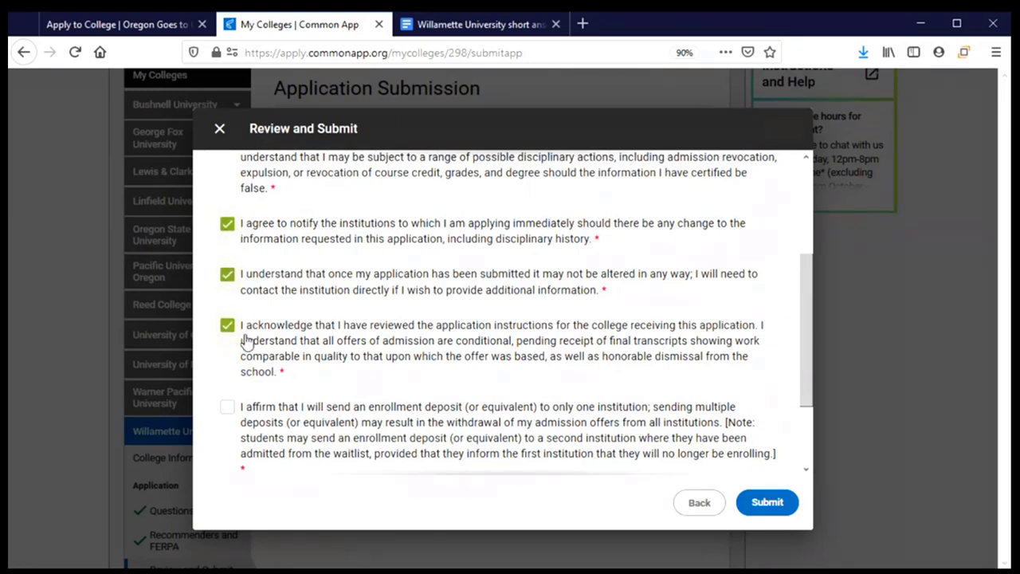
pyautogui.scroll(-2, 231, 322)
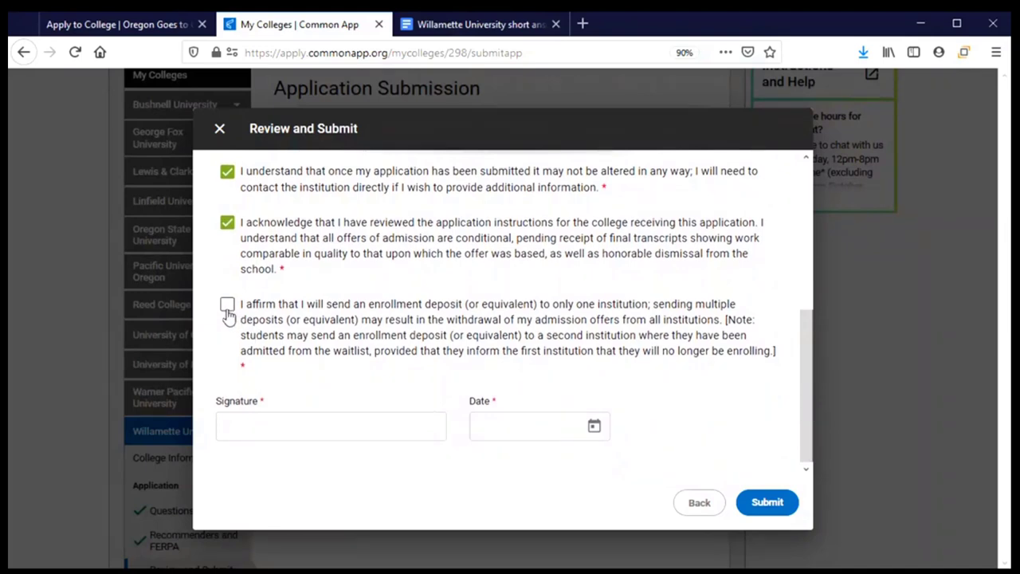
pyautogui.click(227, 306)
# Step: Sign with the applicant's full name and set the date to August 24, 2020
pyautogui.click(328, 418)
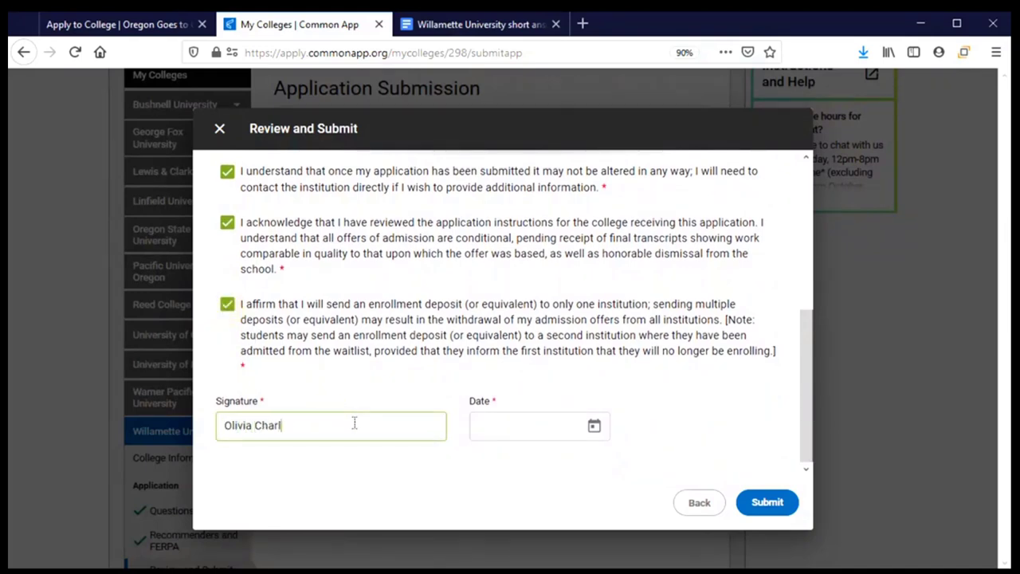
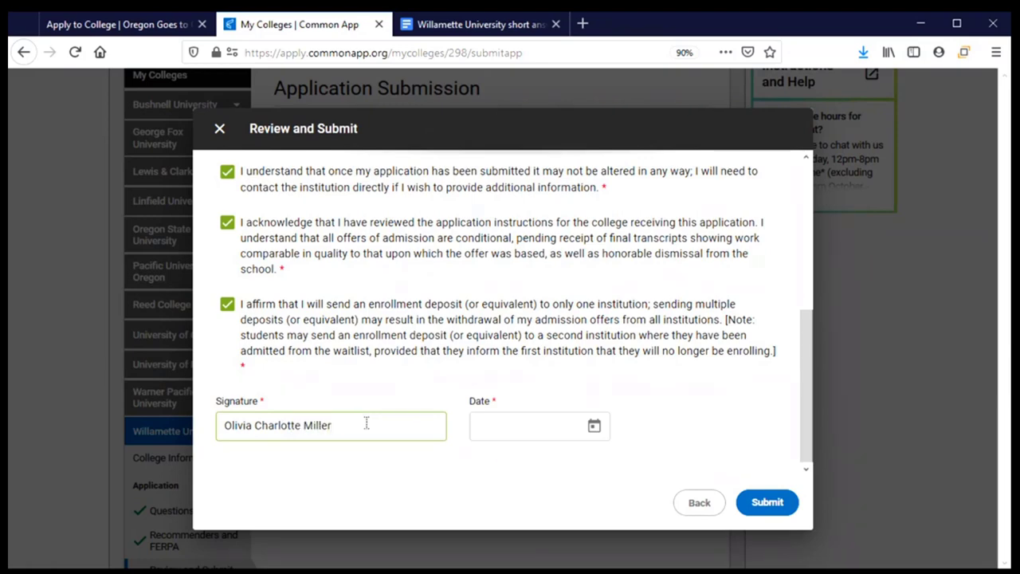
pyautogui.click(594, 426)
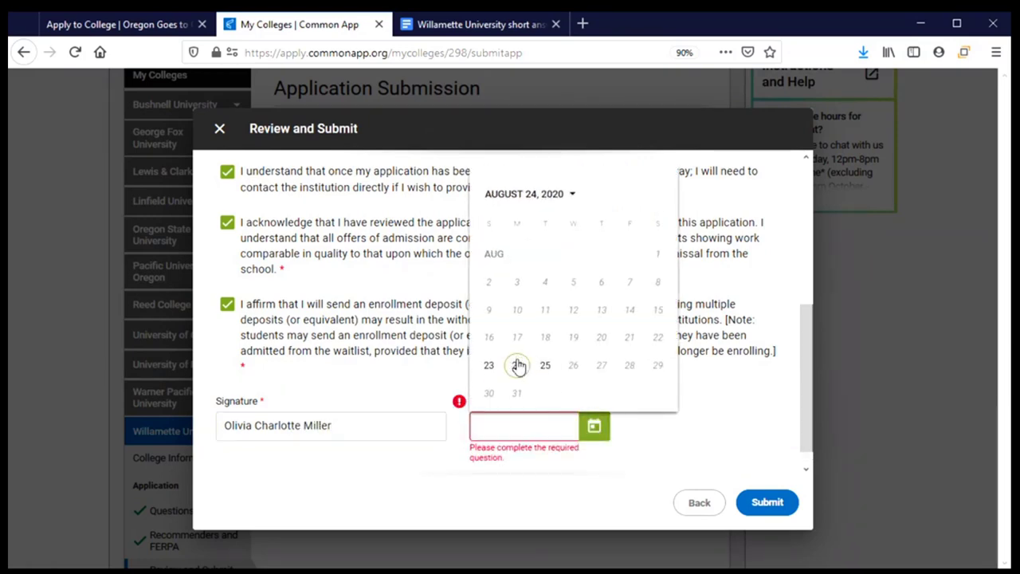
pyautogui.click(518, 365)
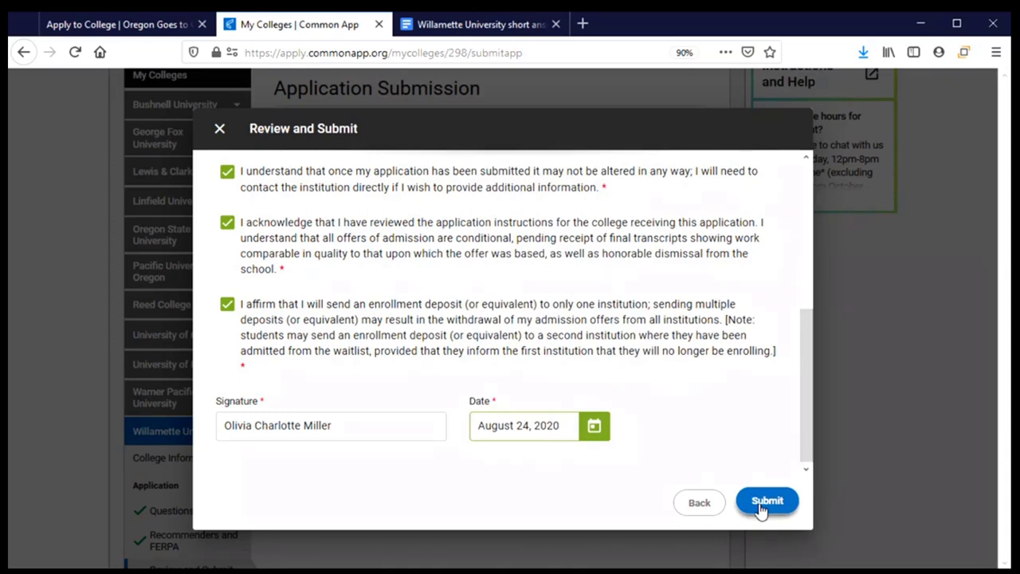